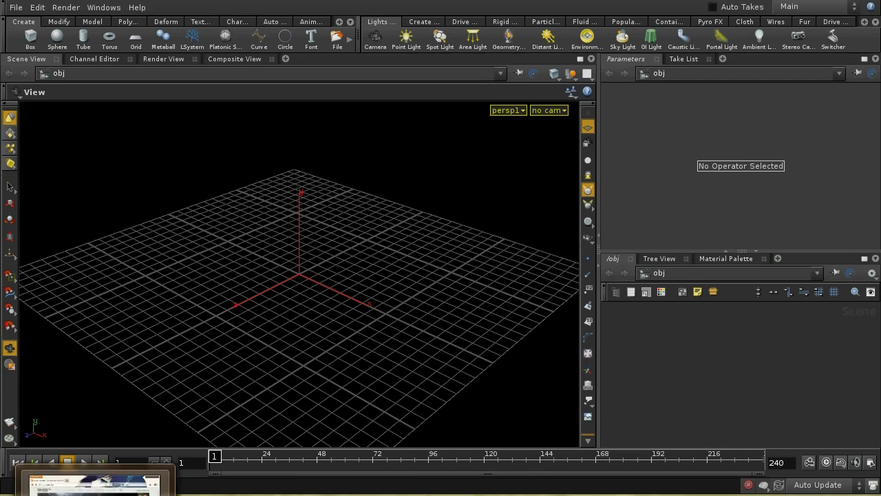
# Step: Browse the SideFX Learning > Tutorials Master Classes list in Firefox, then close the browser
pyautogui.click(95, 478)
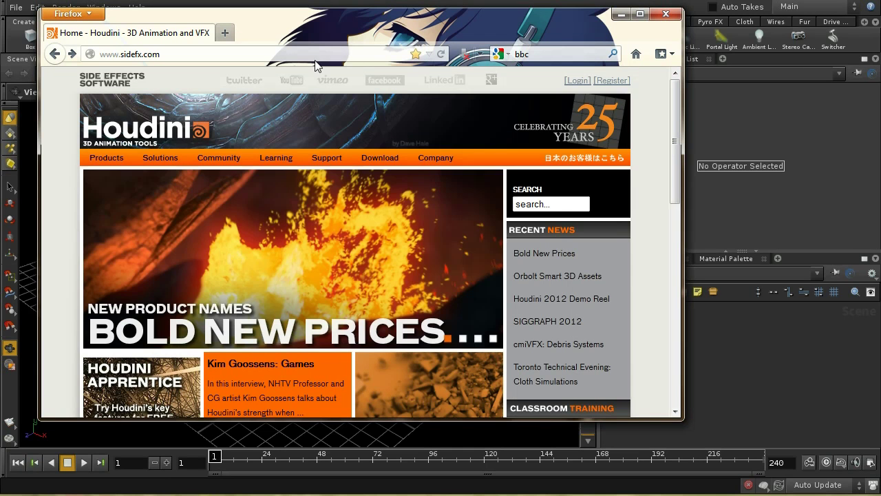
pyautogui.moveTo(274, 160)
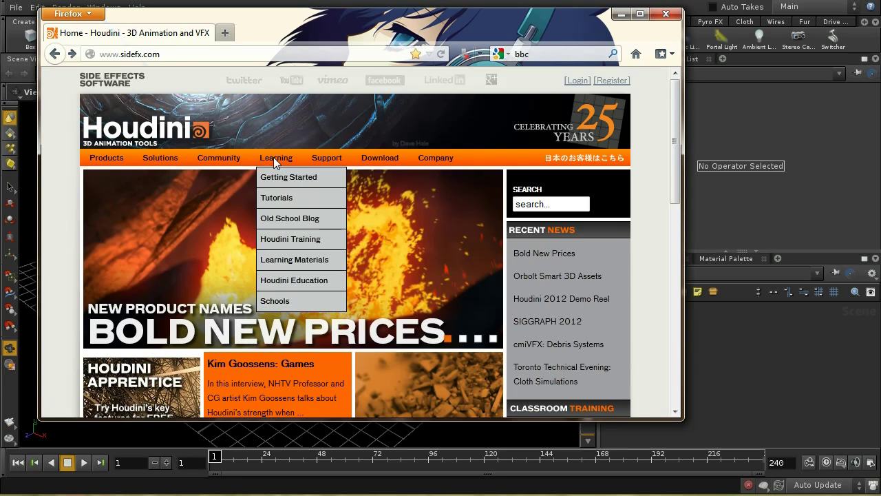
pyautogui.click(289, 197)
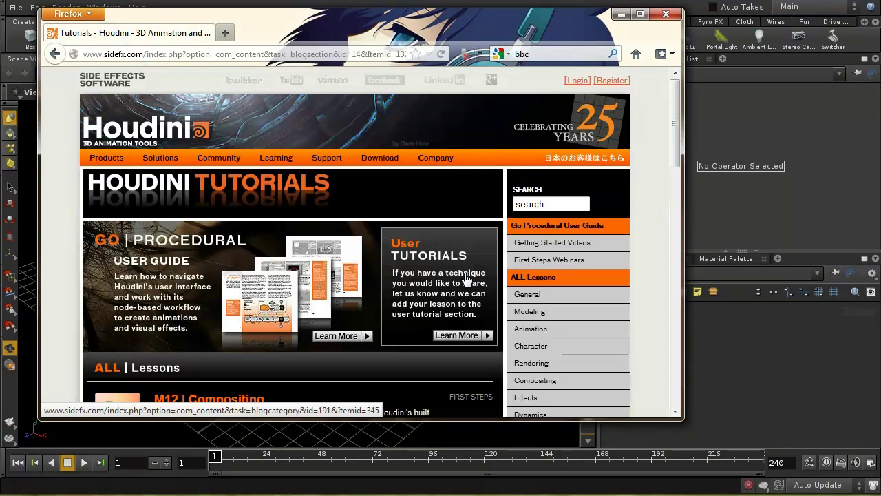
pyautogui.moveTo(680, 119); pyautogui.dragTo(683, 167)
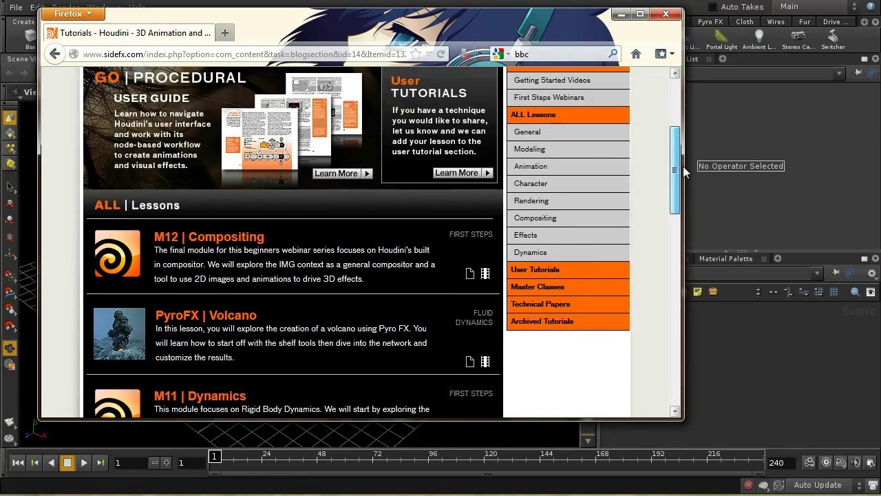
pyautogui.click(548, 288)
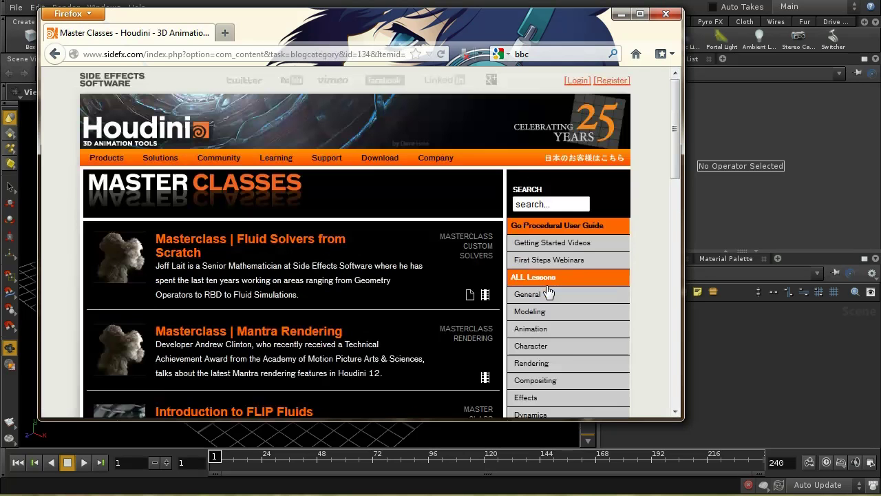
pyautogui.moveTo(677, 137); pyautogui.dragTo(680, 184)
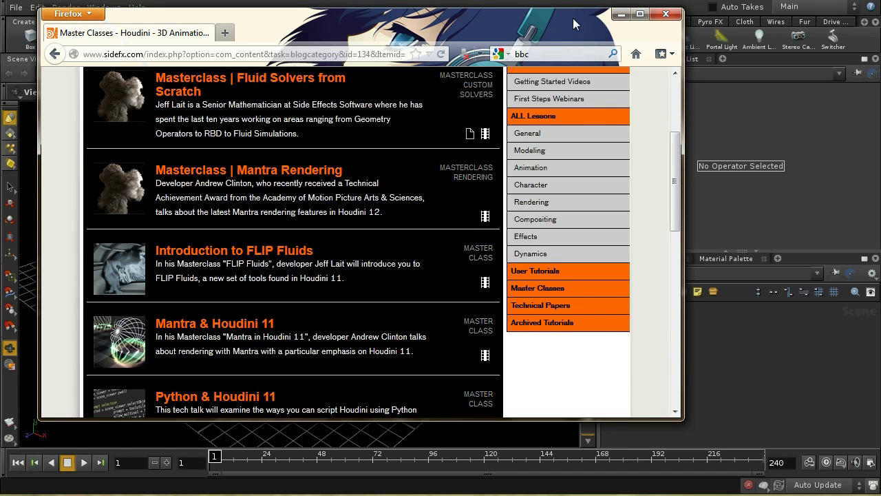
pyautogui.click(666, 15)
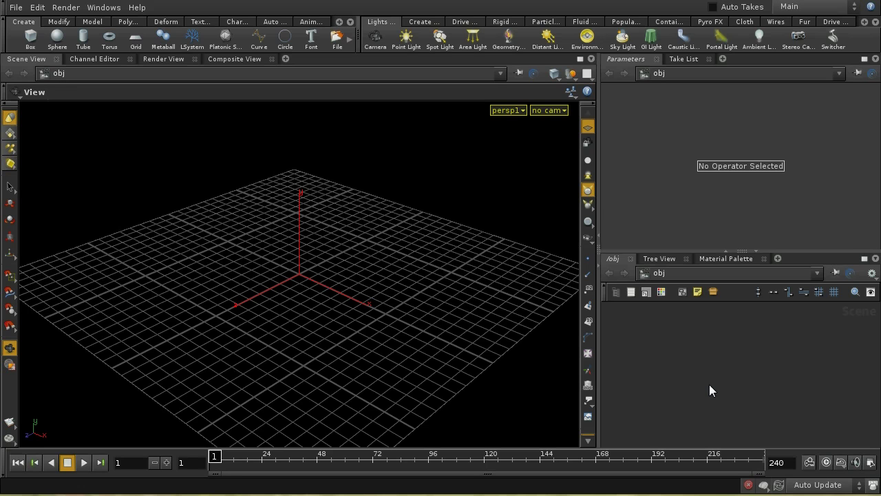
# Step: Add a ground plane from the Rigid Bodies shelf
pyautogui.scroll(-5, 492, 304)
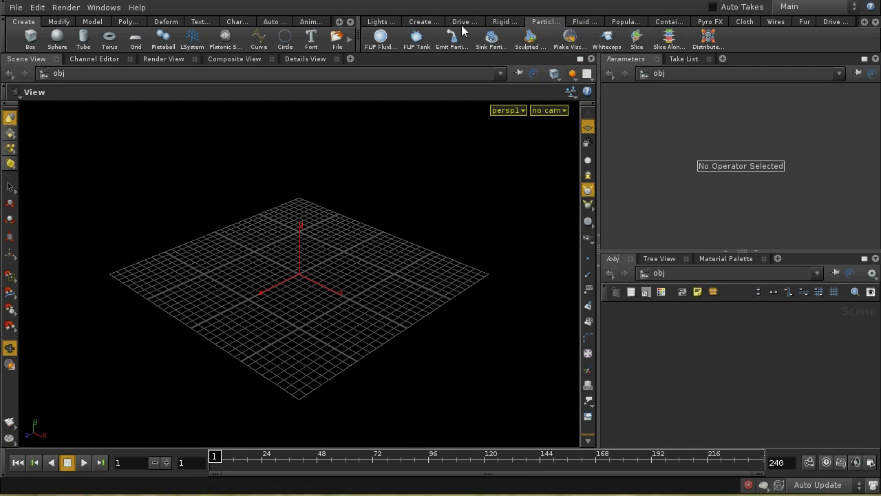
pyautogui.click(513, 22)
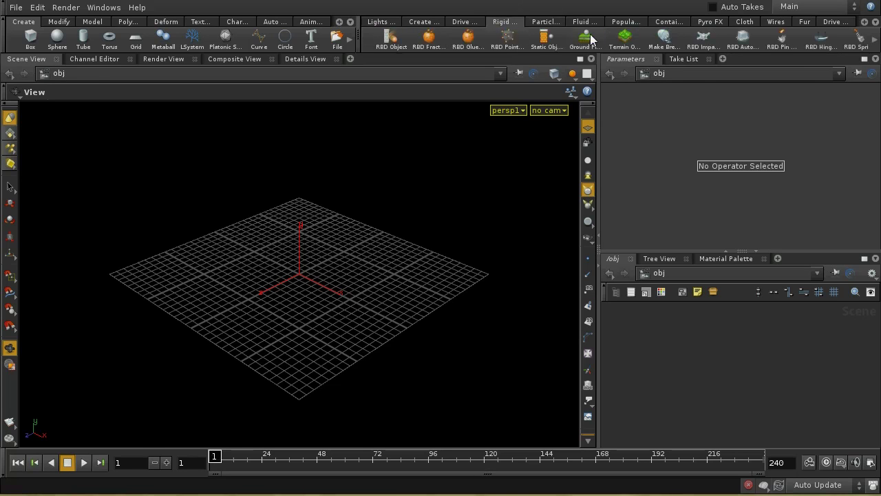
pyautogui.click(587, 38)
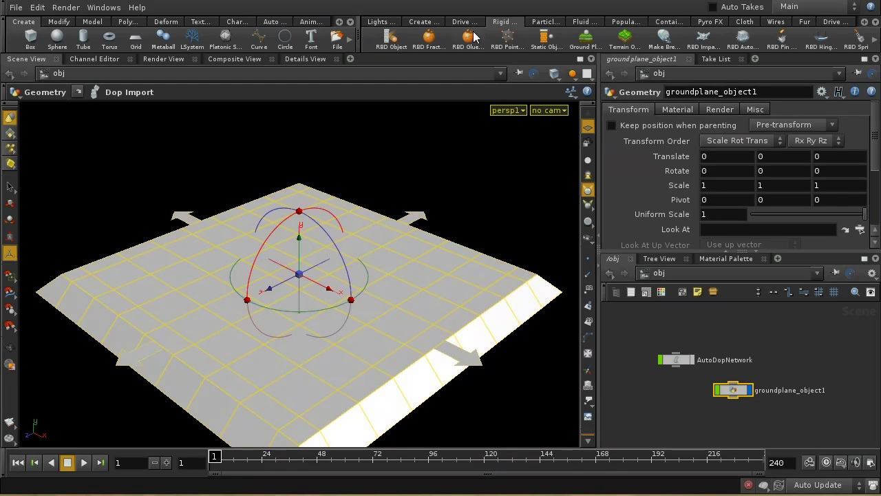
# Step: Create a sphere and raise it to Y translate 6.08213 above the ground
pyautogui.click(58, 37)
pyautogui.click(300, 261)
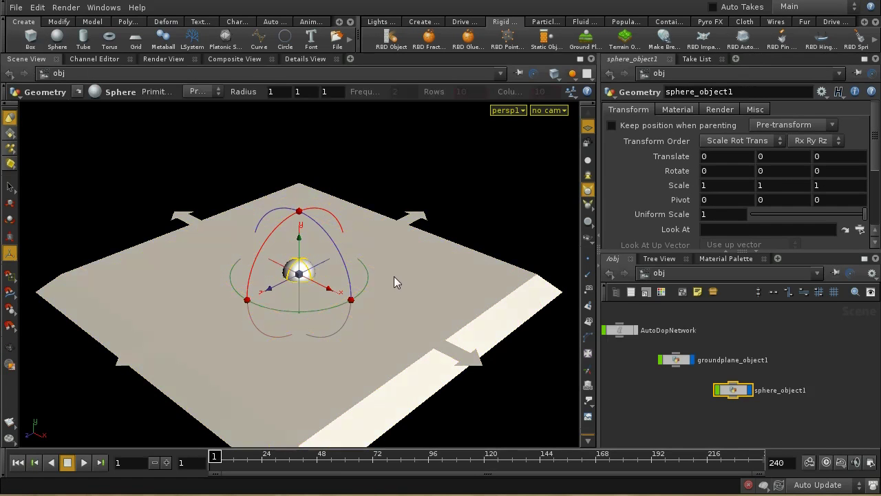
pyautogui.moveTo(299, 260); pyautogui.dragTo(299, 177)
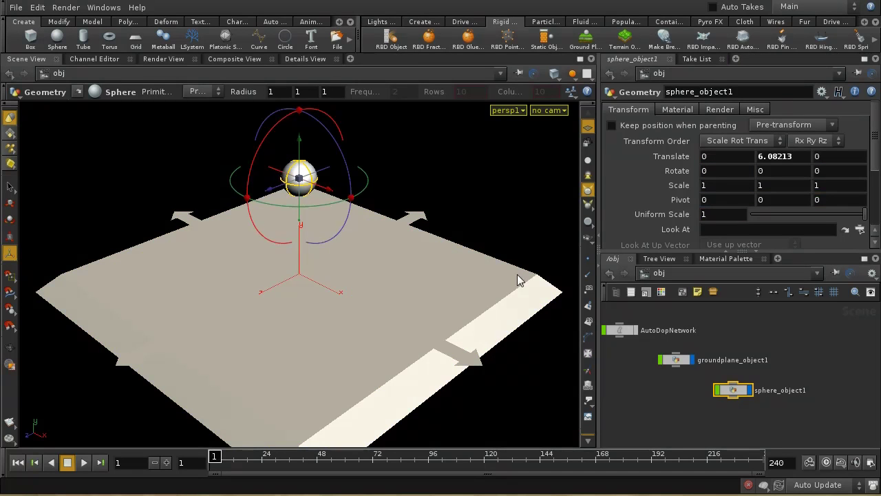
pyautogui.click(546, 22)
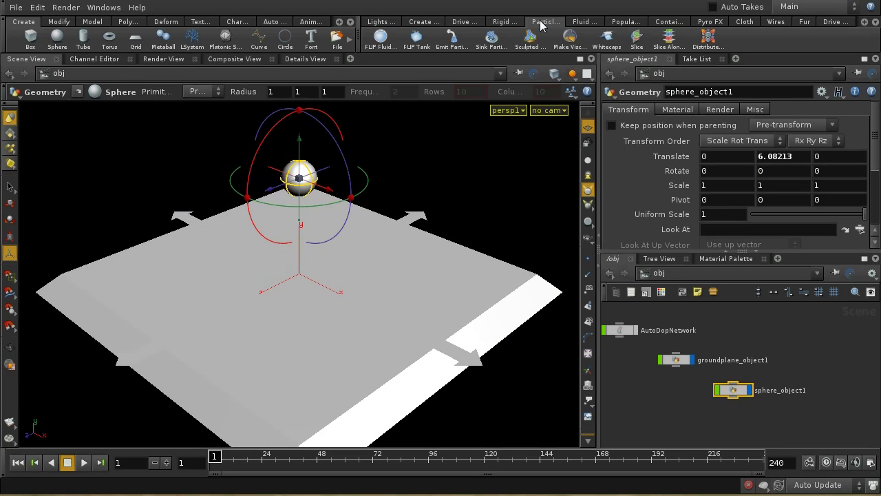
# Step: Convert the sphere into a FLIP fluid using the FLIP Fluid shelf tool
pyautogui.click(380, 38)
pyautogui.press('Return')
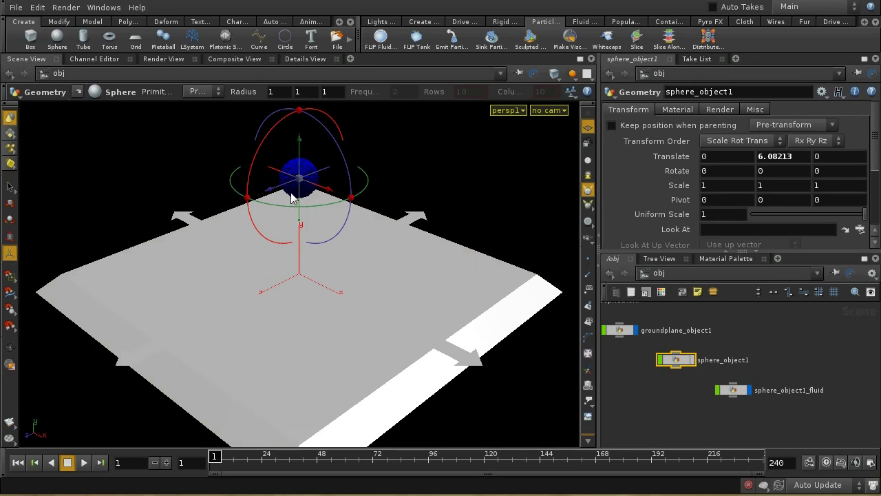
pyautogui.doubleClick(676, 359)
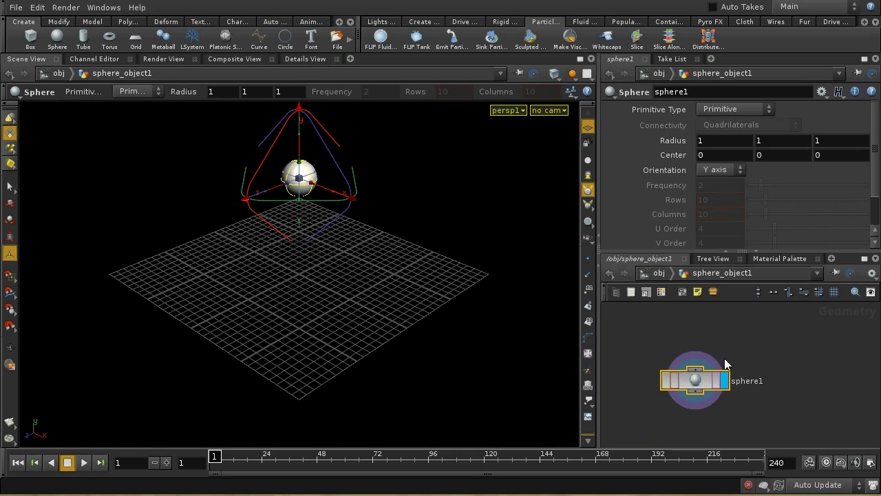
pyautogui.click(660, 273)
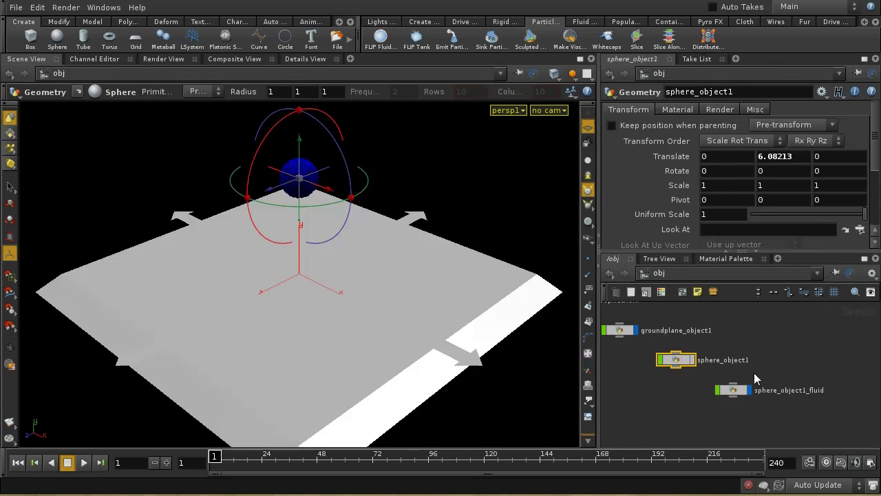
# Step: Play the simulation to watch the fluid splash onto the ground, then rewind to frame 1
pyautogui.click(79, 463)
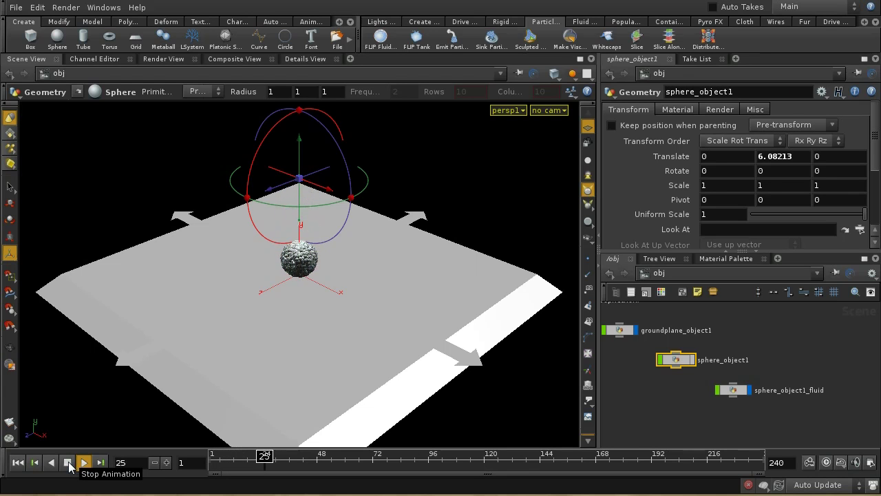
pyautogui.click(67, 463)
pyautogui.click(18, 463)
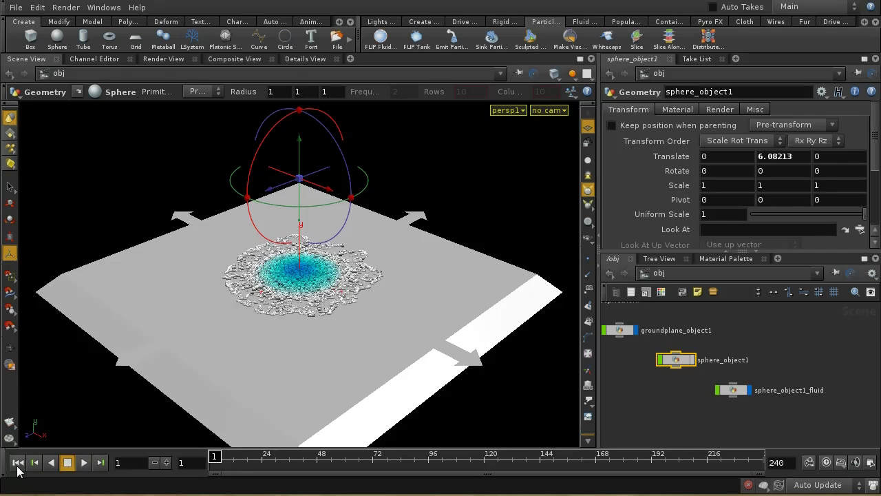
pyautogui.press('h')
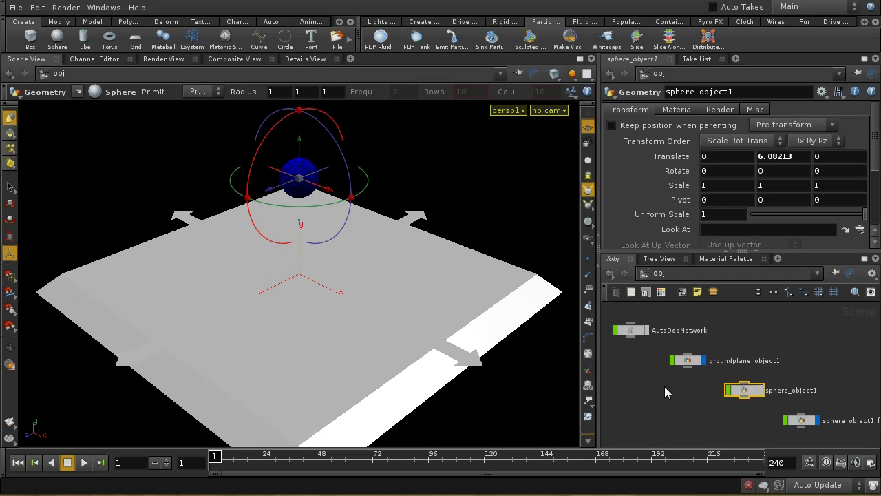
# Step: Inside AutoDopNetwork, select flipfluidobject1 and view its Initial Data source path /obj/sphere_object1
pyautogui.doubleClick(634, 330)
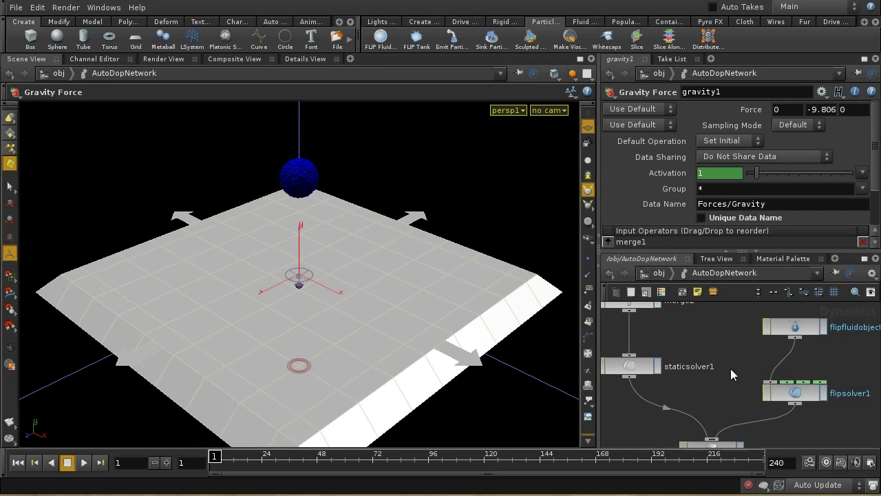
pyautogui.moveTo(723, 337); pyautogui.dragTo(802, 349, button='middle')
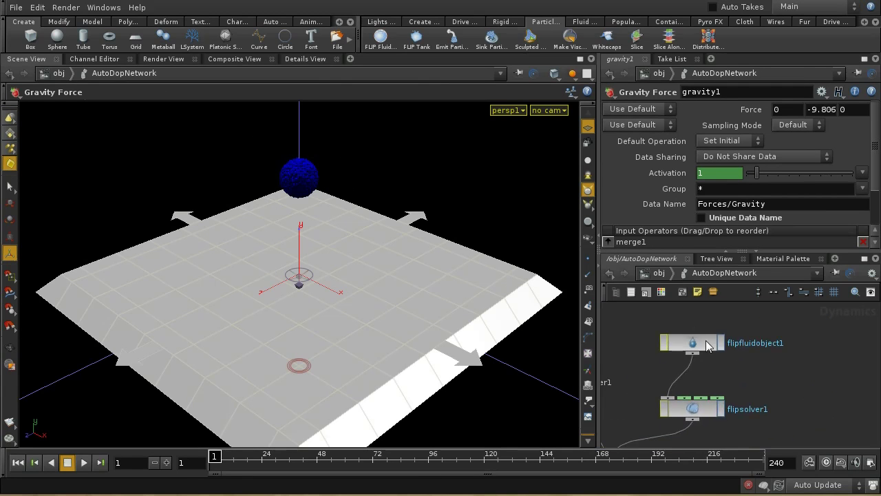
pyautogui.click(702, 345)
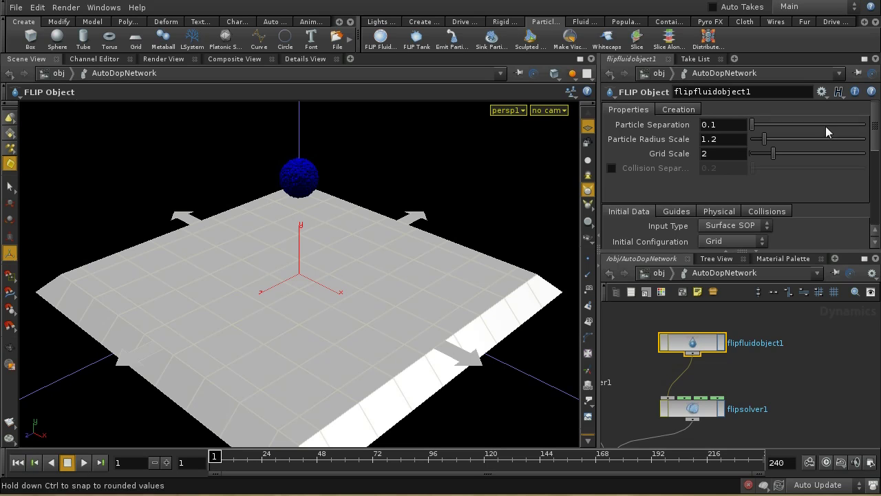
pyautogui.moveTo(873, 143); pyautogui.dragTo(873, 177)
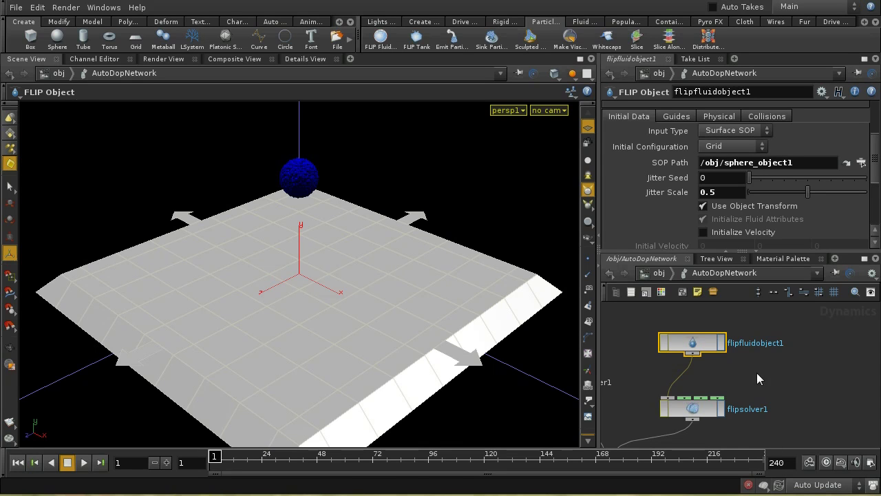
# Step: Start a new scene without saving and add a ground plane
pyautogui.click(16, 7)
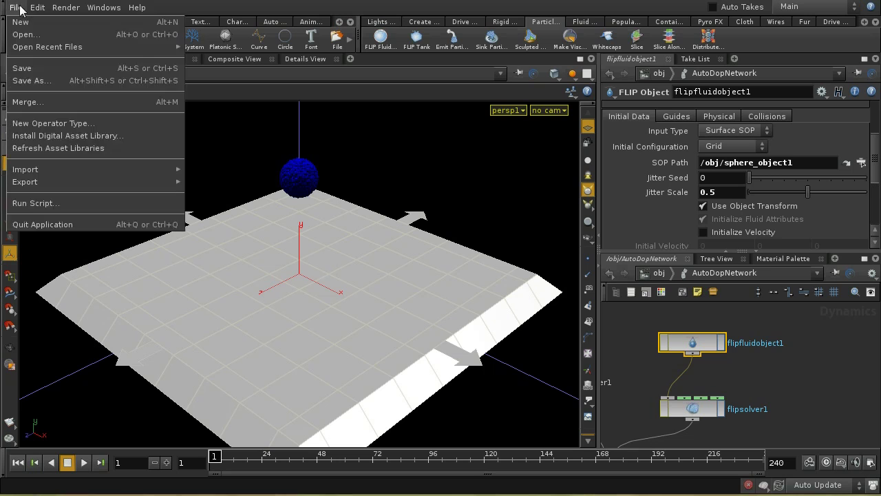
pyautogui.click(21, 22)
pyautogui.click(219, 79)
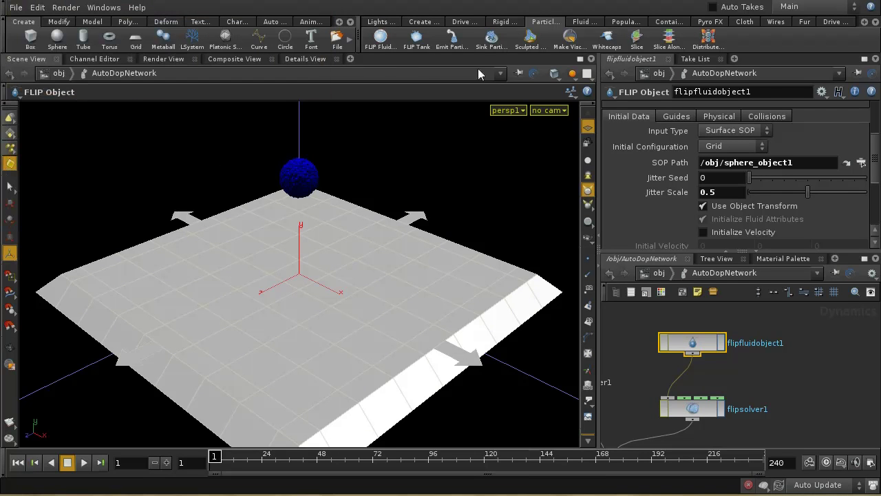
pyautogui.click(505, 22)
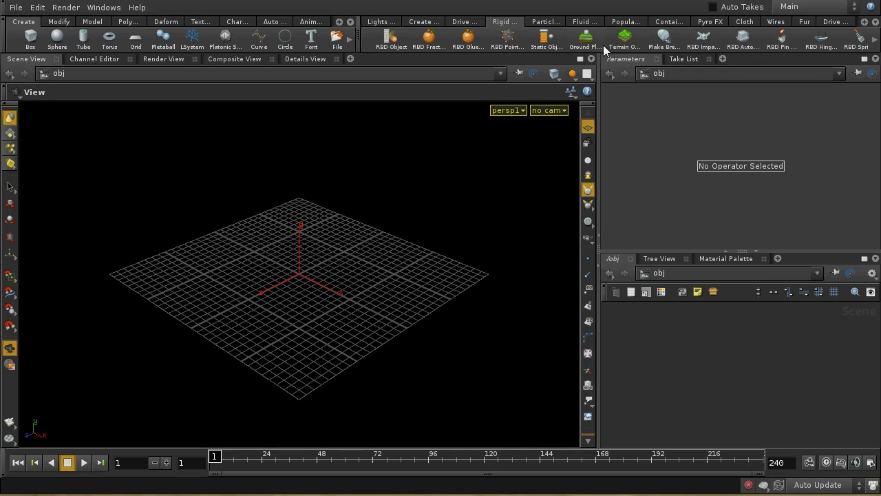
pyautogui.click(585, 41)
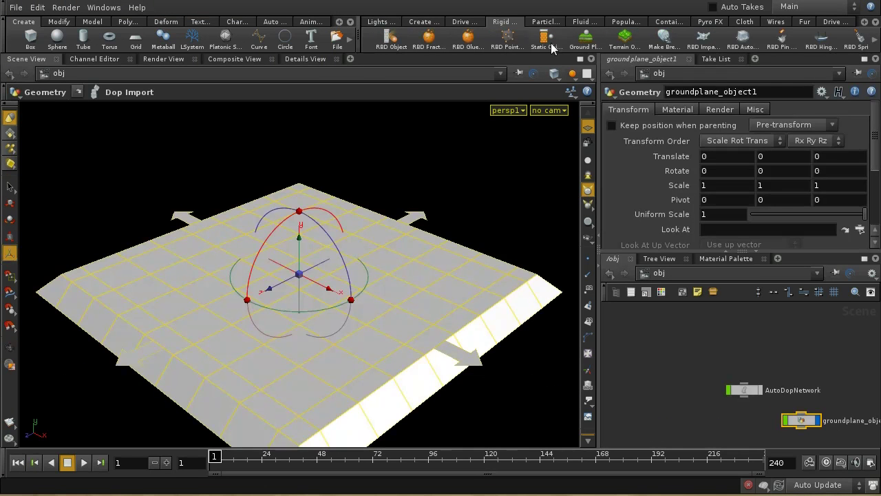
# Step: Add a sphere raised to Y translate 4.78798 and start Emit Particle Fluid on it
pyautogui.keyDown('ctrl'); pyautogui.click(57, 36); pyautogui.keyUp('ctrl')
pyautogui.moveTo(294, 244); pyautogui.dragTo(300, 159)
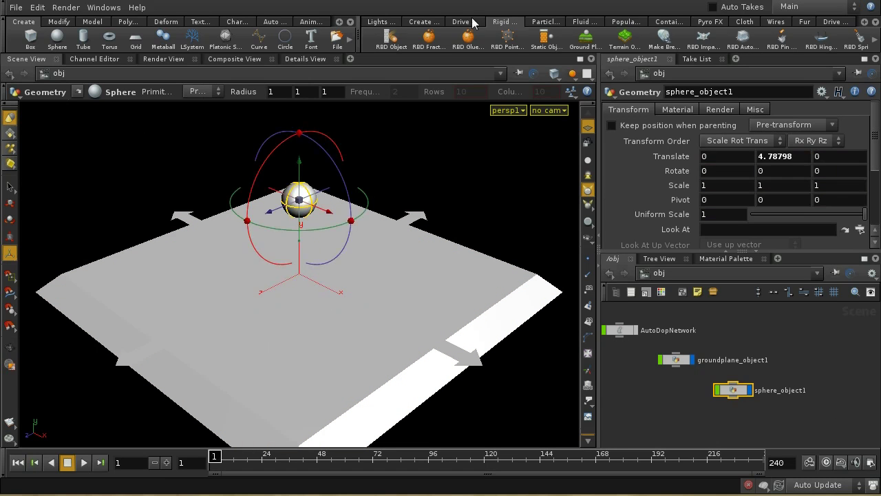
pyautogui.click(554, 22)
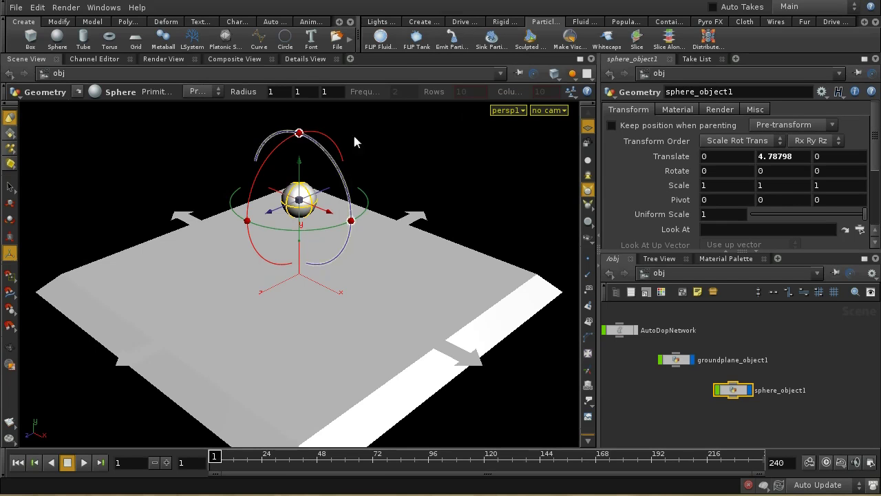
pyautogui.click(450, 38)
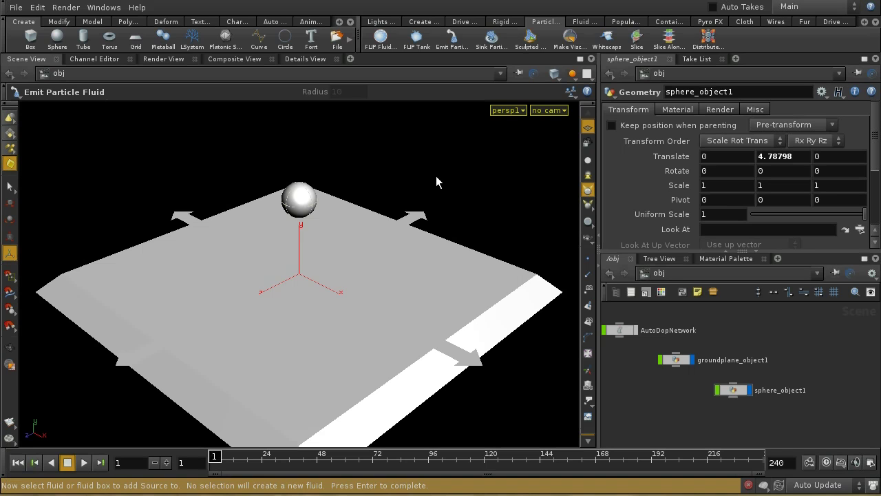
# Step: Finish the particle fluid emitter on the sphere and show all objects in the viewport
pyautogui.press('Return')
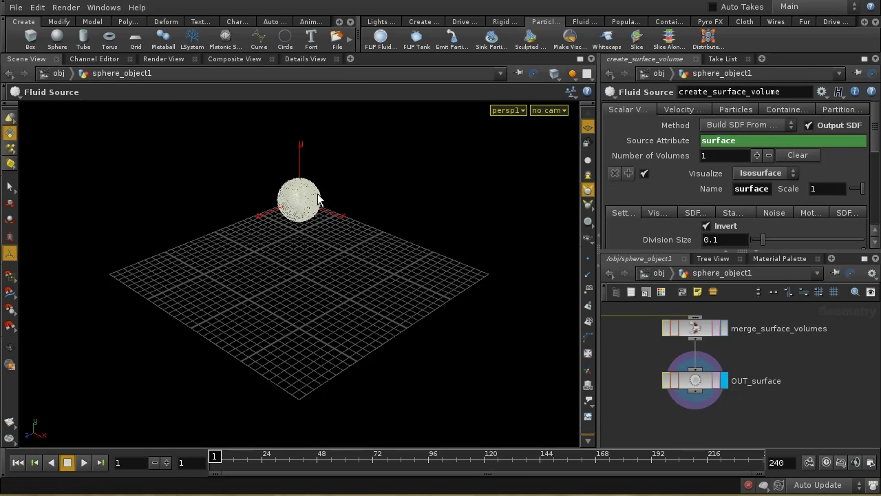
pyautogui.moveTo(786, 364); pyautogui.dragTo(783, 444, button='middle')
pyautogui.click(580, 90)
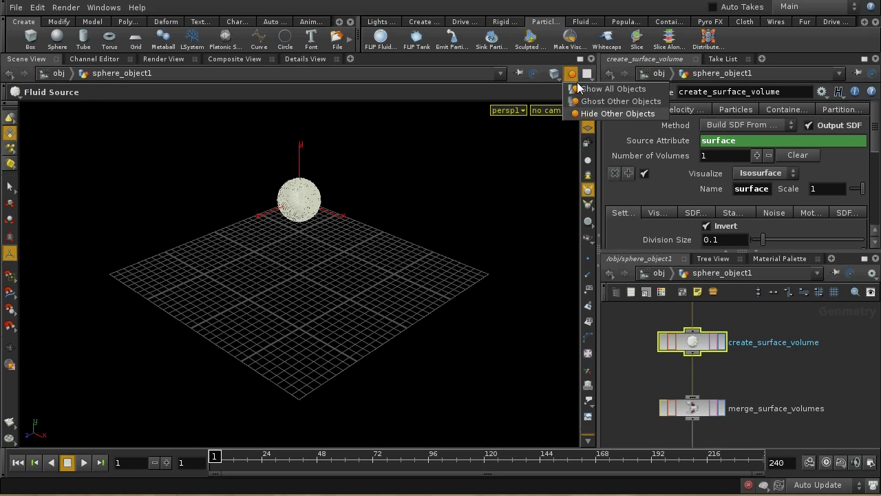
pyautogui.click(613, 87)
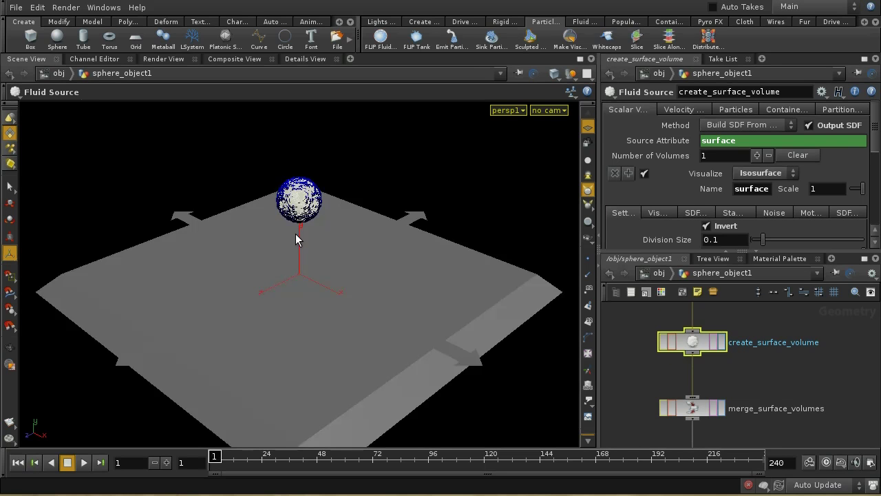
# Step: Play the fluid pouring onto the ground to frame 29, then reset to the first frame
pyautogui.click(83, 463)
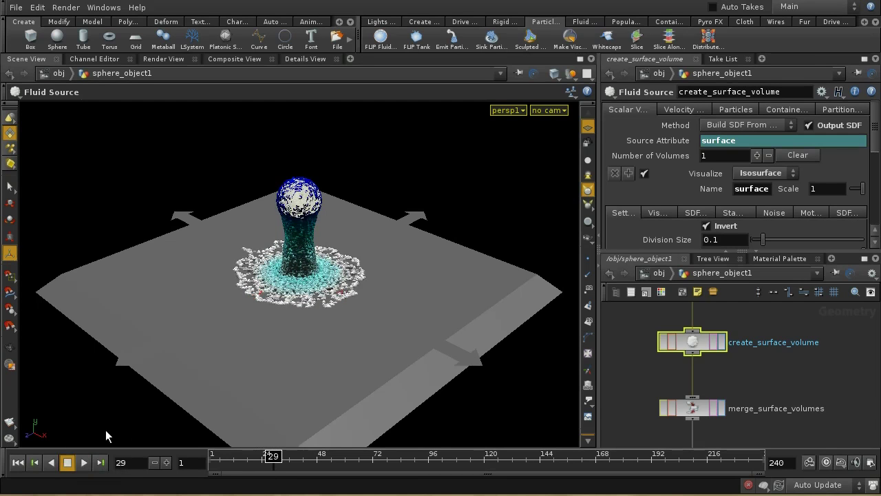
pyautogui.click(65, 461)
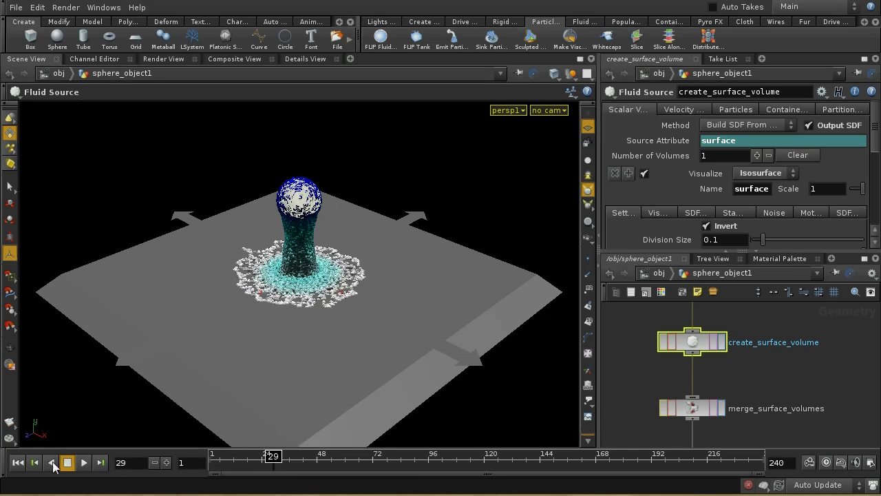
pyautogui.click(18, 463)
pyautogui.moveTo(745, 342); pyautogui.dragTo(792, 392, button='middle')
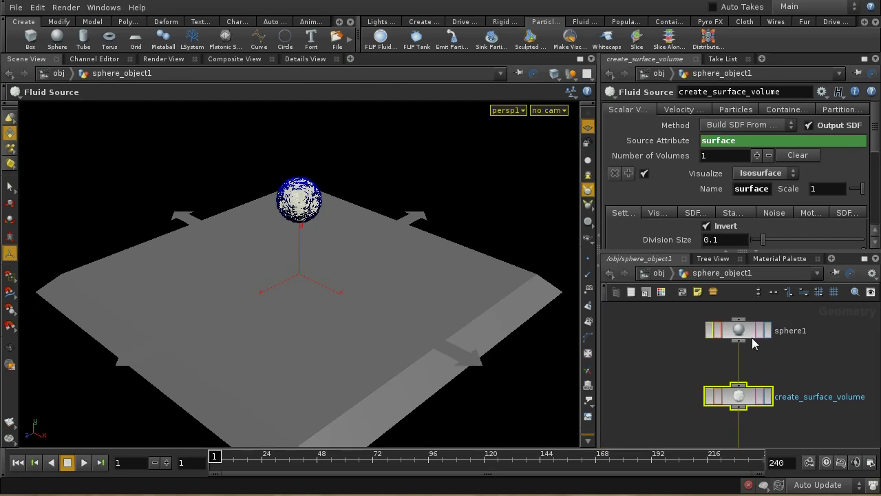
# Step: Select create_surface_volume, hide other objects, and tumble the view close to the sphere
pyautogui.click(747, 333)
pyautogui.click(748, 397)
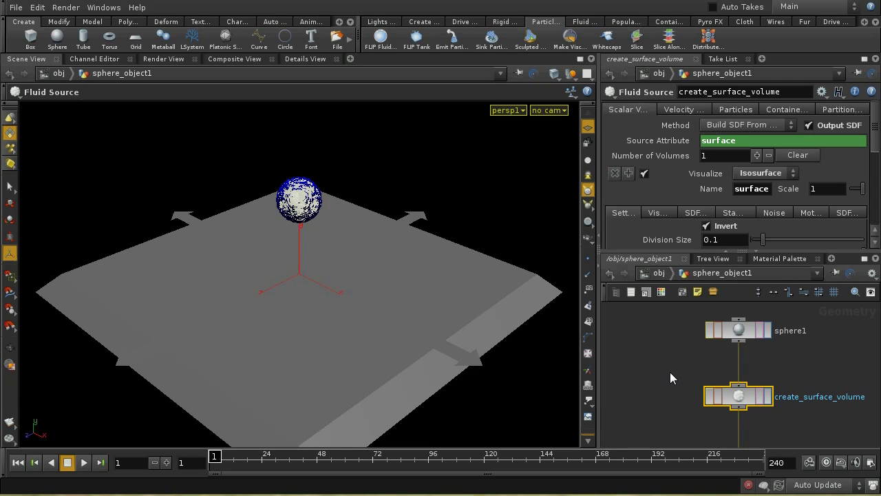
pyautogui.click(572, 73)
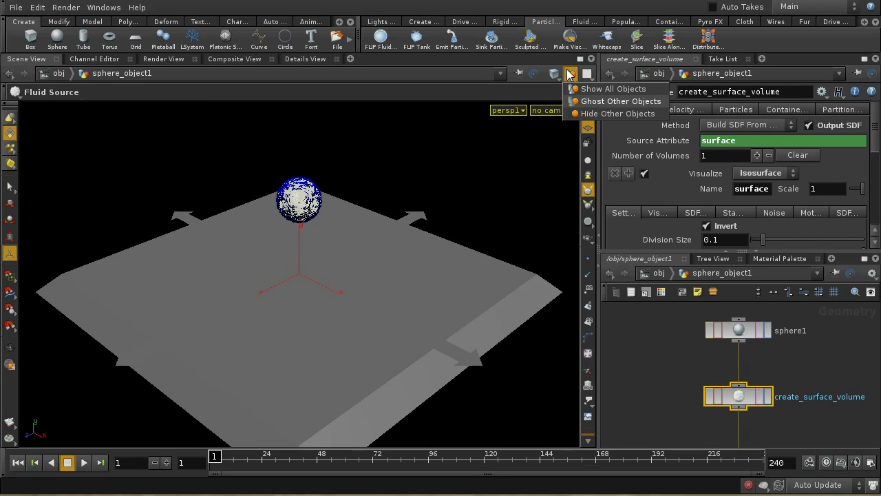
pyautogui.click(629, 114)
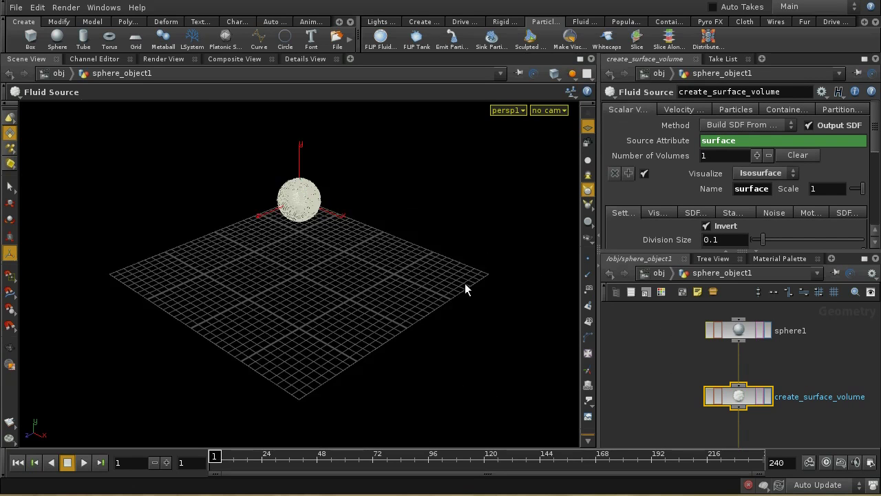
pyautogui.press('Escape')
pyautogui.moveTo(466, 282); pyautogui.dragTo(438, 200)
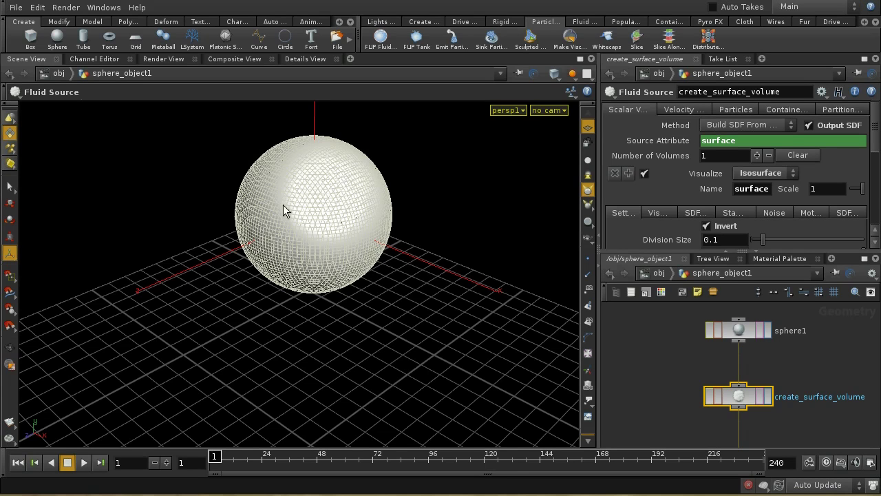
# Step: Compare Smoke, Slice and Isosurface visualizations, settle on Smoke, and view the Particles settings
pyautogui.click(751, 178)
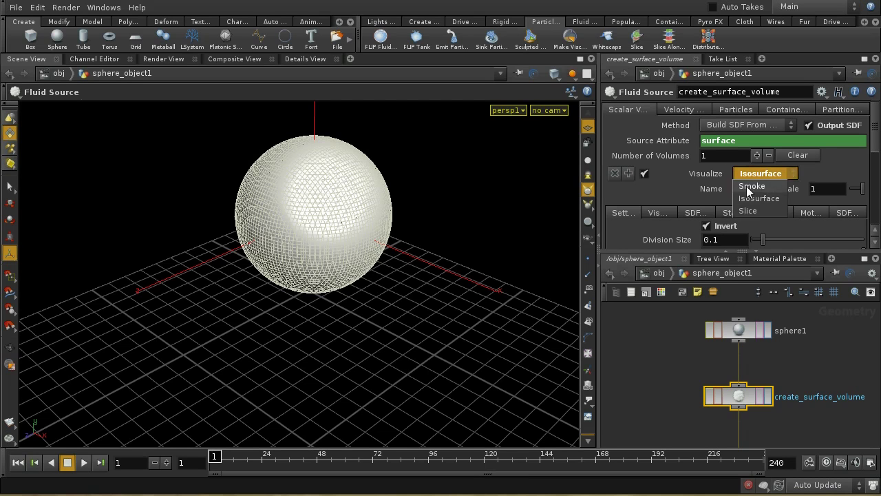
pyautogui.click(750, 184)
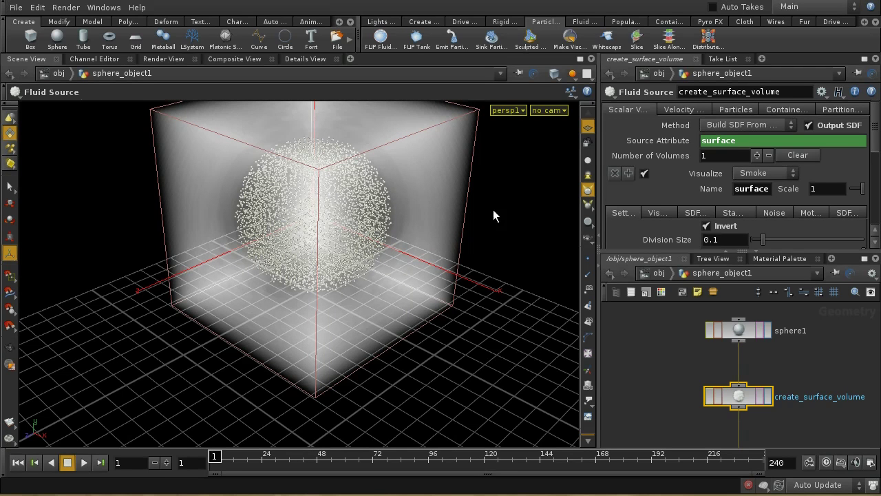
pyautogui.click(751, 174)
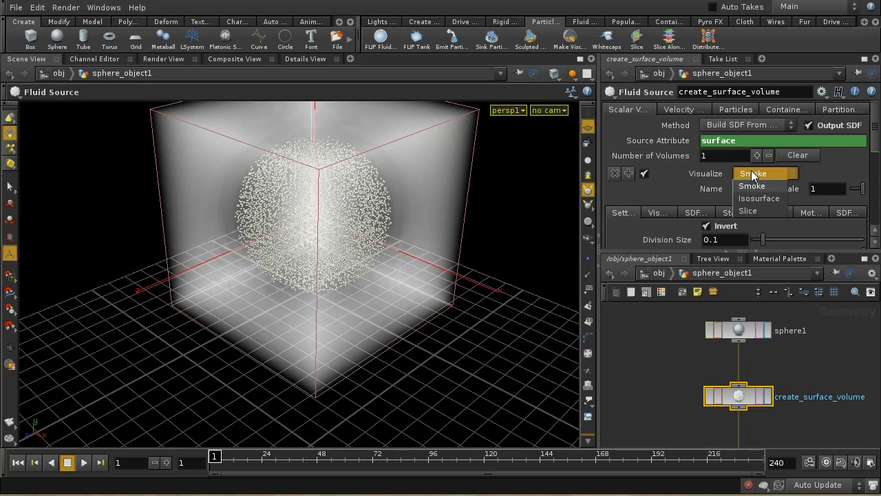
pyautogui.click(748, 210)
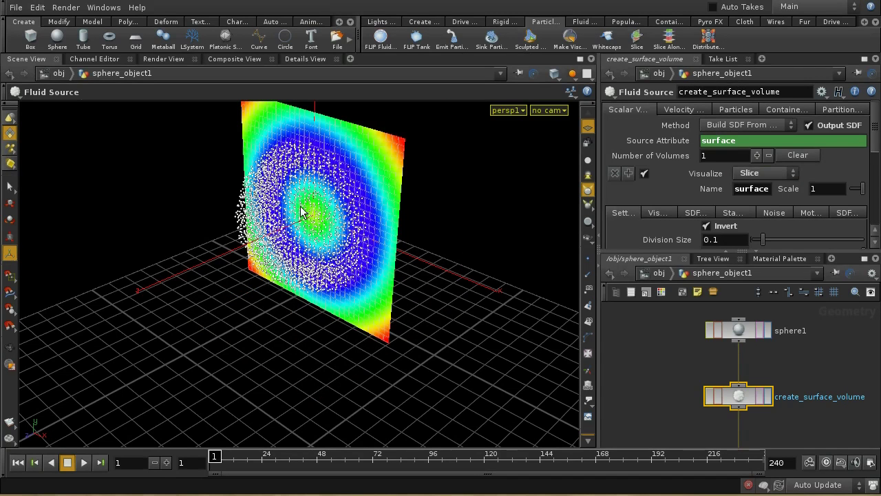
pyautogui.click(763, 173)
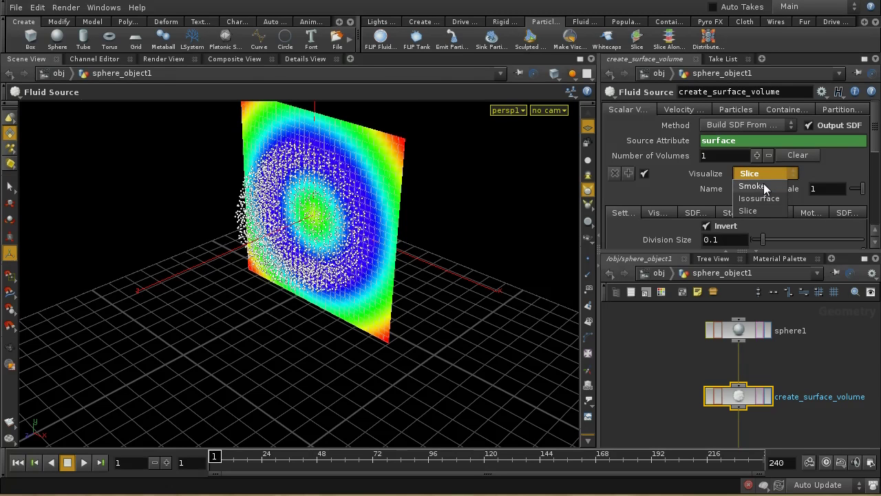
pyautogui.click(763, 186)
pyautogui.click(764, 177)
pyautogui.click(763, 197)
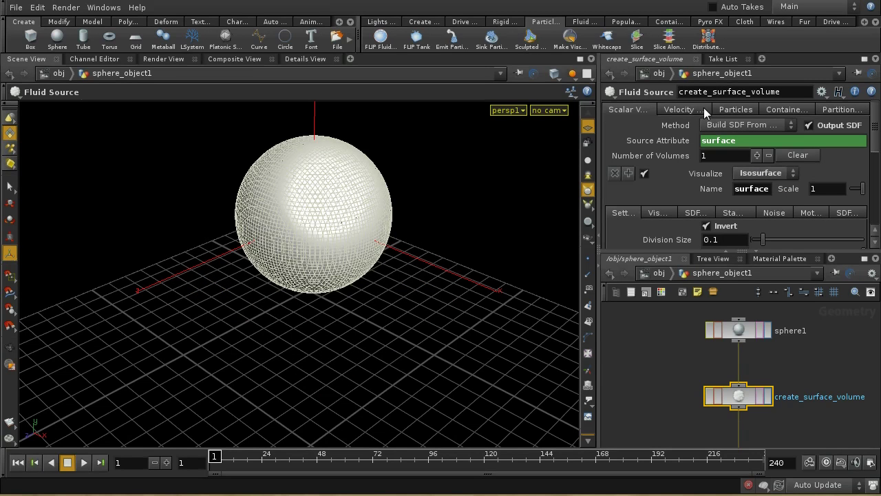
pyautogui.click(757, 174)
pyautogui.click(752, 186)
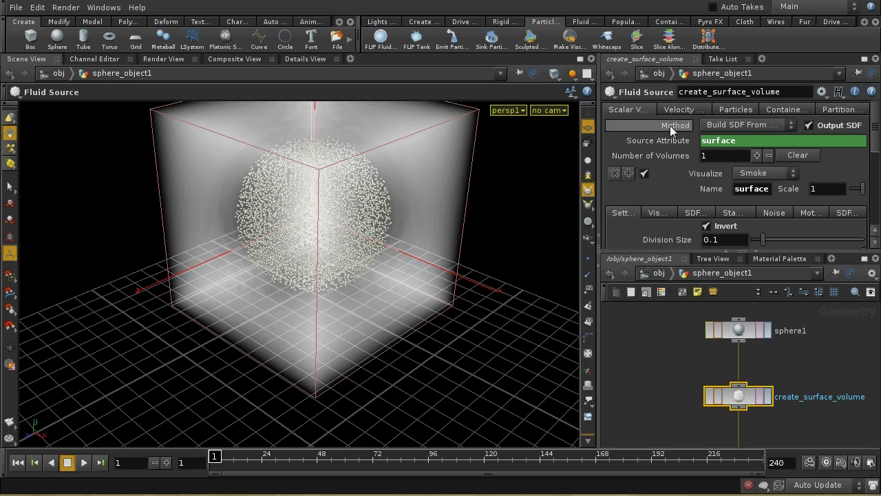
pyautogui.click(724, 108)
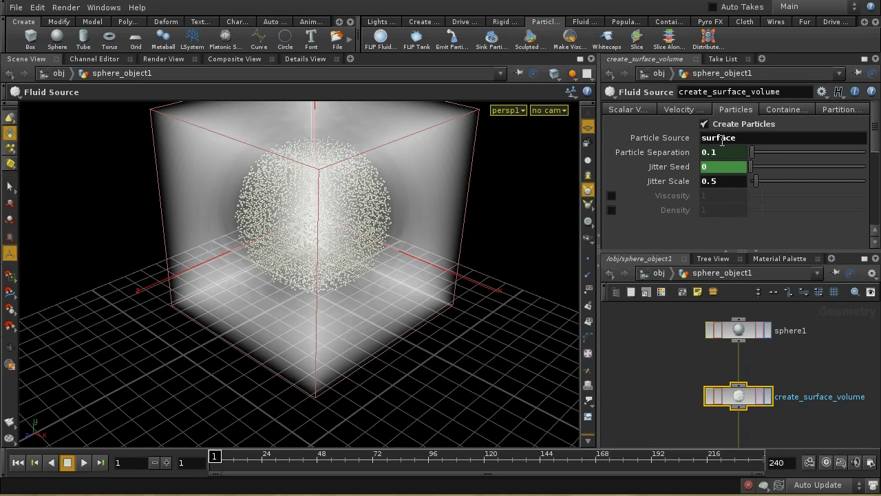
# Step: Reveal Particle Separation's ch() expression referencing the FLIP object, then go up to /obj
pyautogui.click(628, 110)
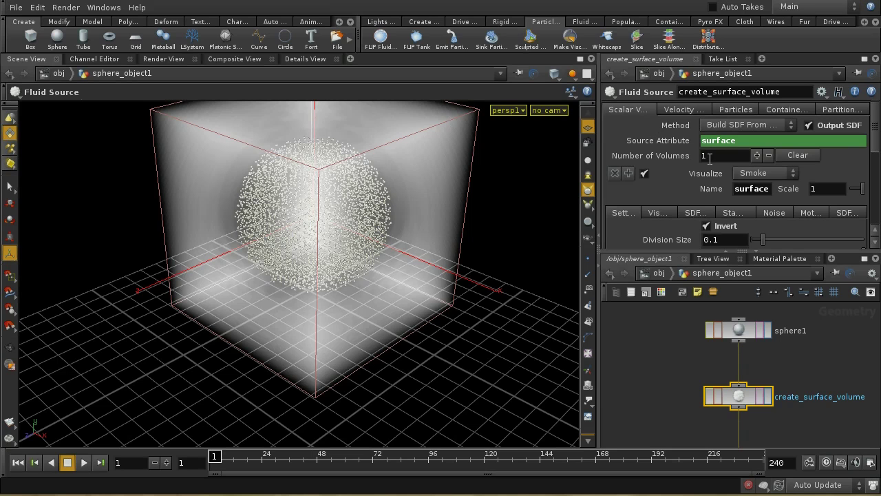
pyautogui.click(730, 108)
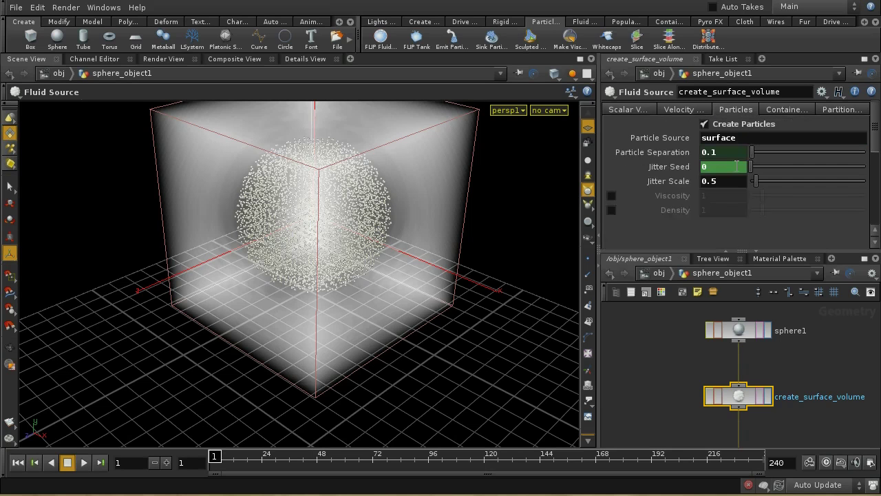
pyautogui.click(673, 153)
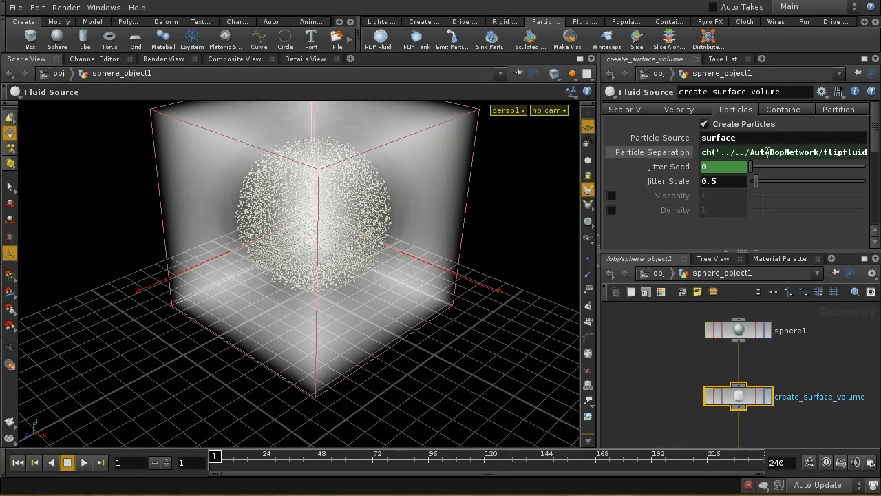
pyautogui.click(659, 272)
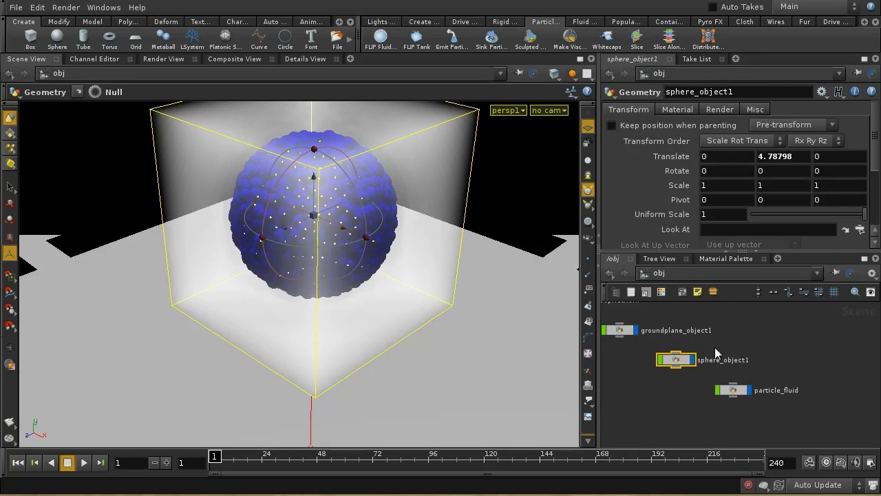
# Step: Inside AutoDopNetwork, check flipfluidobject's Particle Separation of 0.1
pyautogui.doubleClick(643, 330)
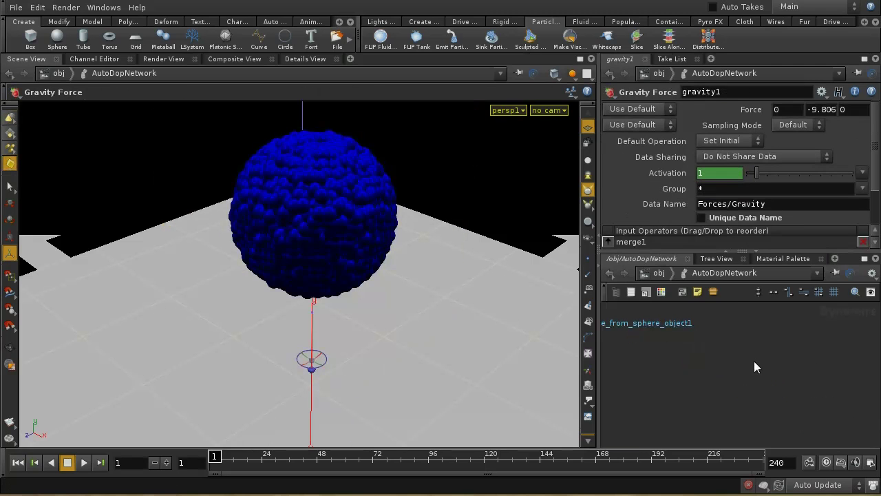
pyautogui.moveTo(723, 354); pyautogui.dragTo(807, 394, button='middle')
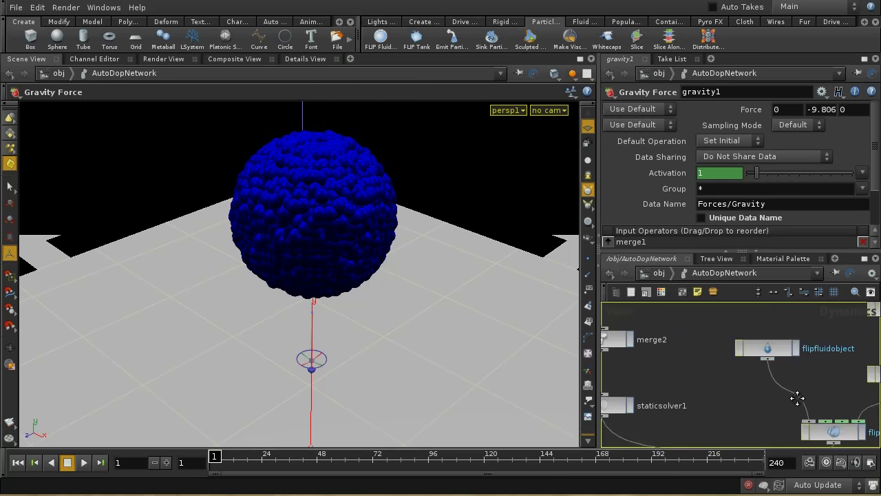
pyautogui.click(766, 349)
pyautogui.moveTo(876, 168); pyautogui.dragTo(876, 126)
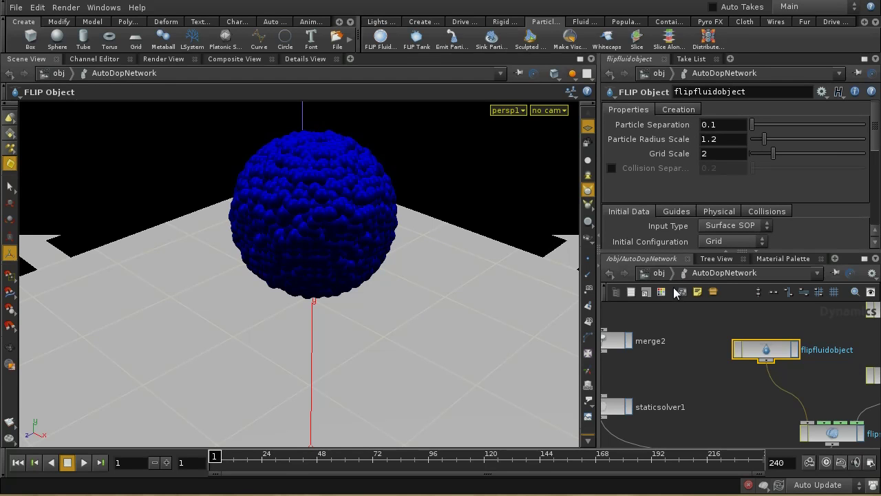
# Step: Return to /obj and enter sphere_object1 to reach the create_surface_volume settings
pyautogui.click(659, 273)
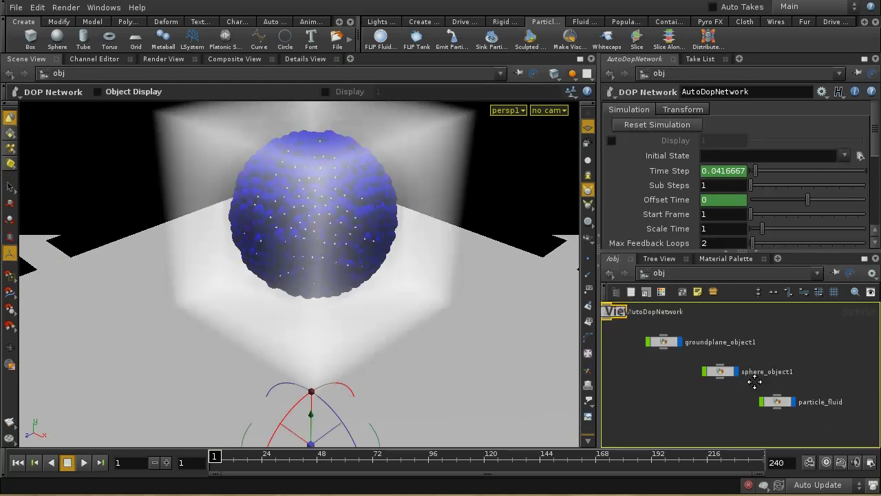
pyautogui.click(699, 375)
pyautogui.doubleClick(700, 375)
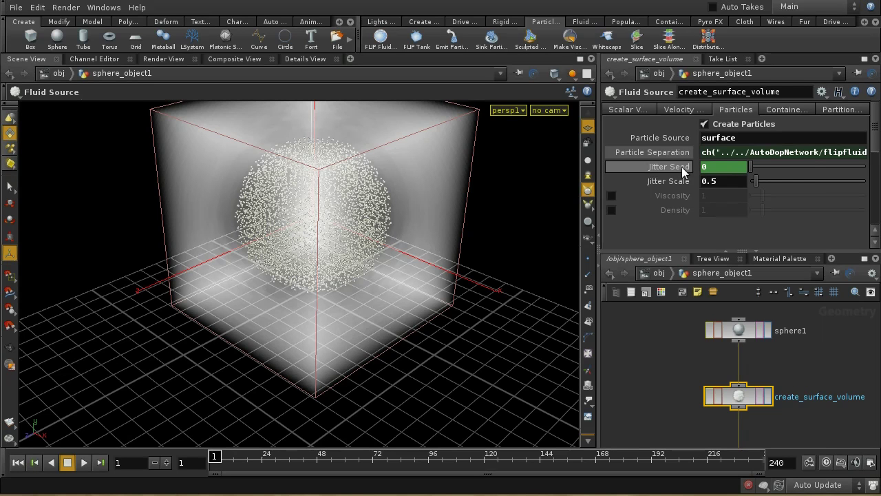
pyautogui.click(682, 166)
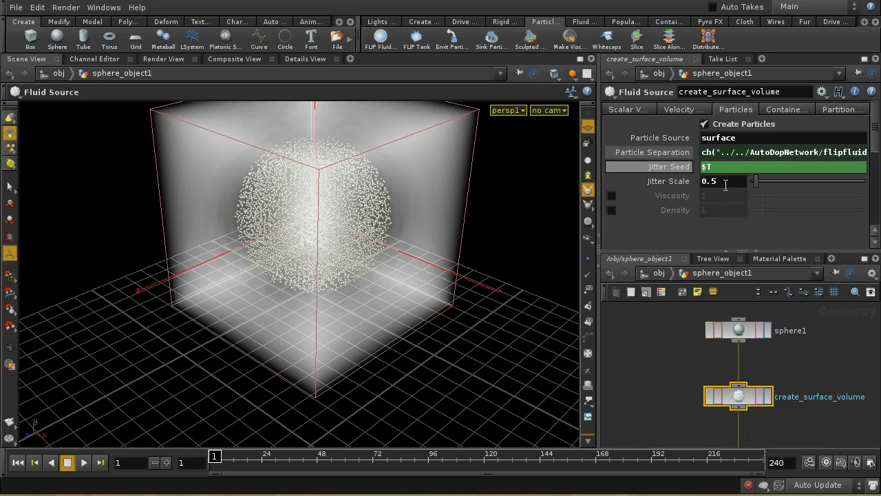
pyautogui.click(674, 167)
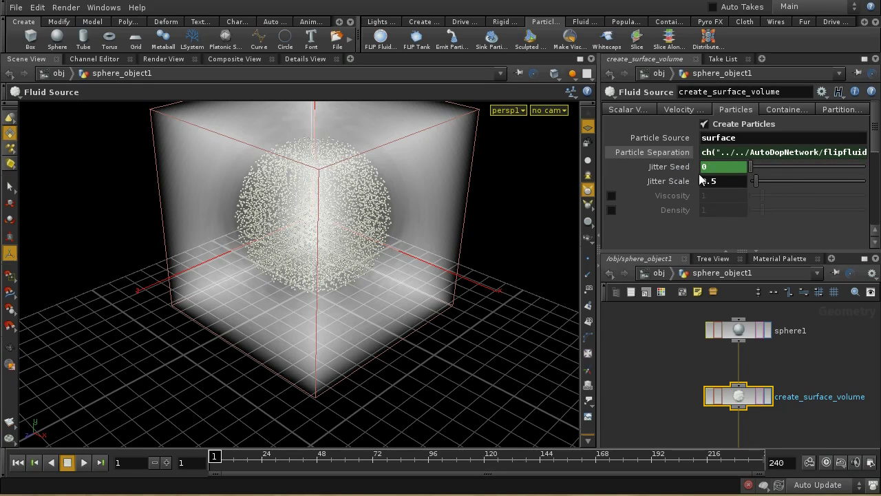
pyautogui.click(690, 168)
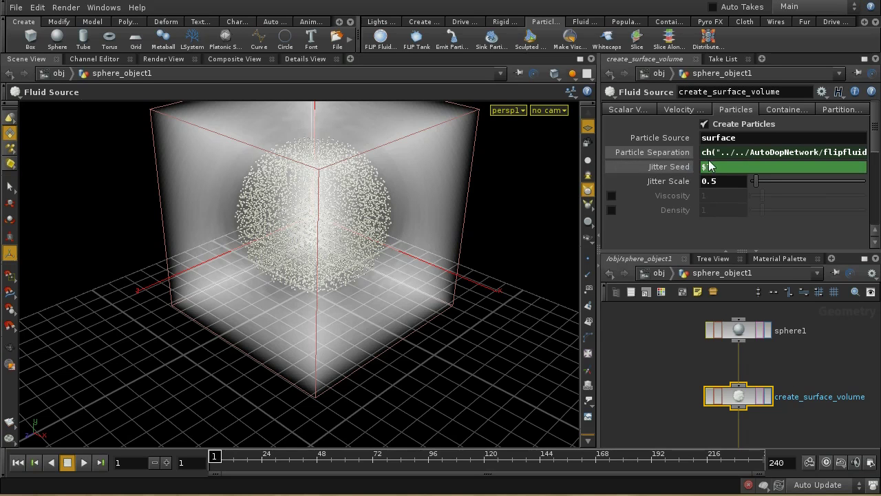
pyautogui.click(683, 166)
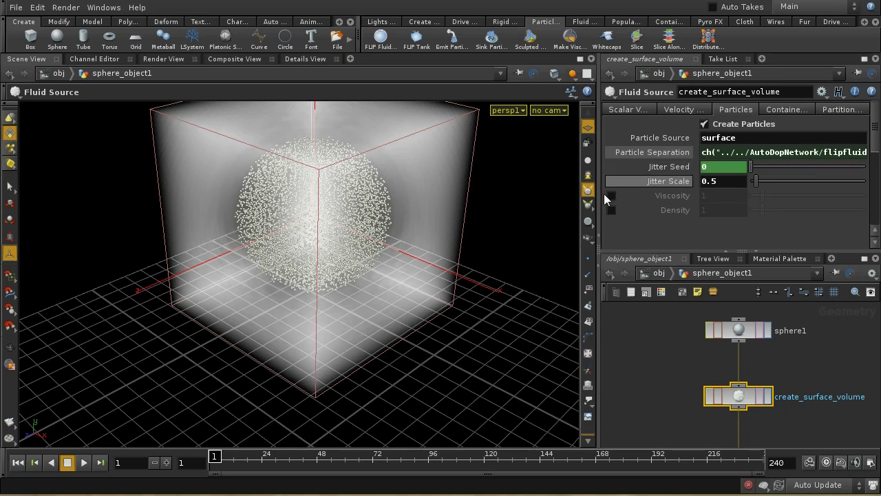
pyautogui.click(166, 465)
pyautogui.click(166, 466)
pyautogui.click(166, 466)
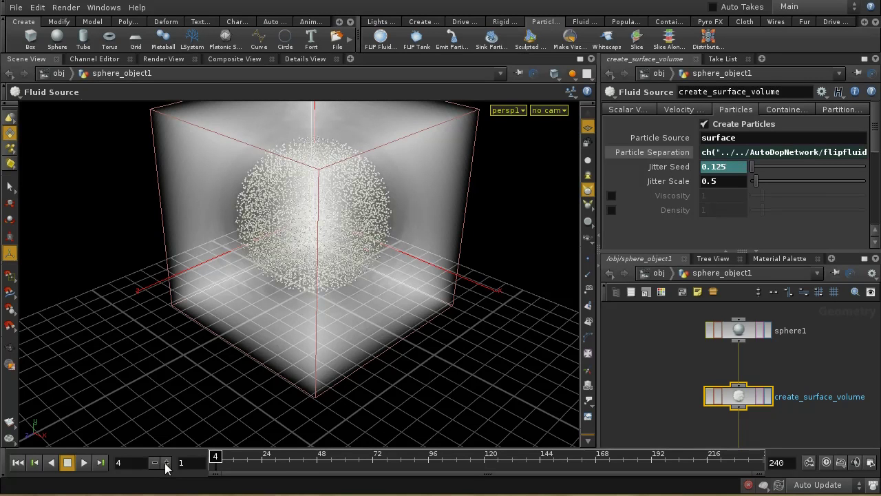
pyautogui.click(166, 465)
pyautogui.click(166, 466)
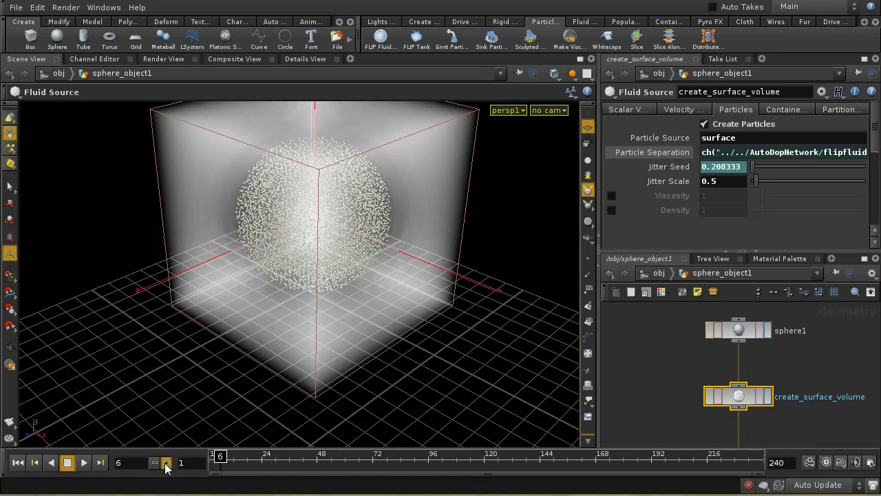
pyautogui.click(166, 466)
pyautogui.click(166, 466)
pyautogui.click(18, 462)
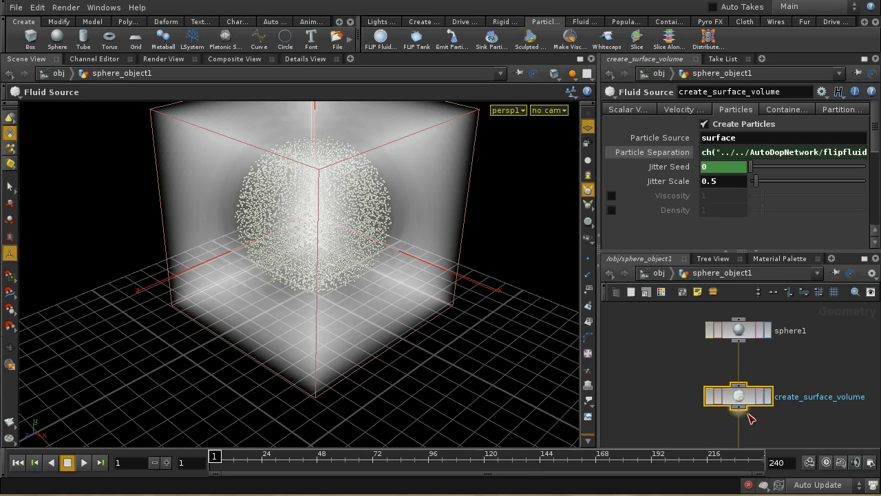
pyautogui.moveTo(822, 414); pyautogui.dragTo(799, 360, button='middle')
pyautogui.moveTo(798, 396); pyautogui.dragTo(797, 356, button='middle')
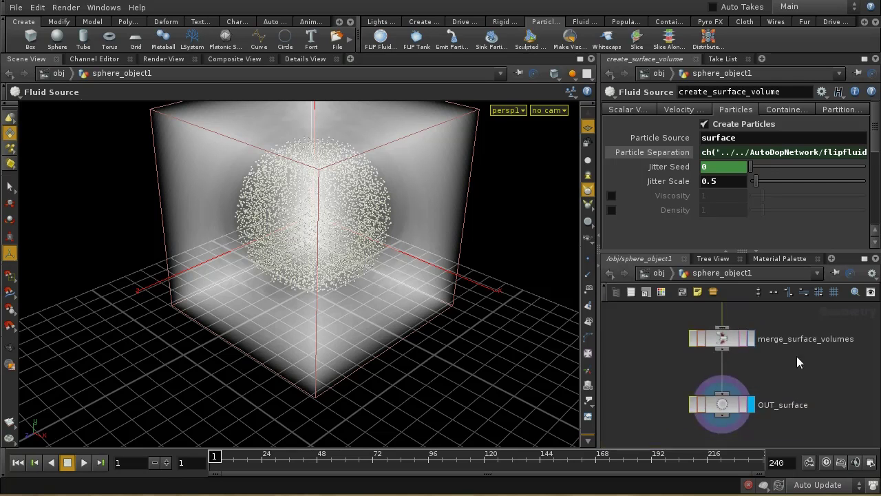
# Step: Go up to /obj and enter the AutoDopNetwork
pyautogui.click(654, 276)
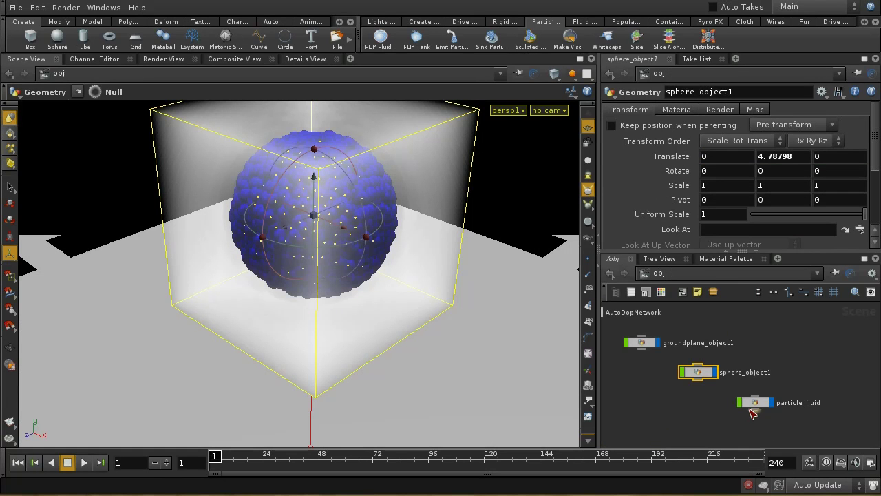
pyautogui.moveTo(759, 354); pyautogui.dragTo(585, 396, button='middle')
pyautogui.doubleClick(679, 349)
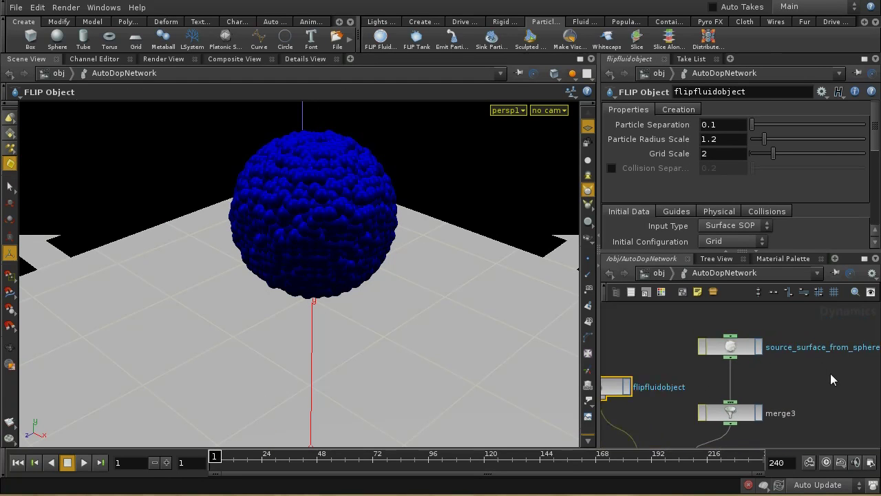
# Step: Select source_surface_from_sphere_object1 to show its Source Volume settings, mode Minimum
pyautogui.moveTo(830, 380); pyautogui.dragTo(777, 385, button='middle')
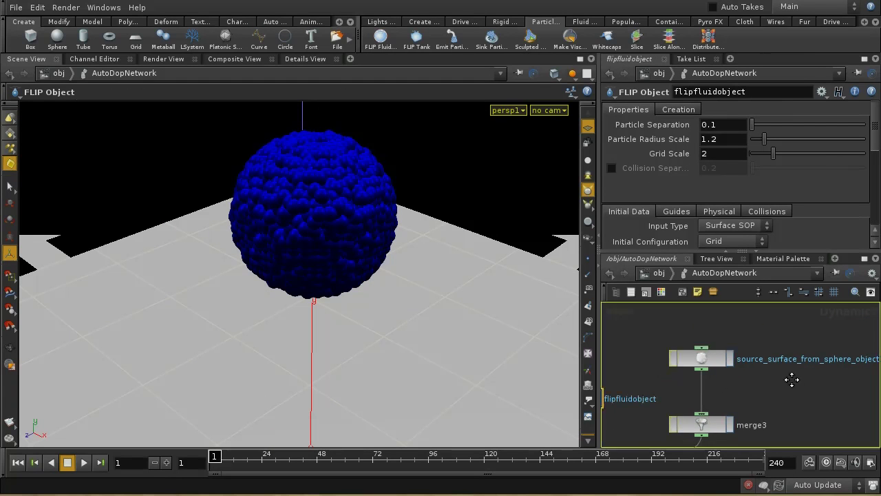
pyautogui.click(716, 362)
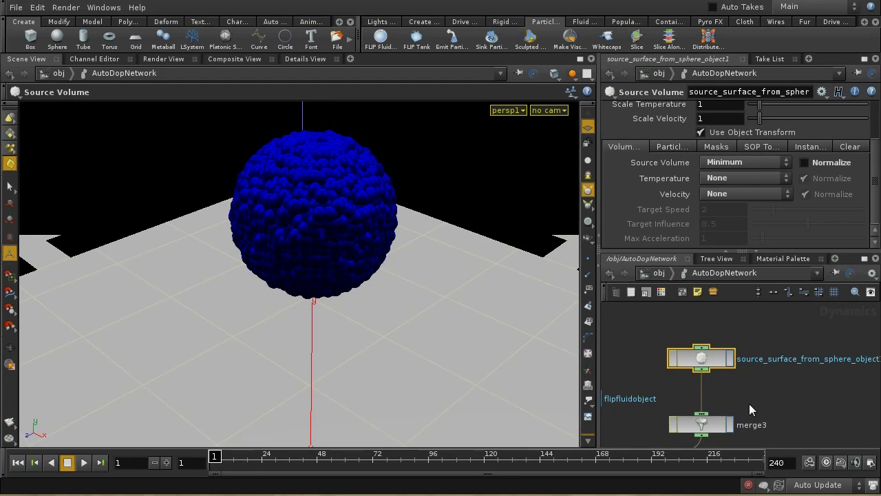
pyautogui.moveTo(750, 396); pyautogui.dragTo(764, 404, button='middle')
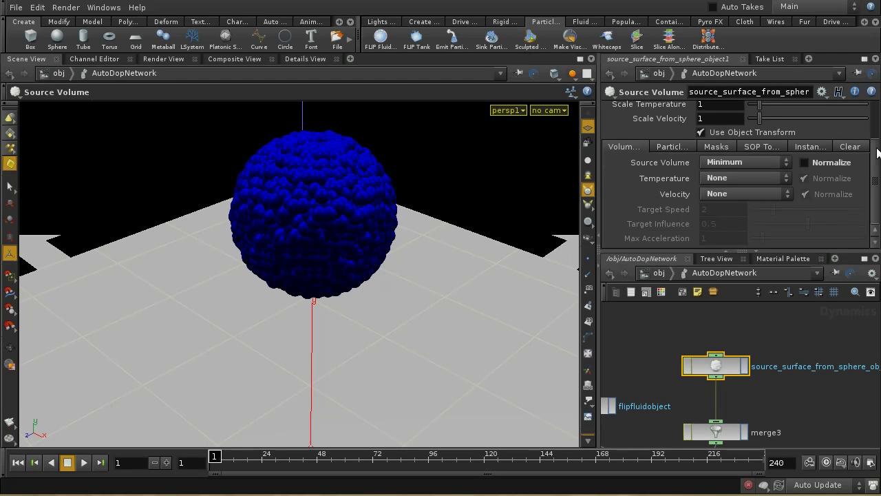
pyautogui.moveTo(878, 152); pyautogui.dragTo(880, 112)
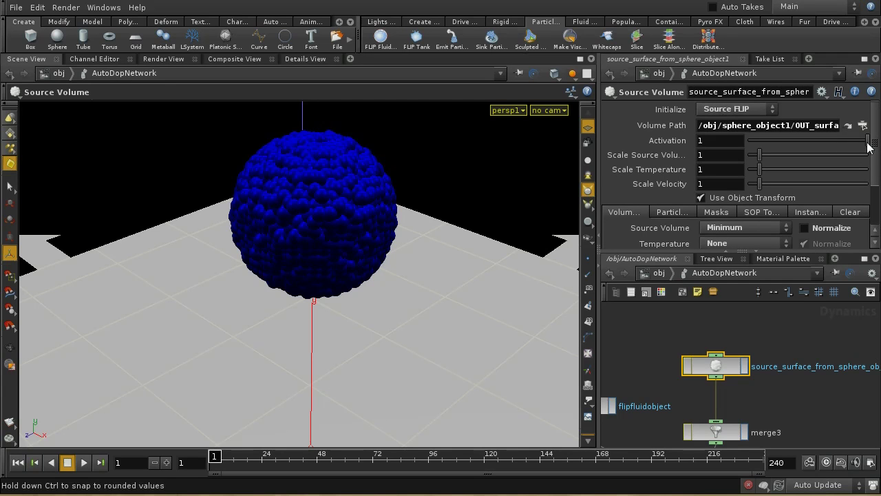
pyautogui.moveTo(876, 151); pyautogui.dragTo(876, 181)
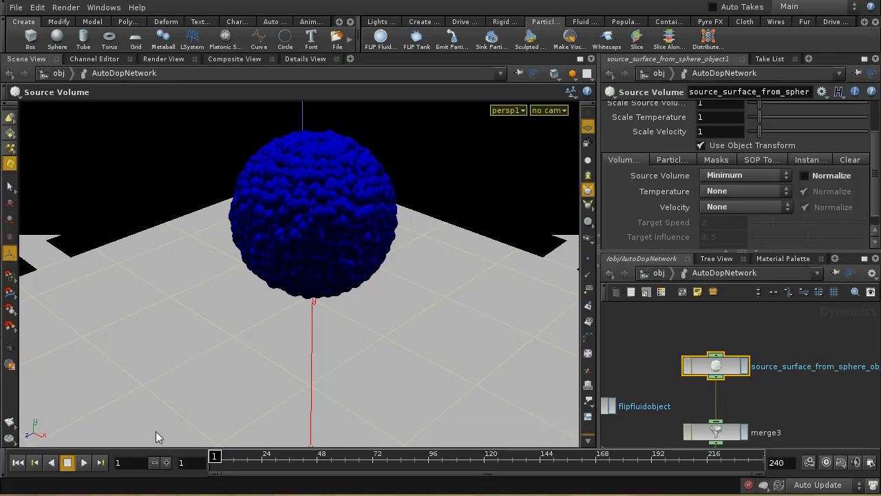
# Step: Play the fluid simulation and stop it at frame 14
pyautogui.click(84, 463)
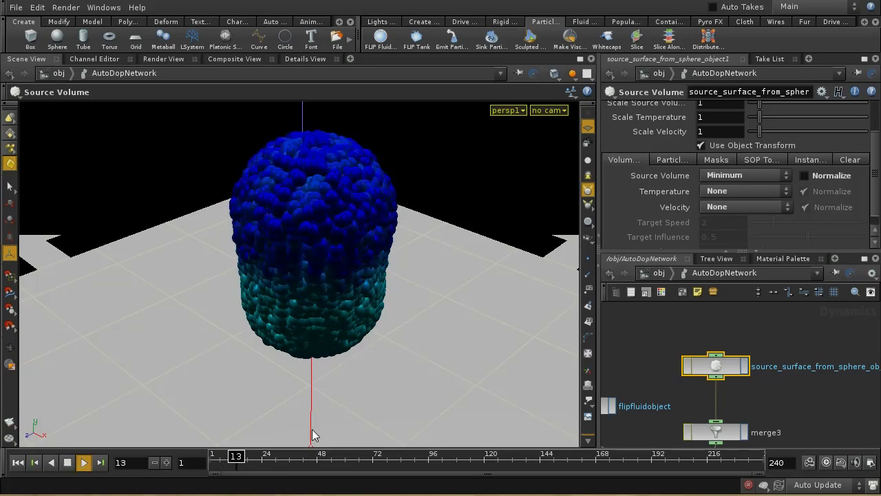
pyautogui.click(67, 462)
pyautogui.moveTo(803, 397); pyautogui.dragTo(836, 364, button='middle')
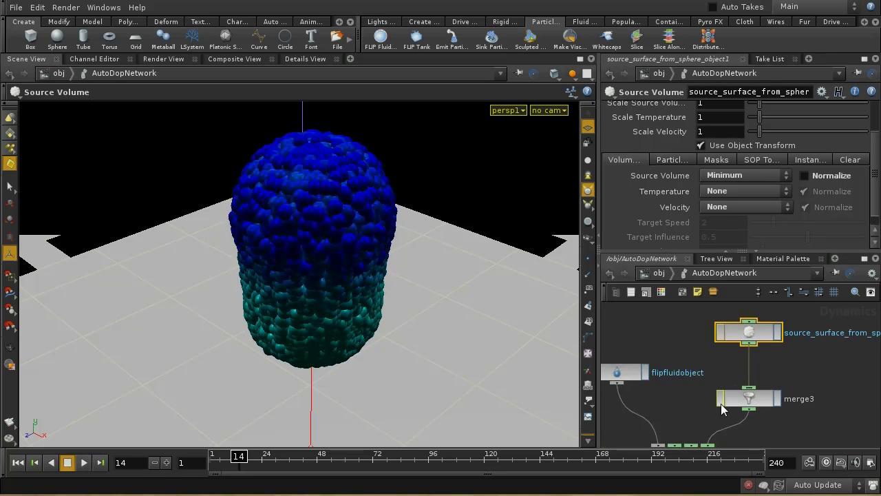
pyautogui.moveTo(766, 444); pyautogui.dragTo(831, 360, button='middle')
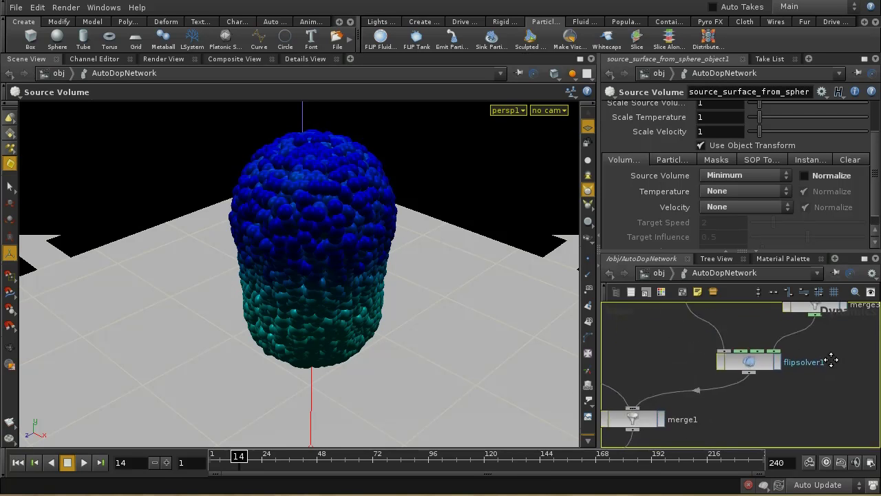
pyautogui.moveTo(755, 309); pyautogui.dragTo(767, 373, button='middle')
# Step: In flipfluidobject's Guides, turn off Particles and turn on Surface, then orbit the fluid mesh
pyautogui.click(701, 341)
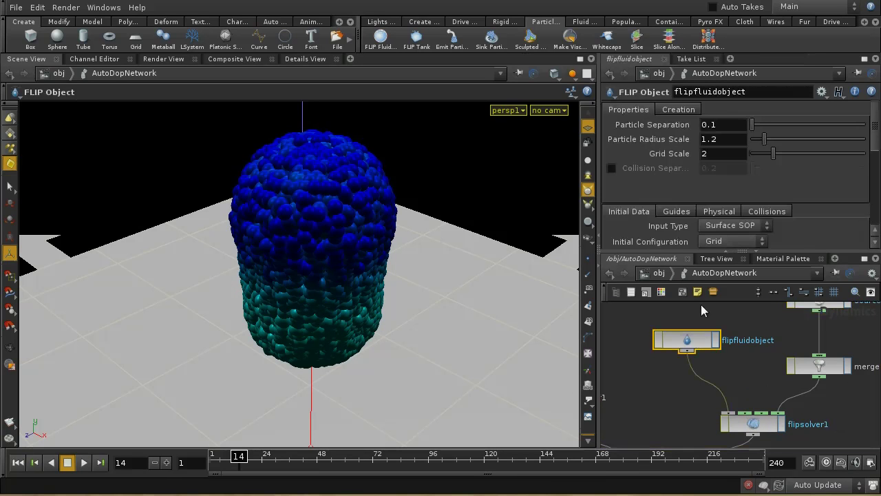
pyautogui.click(676, 211)
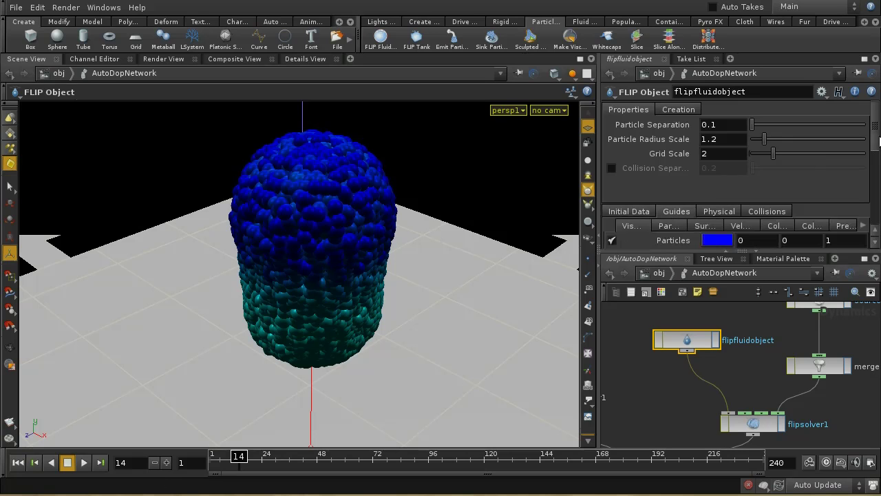
pyautogui.scroll(-3, 874, 144)
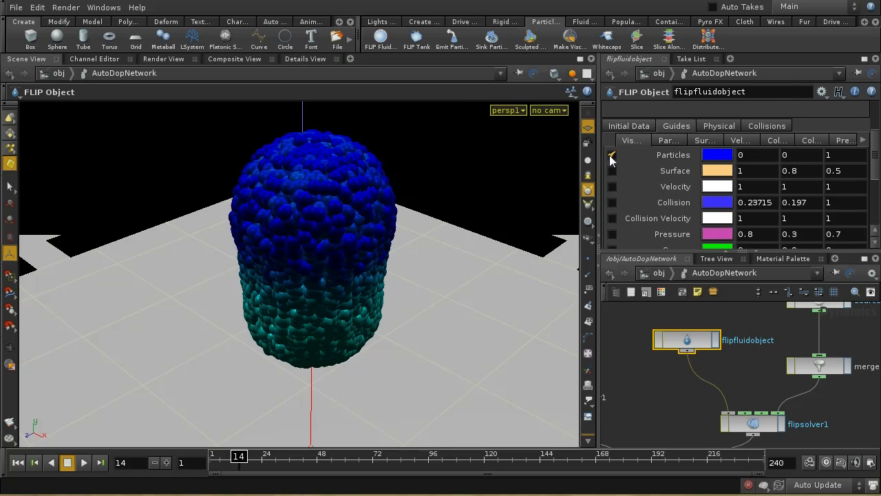
pyautogui.click(611, 155)
pyautogui.click(612, 171)
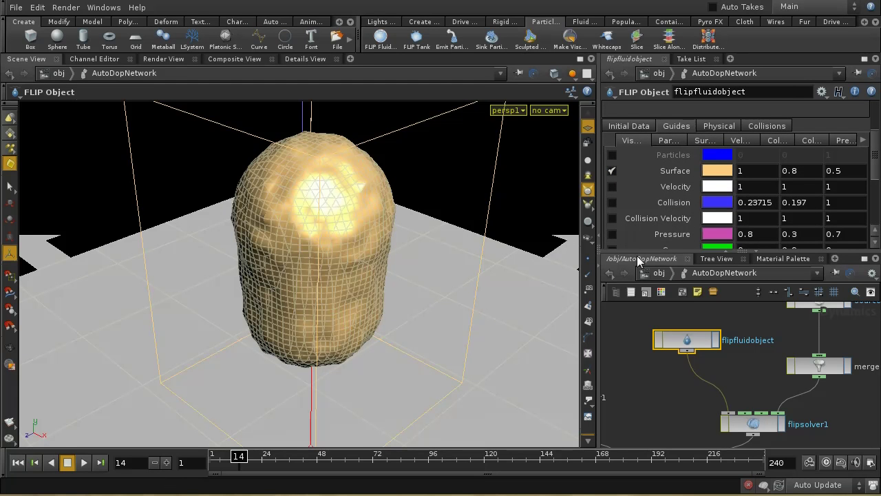
pyautogui.moveTo(372, 299); pyautogui.dragTo(354, 286)
pyautogui.press('Escape')
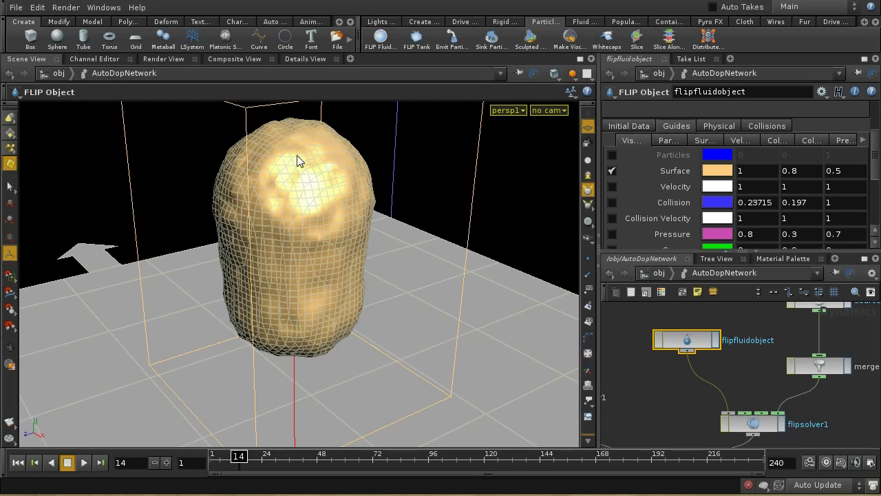
# Step: Show source_surface_from_sphere_object1's Particles settings: Source Particles, Particle Fluid Object and Kill Inside using surface
pyautogui.press('h')
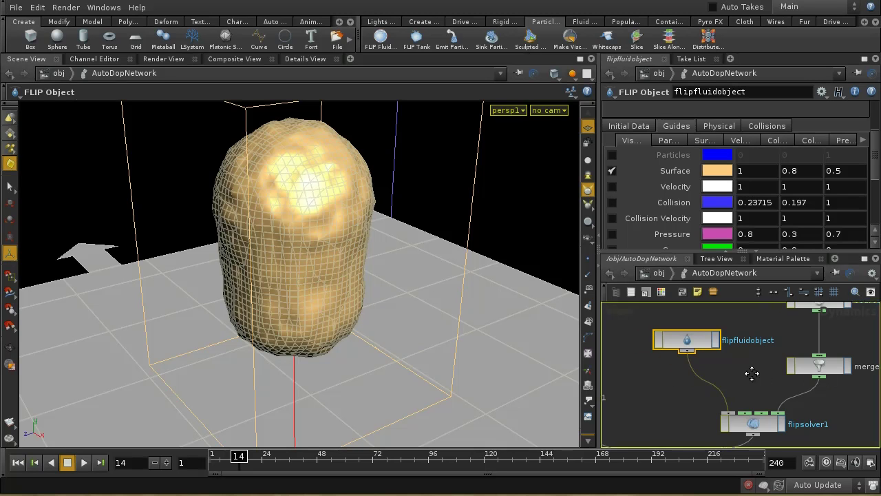
pyautogui.click(760, 343)
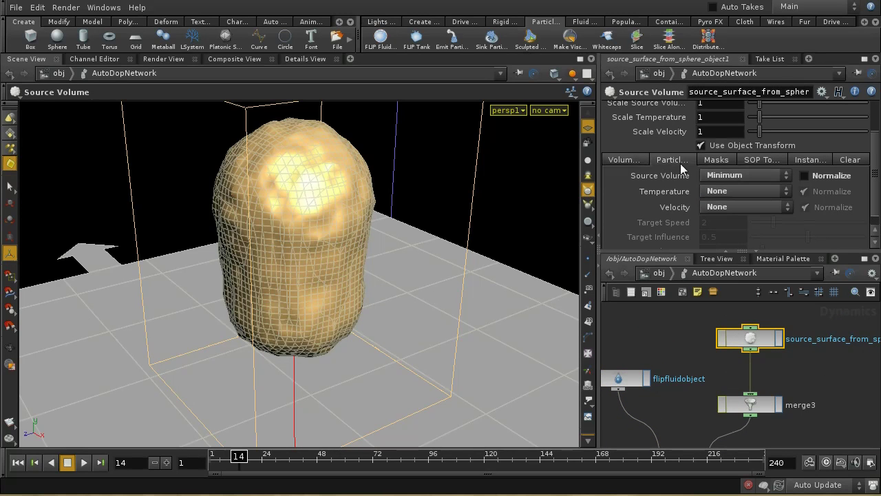
pyautogui.click(673, 159)
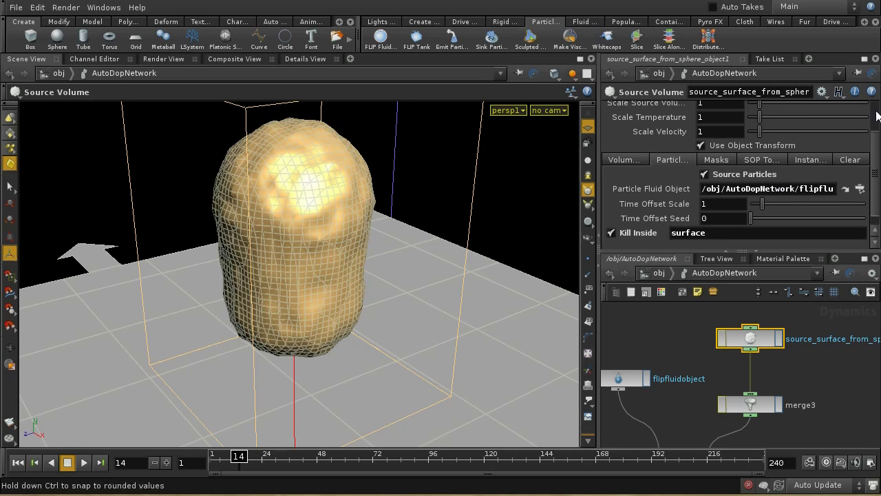
pyautogui.moveTo(876, 135); pyautogui.dragTo(876, 168)
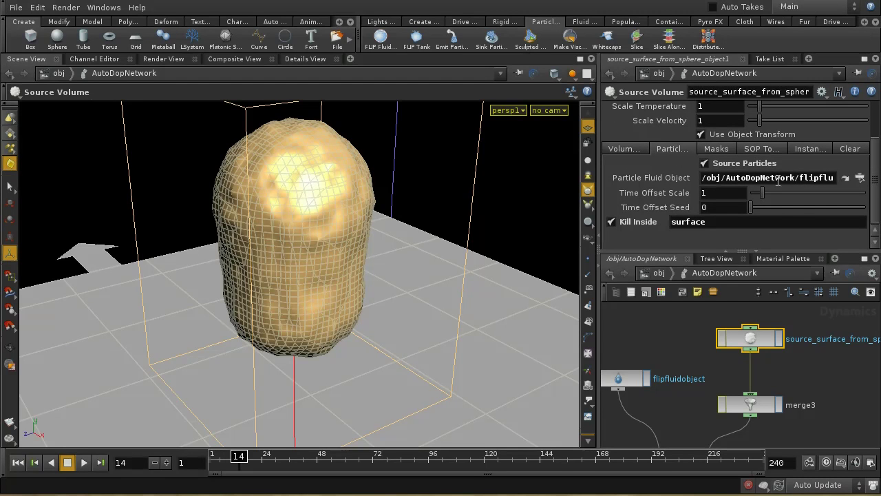
pyautogui.click(621, 380)
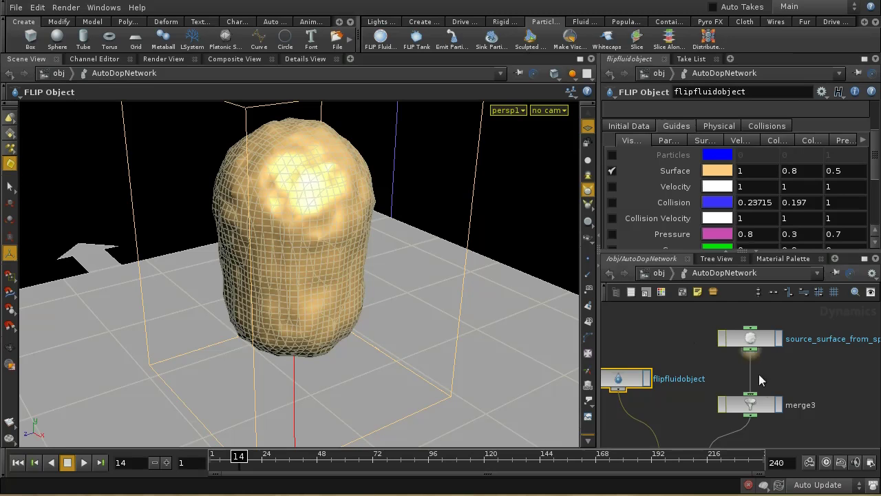
pyautogui.click(750, 339)
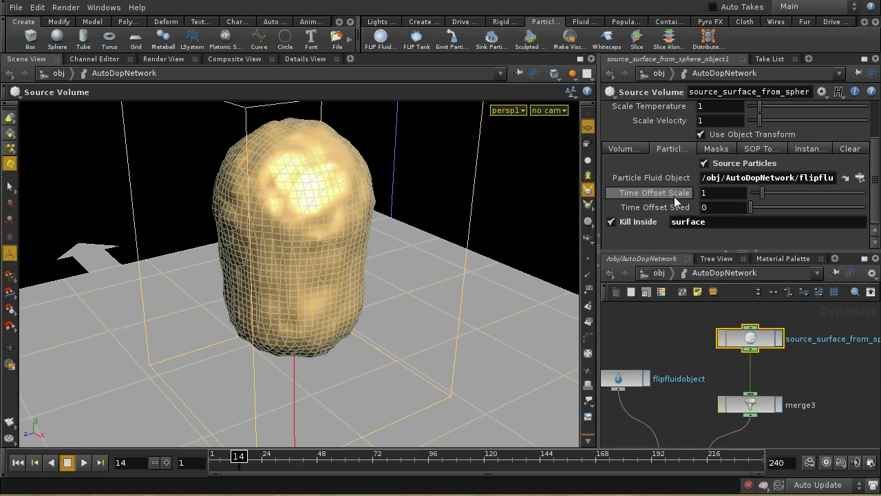
pyautogui.moveTo(675, 200)
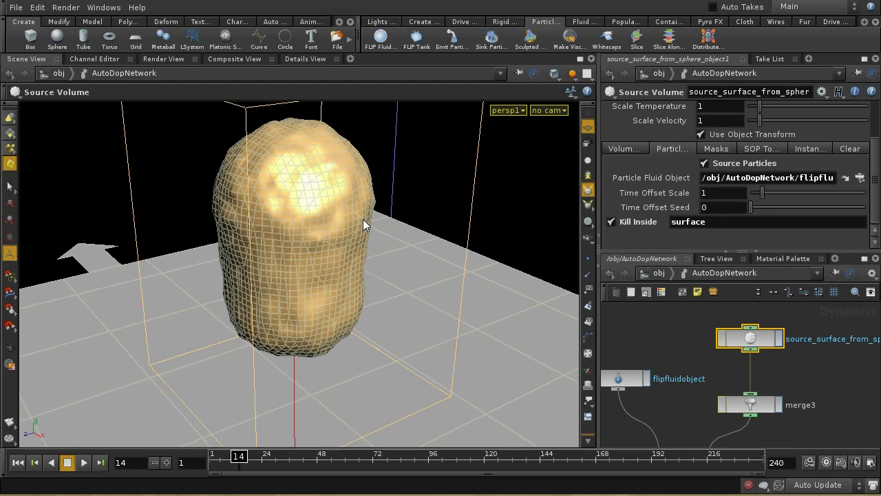
# Step: Rewind the simulation to the start and step forward to frame 3
pyautogui.moveTo(696, 364); pyautogui.dragTo(708, 344, button='middle')
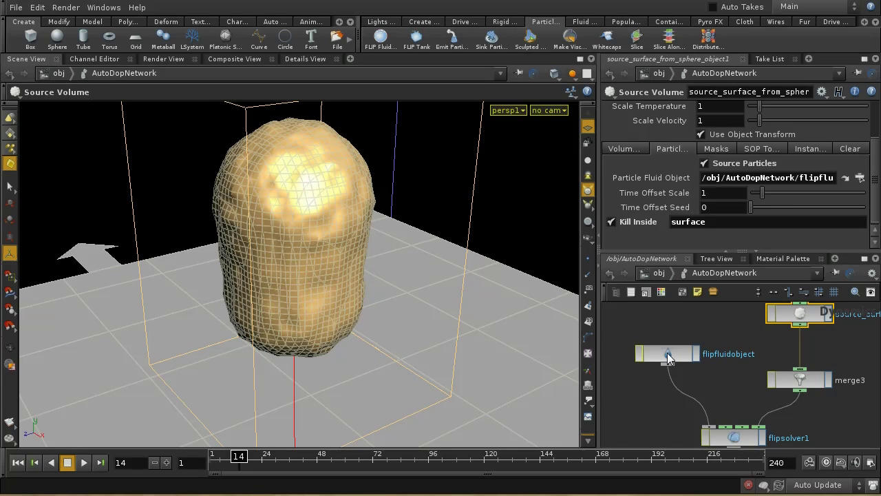
pyautogui.scroll(3, 873, 148)
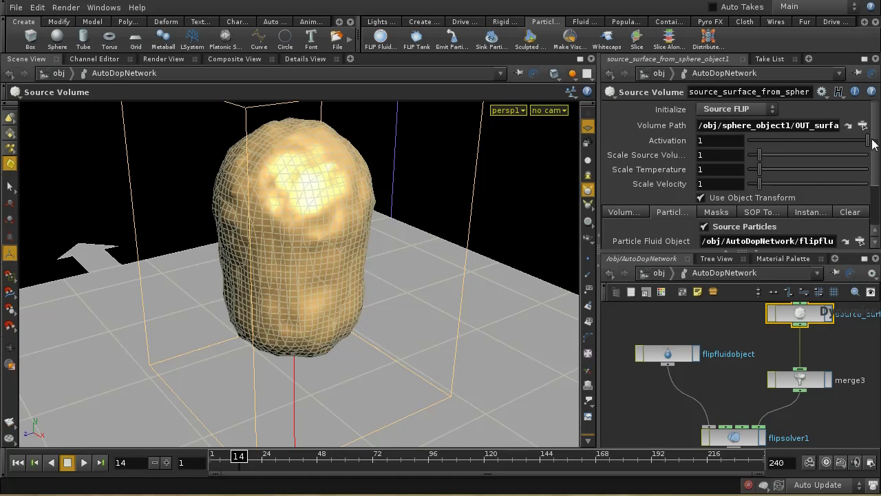
pyautogui.scroll(-3, 869, 141)
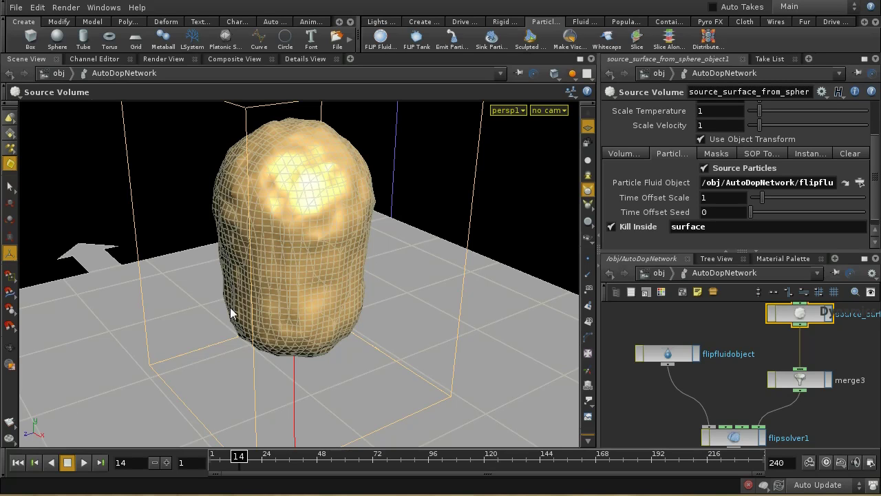
pyautogui.click(21, 462)
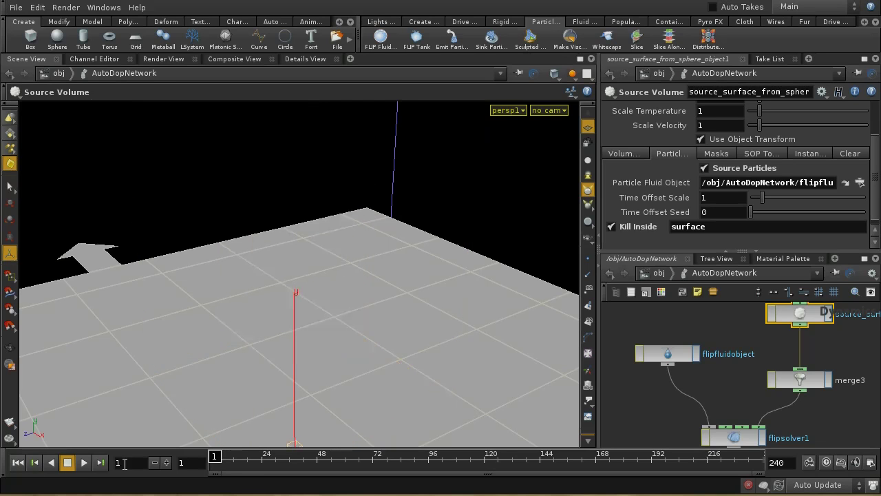
pyautogui.click(167, 463)
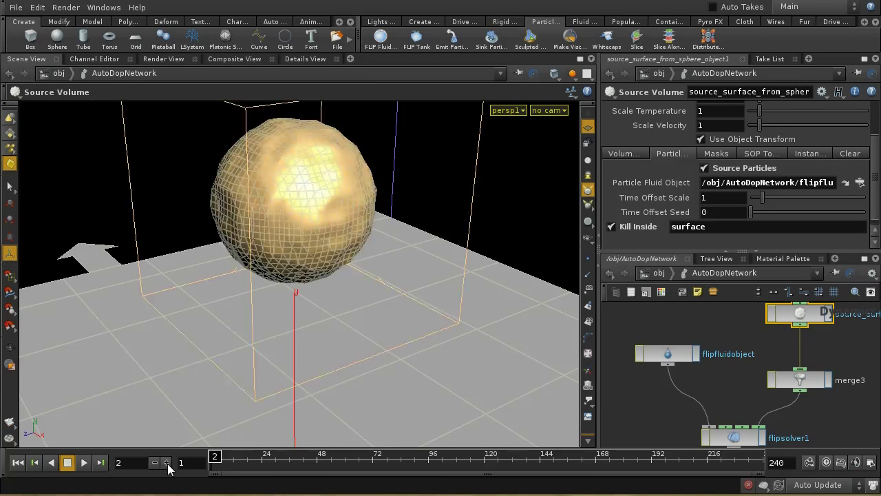
pyautogui.click(166, 463)
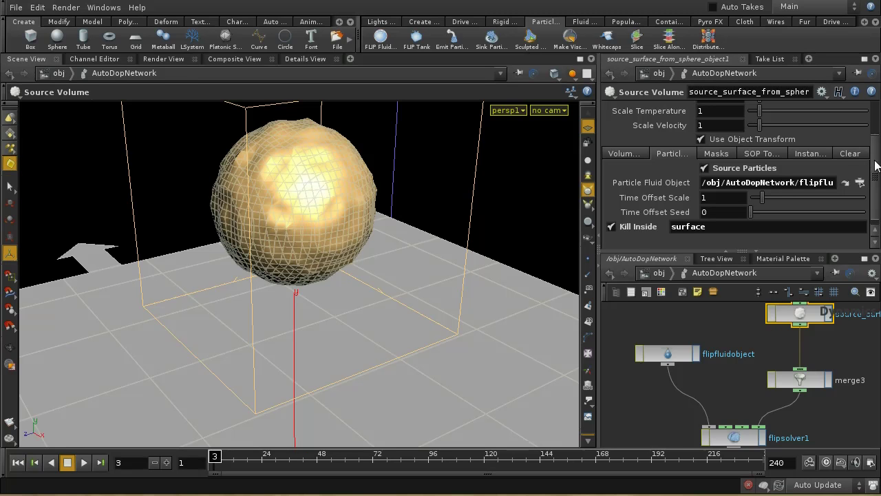
# Step: Go up from AutoDopNetwork to the object level
pyautogui.scroll(3, 874, 159)
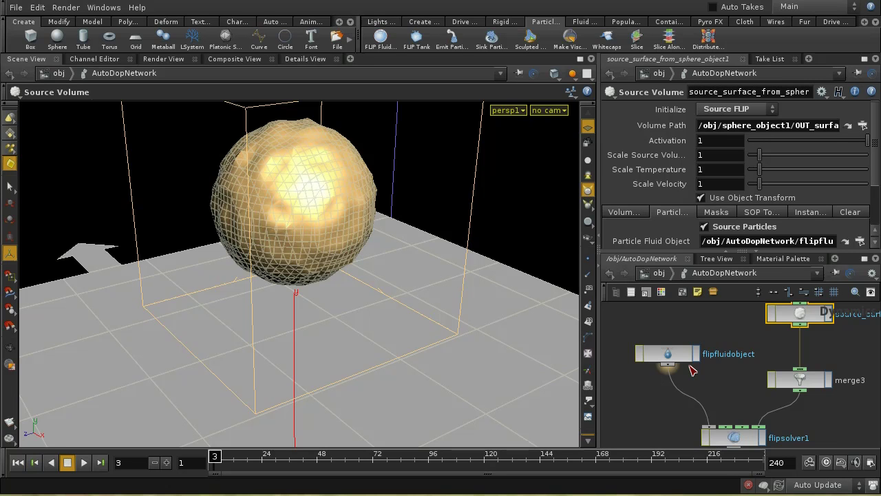
pyautogui.click(662, 274)
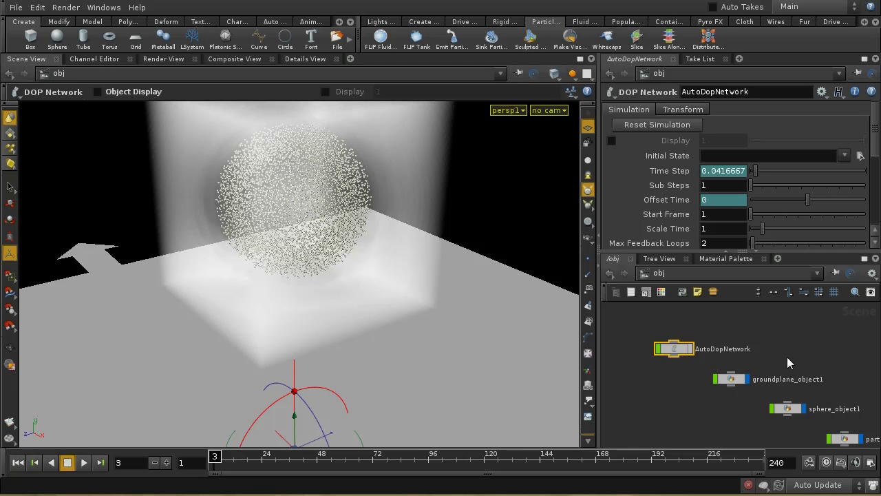
pyautogui.moveTo(785, 366); pyautogui.dragTo(813, 362, button='middle')
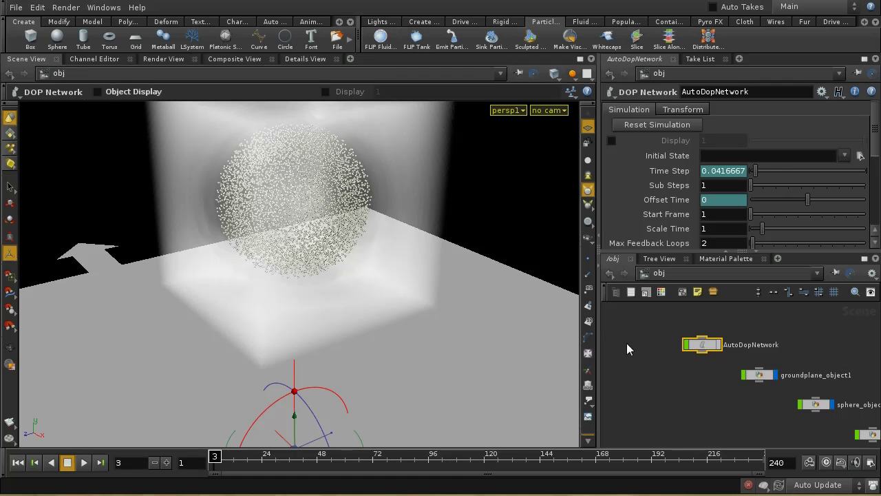
# Step: Enter sphere_object1 and move OUT_surface down below merge_surface_volumes
pyautogui.scroll(-3, 751, 416)
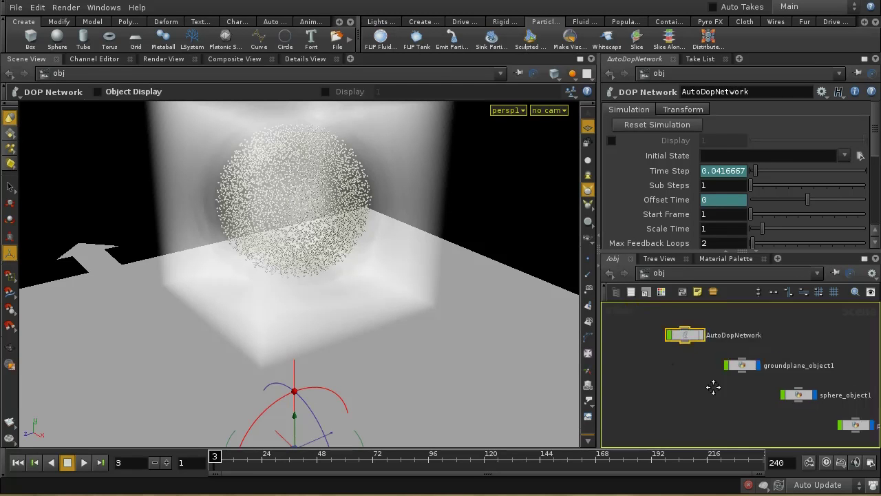
pyautogui.doubleClick(767, 372)
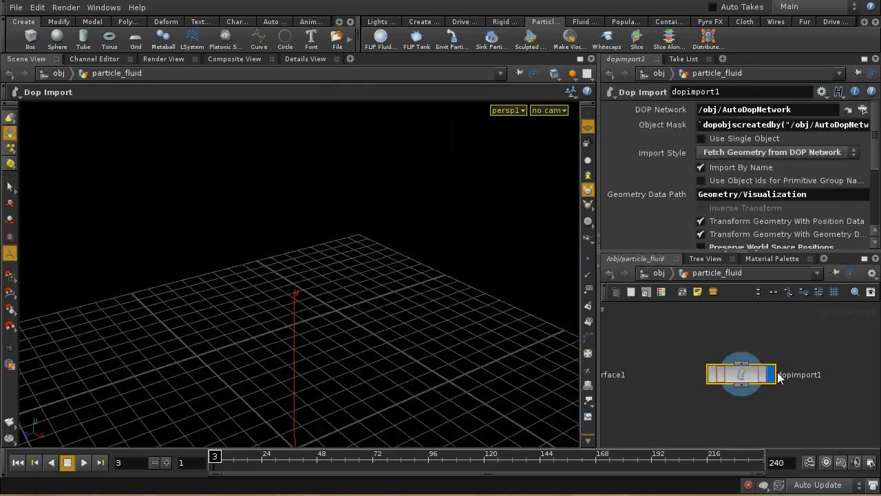
pyautogui.click(672, 273)
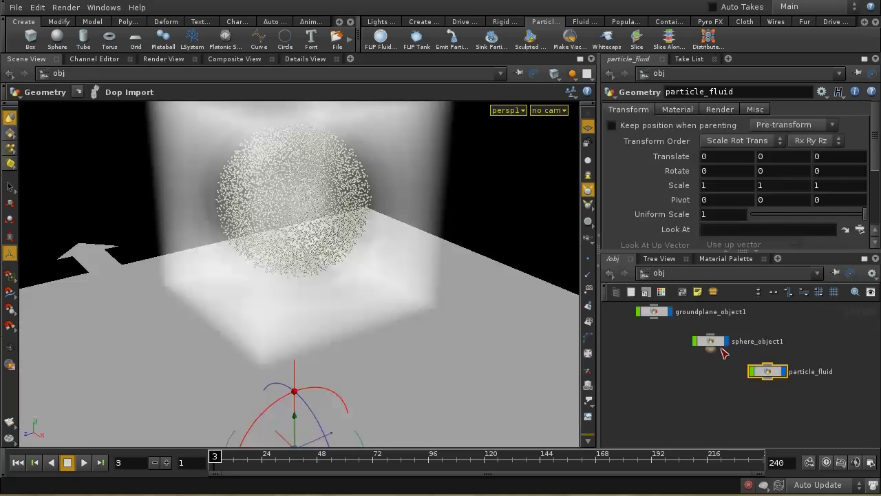
pyautogui.doubleClick(715, 343)
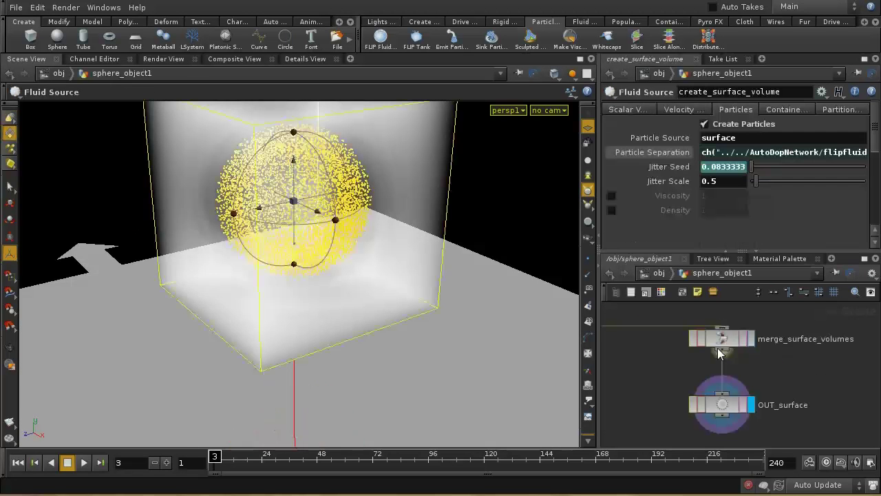
pyautogui.moveTo(795, 362); pyautogui.dragTo(793, 321, button='middle')
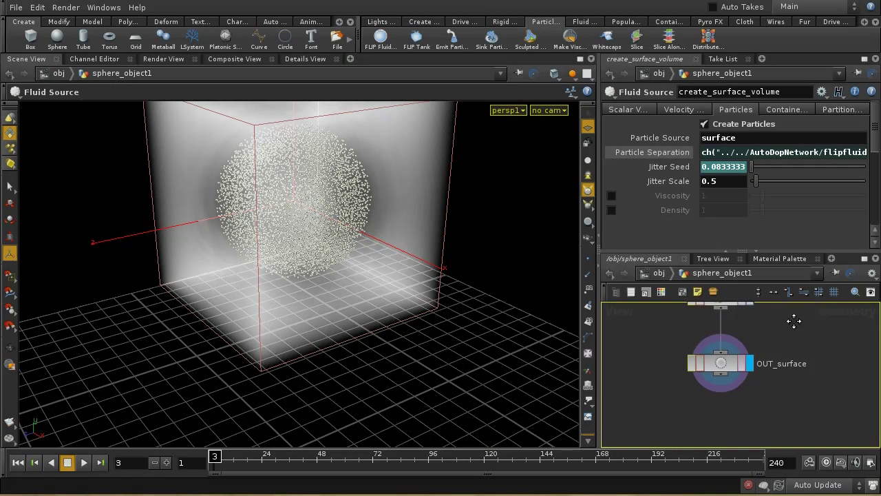
pyautogui.moveTo(737, 376); pyautogui.dragTo(720, 431)
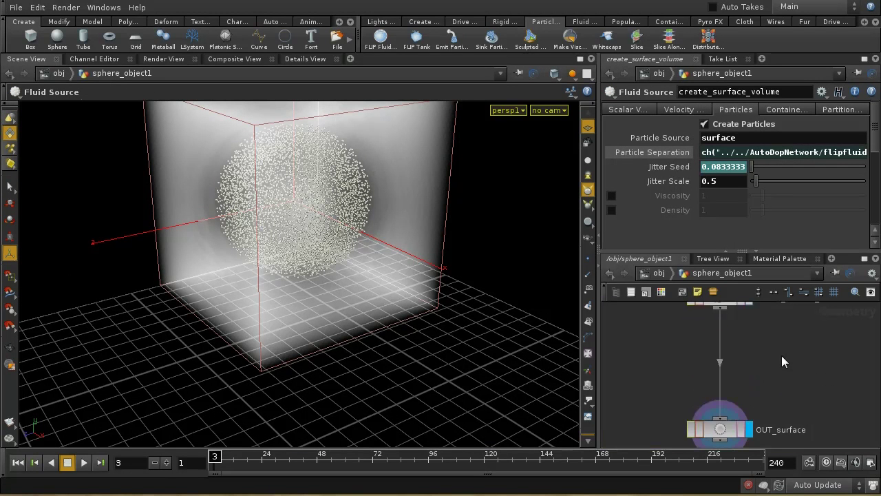
pyautogui.moveTo(778, 345); pyautogui.dragTo(769, 380, button='middle')
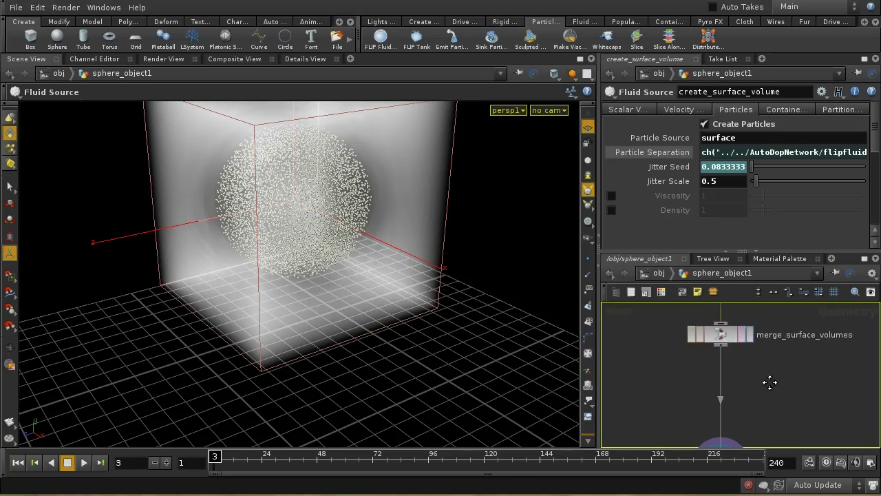
# Step: Add a Point node, point1, below merge_surface_volumes
pyautogui.press('Tab')
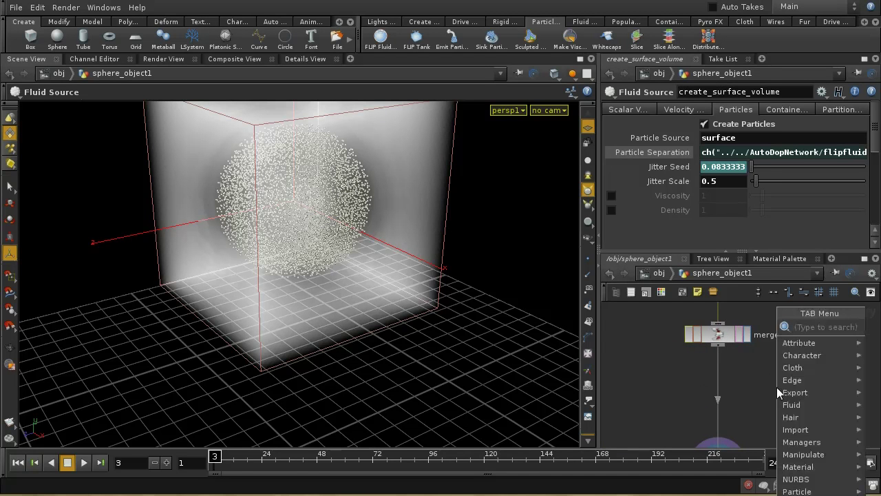
pyautogui.write('Paint')
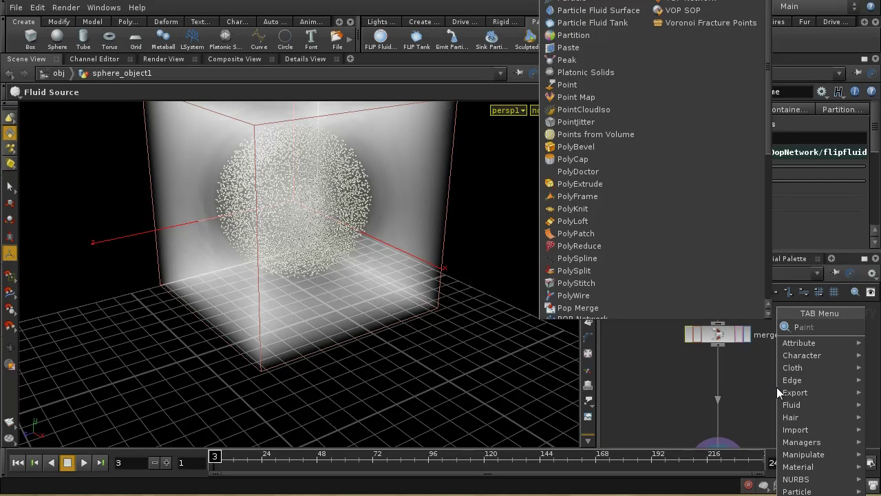
pyautogui.press('BackSpace')
pyautogui.press('BackSpace')
pyautogui.press('BackSpace')
pyautogui.press('BackSpace')
pyautogui.write('oint')
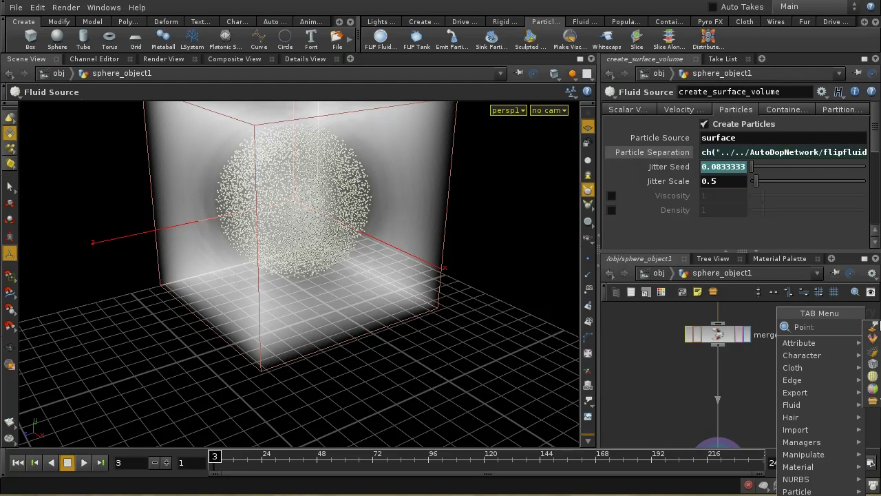
pyautogui.press('Return')
pyautogui.click(719, 381)
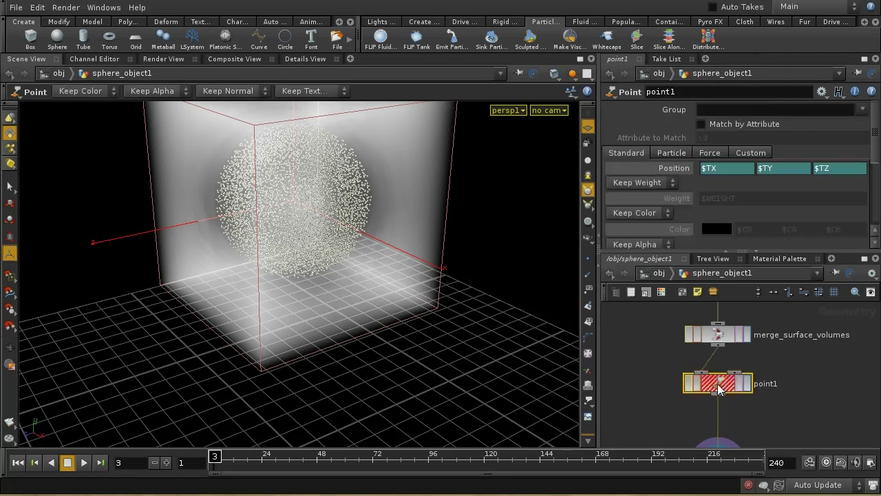
pyautogui.moveTo(722, 390); pyautogui.dragTo(723, 396)
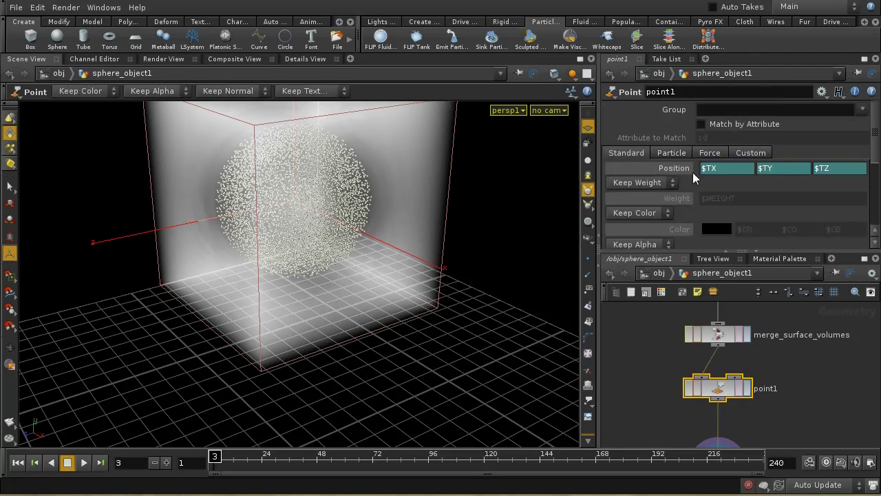
# Step: Set point1's Keep Color to Add Color, delete channels, and pick red 0.9, 0, 0
pyautogui.moveTo(878, 140)
pyautogui.mouseDown()
pyautogui.moveTo(877, 166)
pyautogui.moveTo(877, 147)
pyautogui.mouseUp()
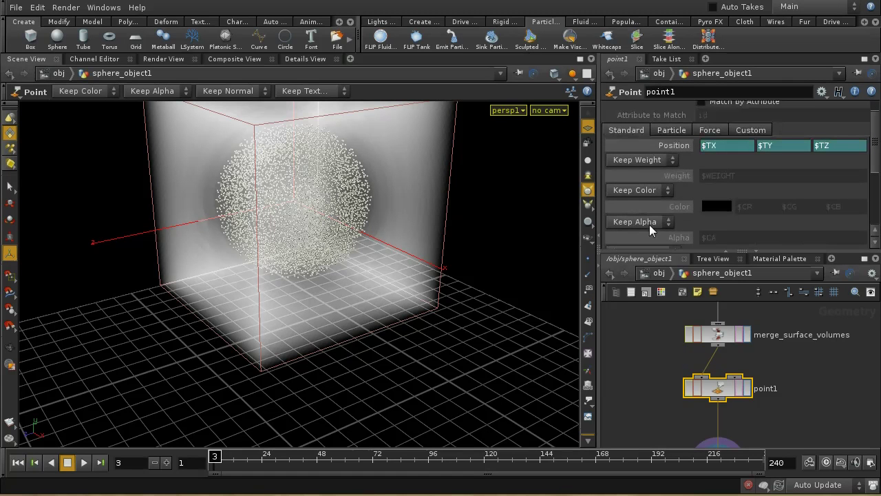
pyautogui.click(657, 191)
pyautogui.click(634, 214)
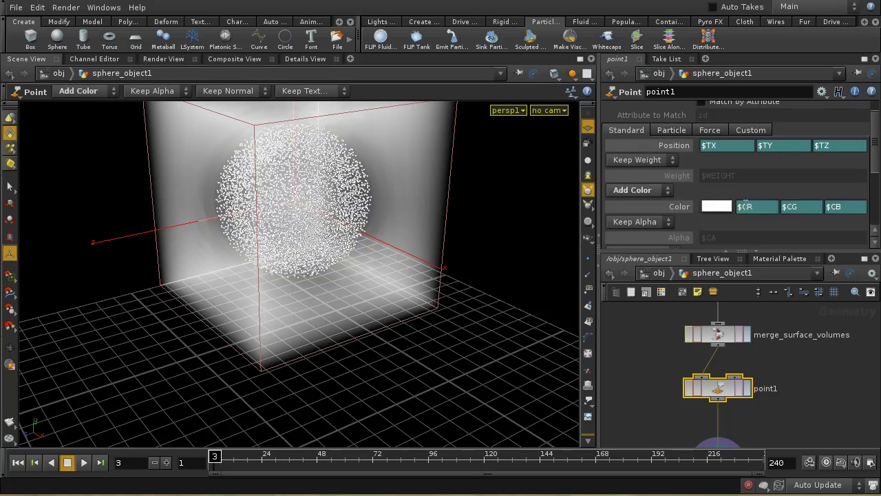
pyautogui.rightClick(687, 211)
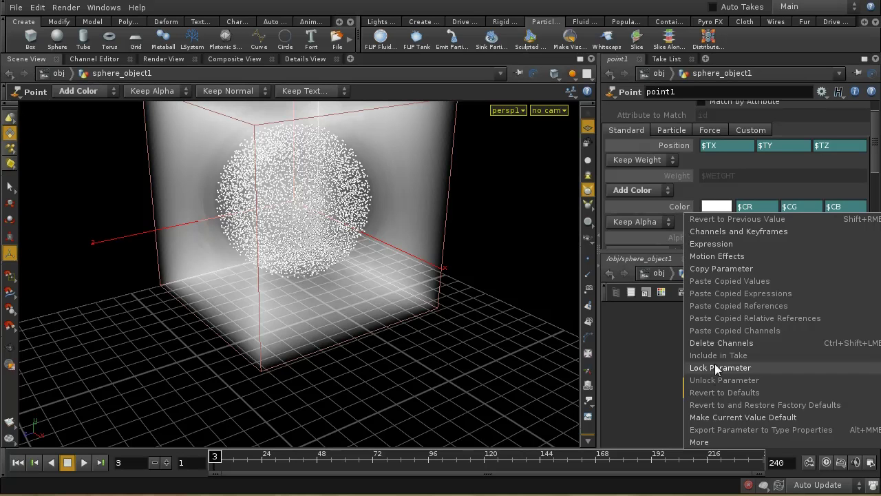
pyautogui.click(716, 342)
pyautogui.click(716, 206)
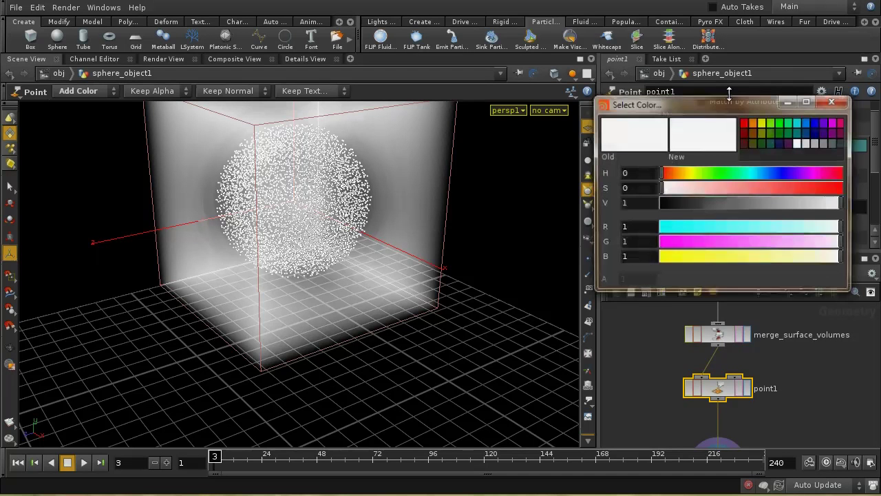
pyautogui.click(745, 122)
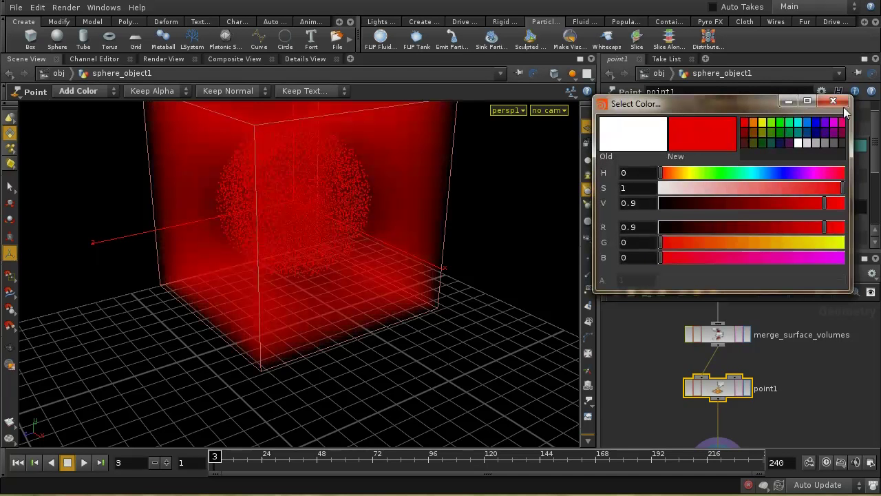
pyautogui.click(833, 101)
pyautogui.scroll(2, 774, 355)
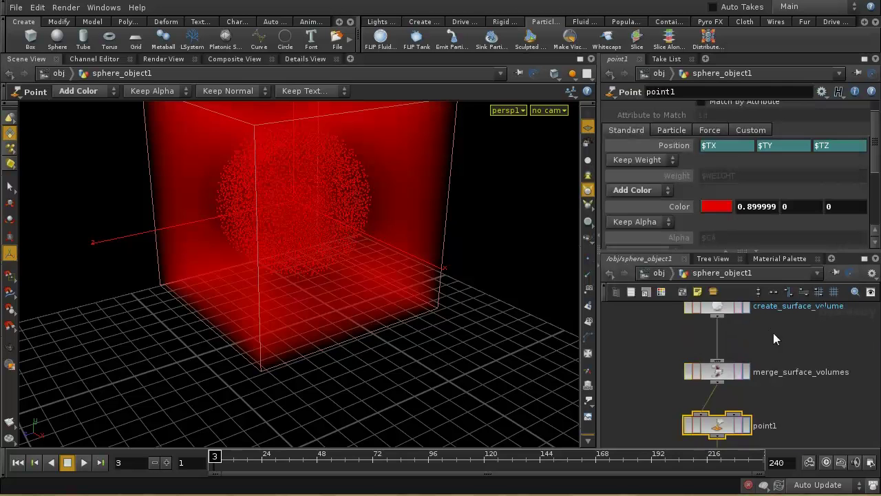
pyautogui.scroll(3, 773, 333)
pyautogui.click(729, 354)
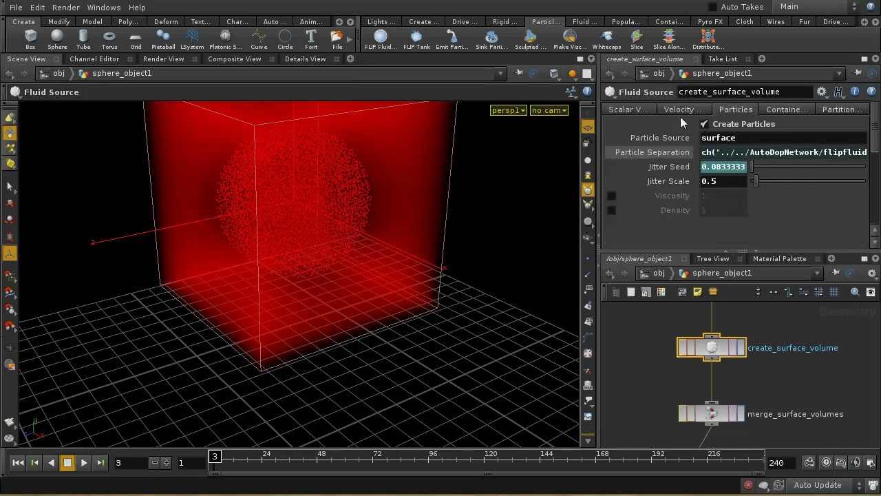
# Step: Turn off the red volume visualization on create_surface_volume
pyautogui.click(640, 113)
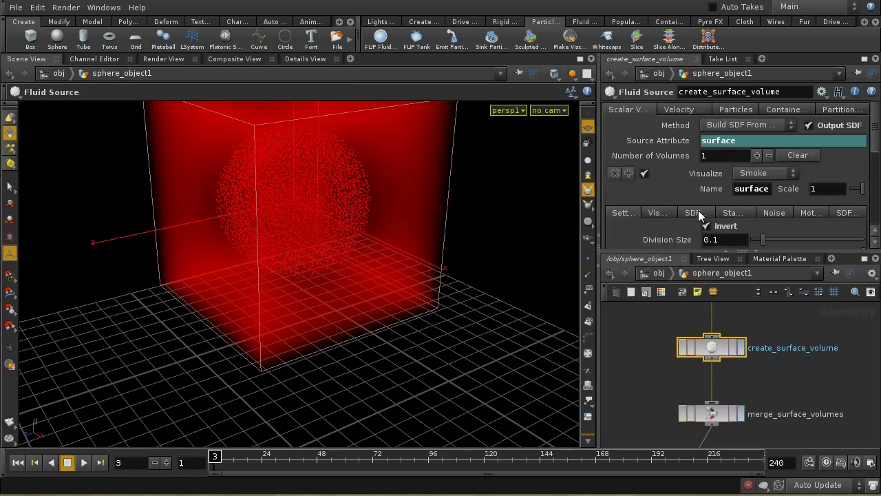
pyautogui.click(645, 173)
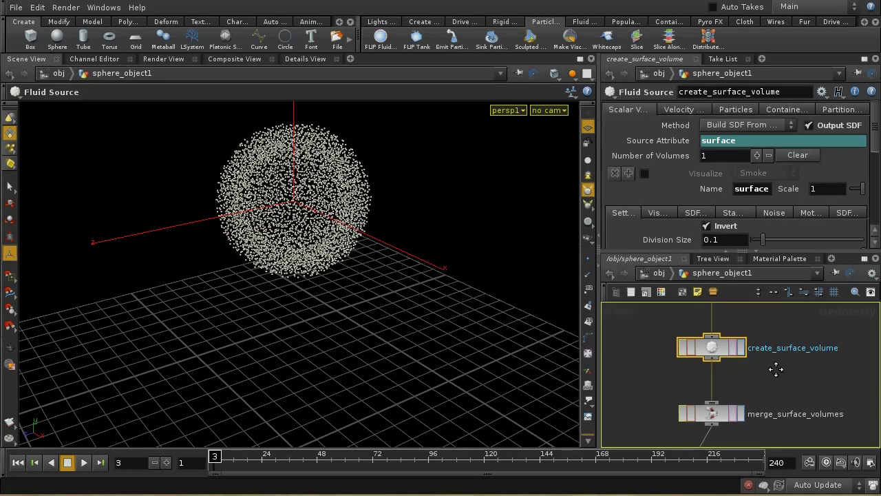
pyautogui.scroll(-2, 768, 382)
# Step: Check OUT_surface's point attributes (Cd 0.9, 0, 0) in Details View, then enter AutoDopNetwork
pyautogui.click(728, 359)
pyautogui.scroll(-2, 744, 381)
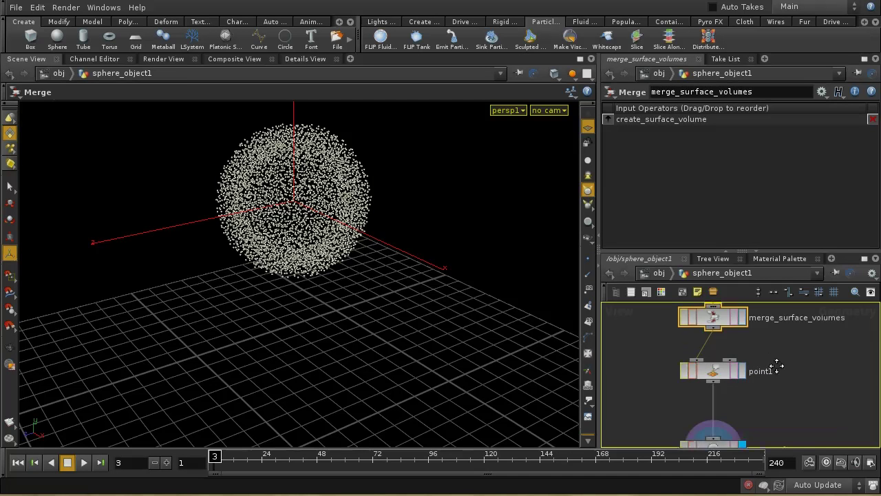
pyautogui.click(713, 369)
pyautogui.scroll(-2, 778, 406)
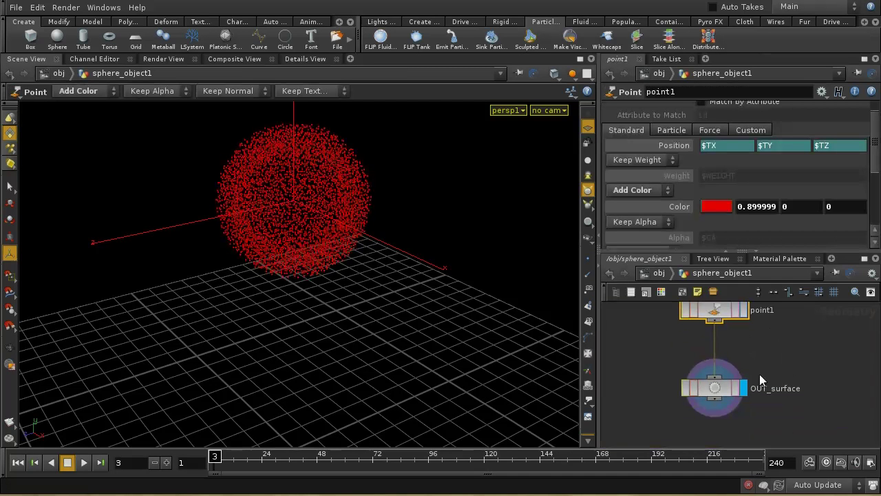
pyautogui.click(719, 388)
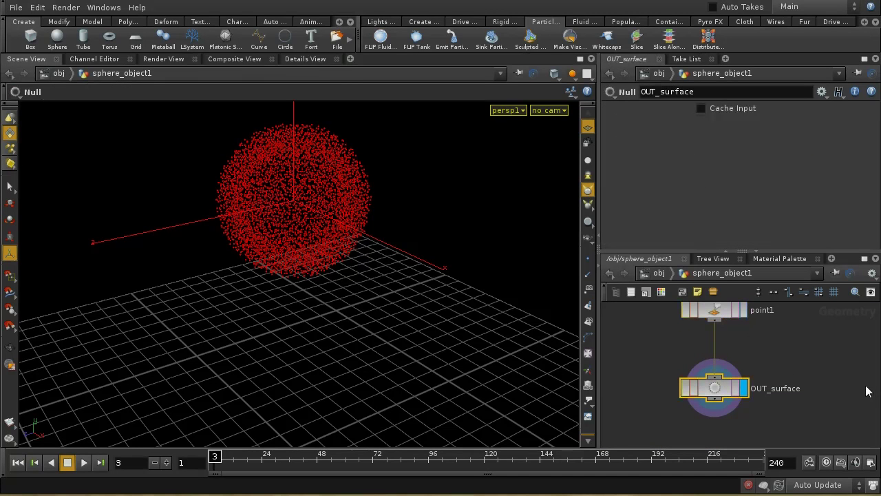
pyautogui.click(306, 59)
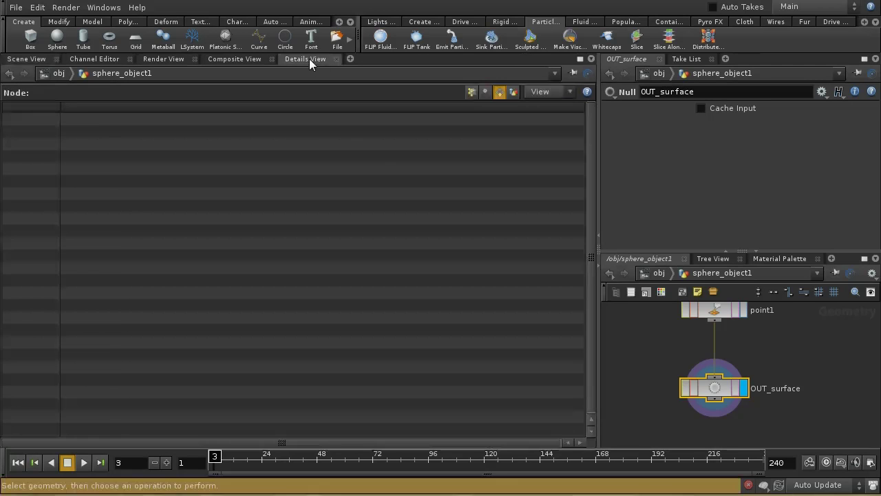
pyautogui.click(472, 92)
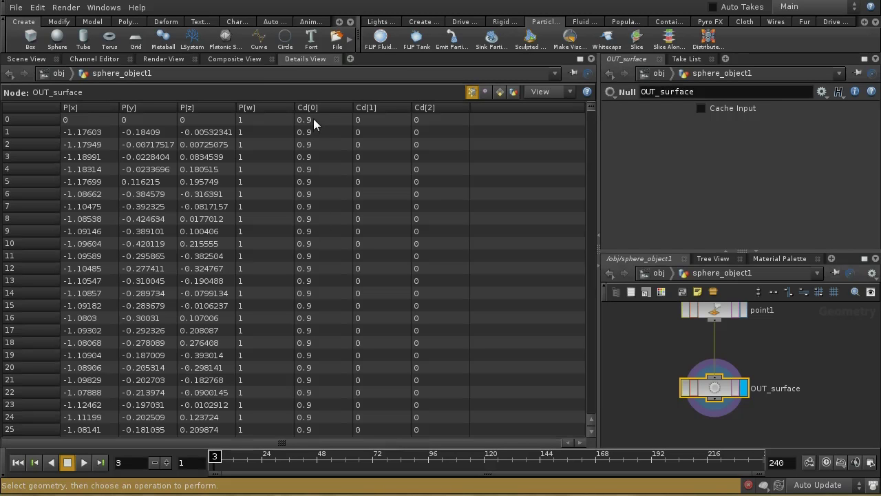
pyautogui.press('u')
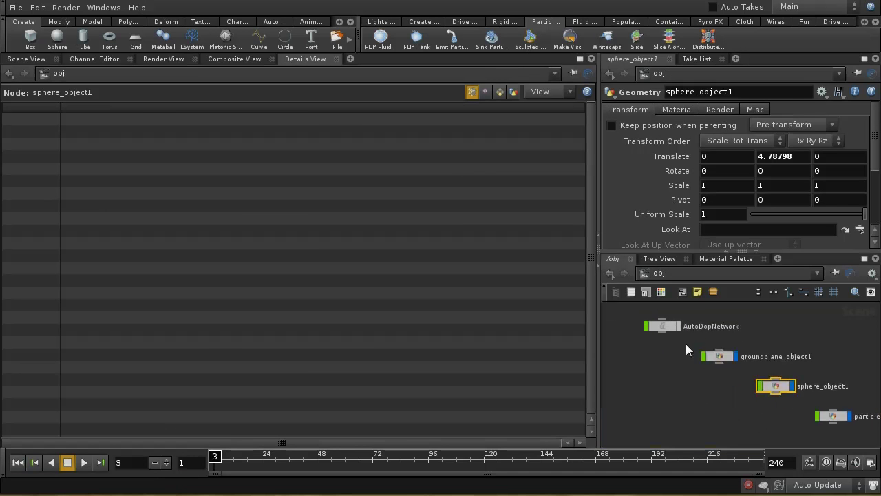
pyautogui.doubleClick(669, 325)
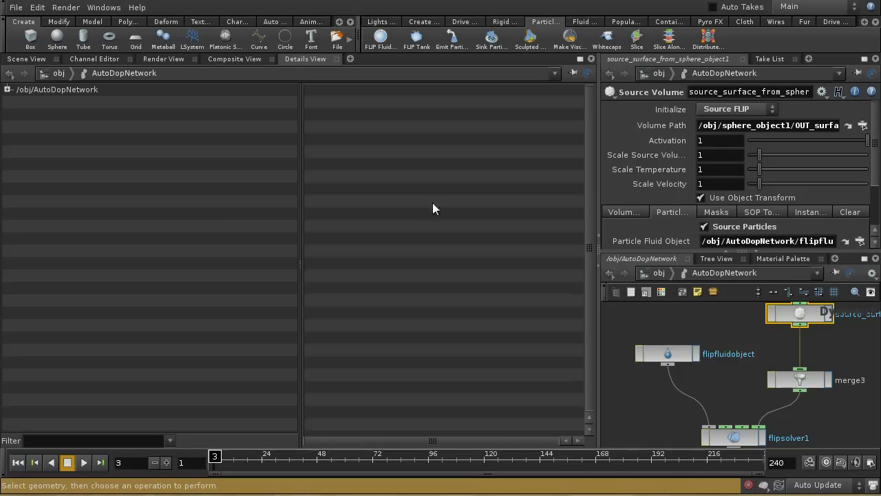
# Step: Back in Scene View, enable flipfluidobject's Particles guide and disable its Surface guide
pyautogui.click(34, 59)
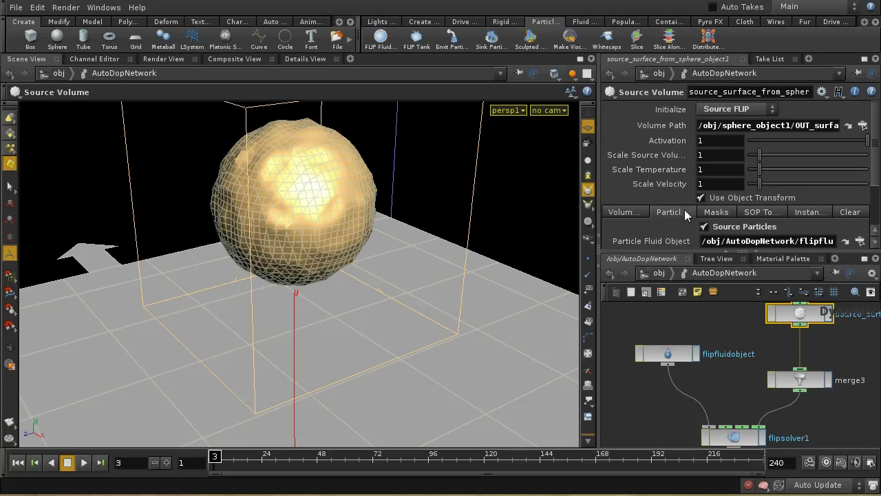
pyautogui.hotkey('shift', 'p')
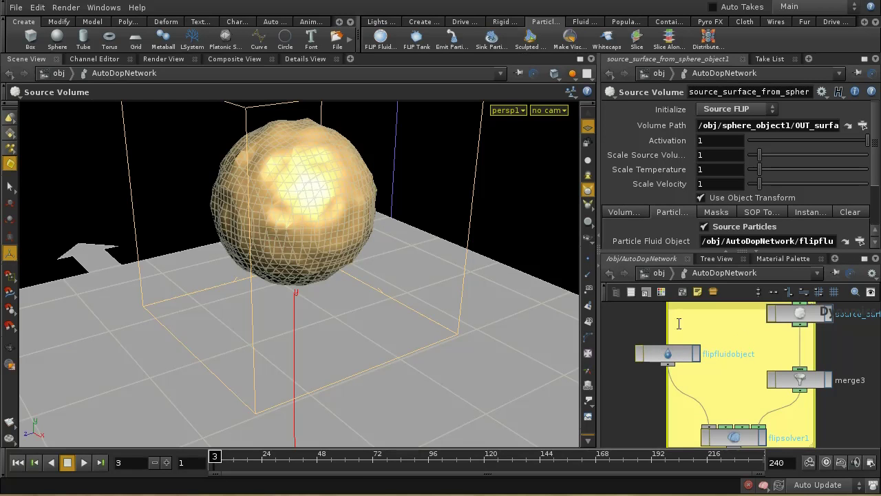
pyautogui.hotkey('ctrl', 'z')
pyautogui.click(669, 354)
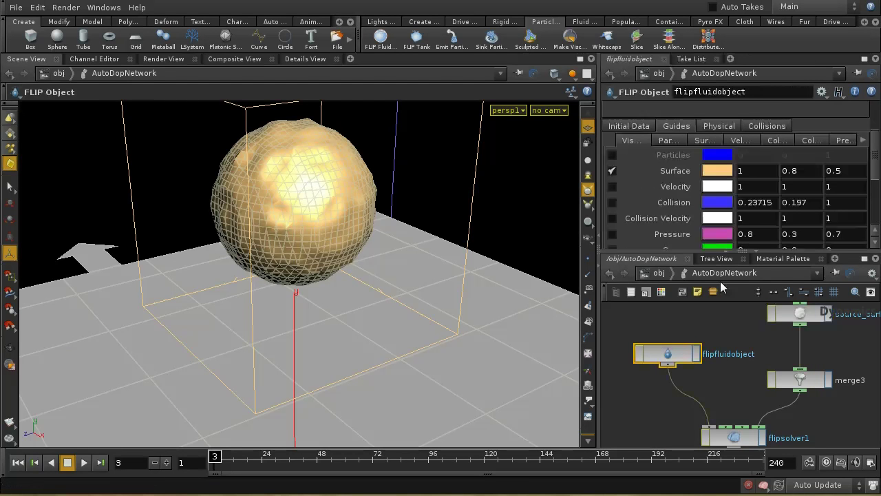
pyautogui.click(617, 154)
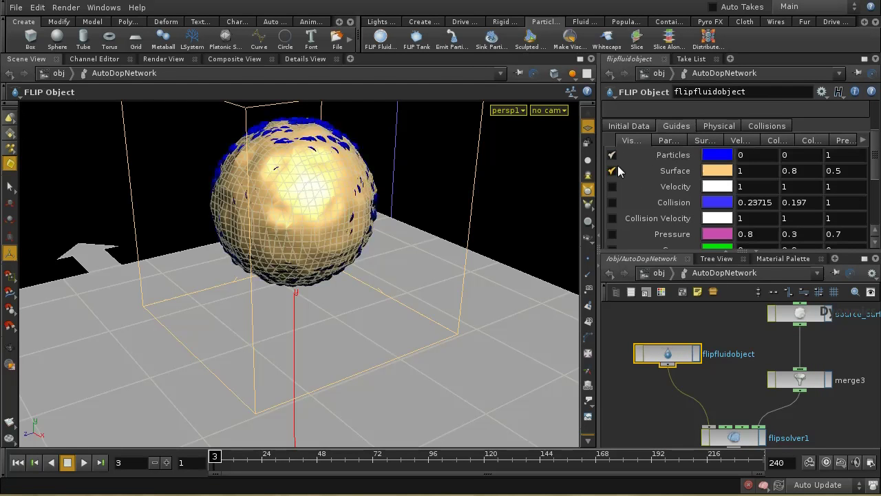
pyautogui.click(617, 170)
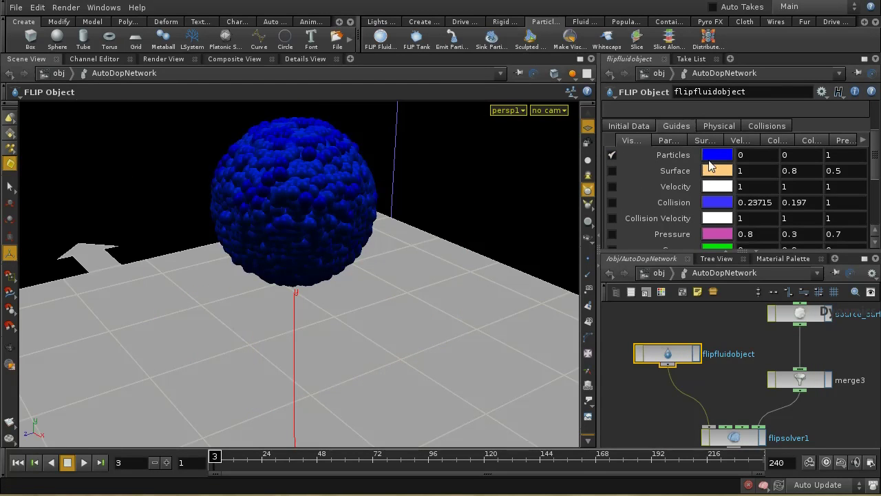
# Step: Draw the fluid particles as points and set Visualization Type to None, dropping the speed colouring
pyautogui.click(671, 141)
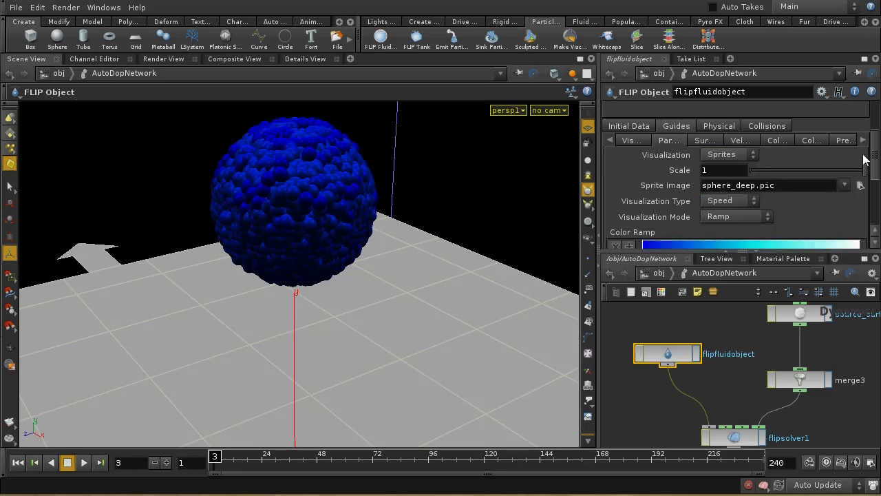
pyautogui.moveTo(877, 167); pyautogui.dragTo(877, 179)
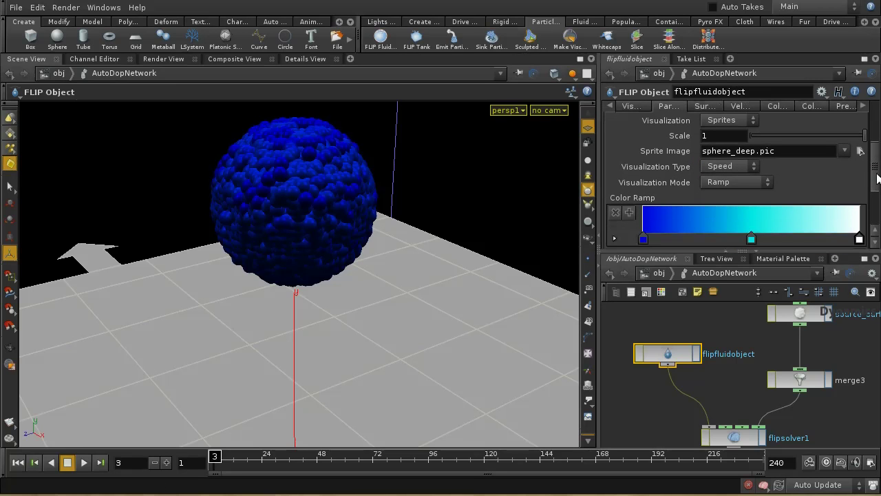
pyautogui.click(751, 121)
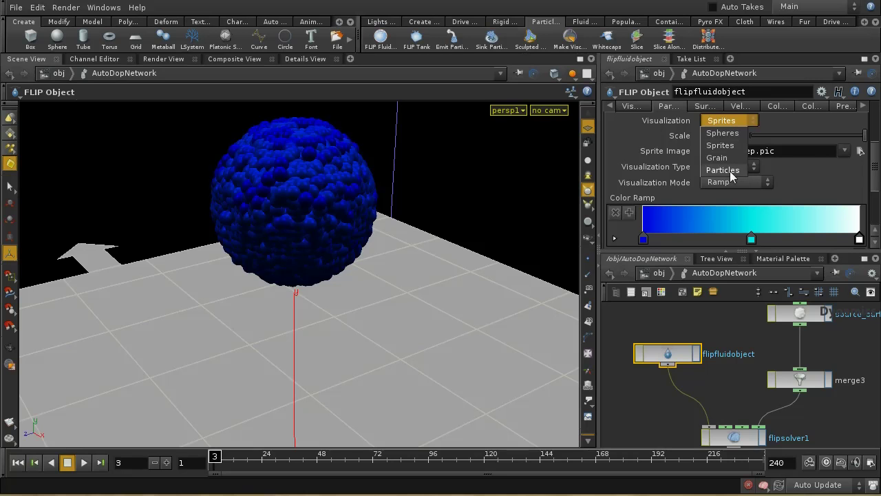
pyautogui.click(744, 120)
pyautogui.click(736, 119)
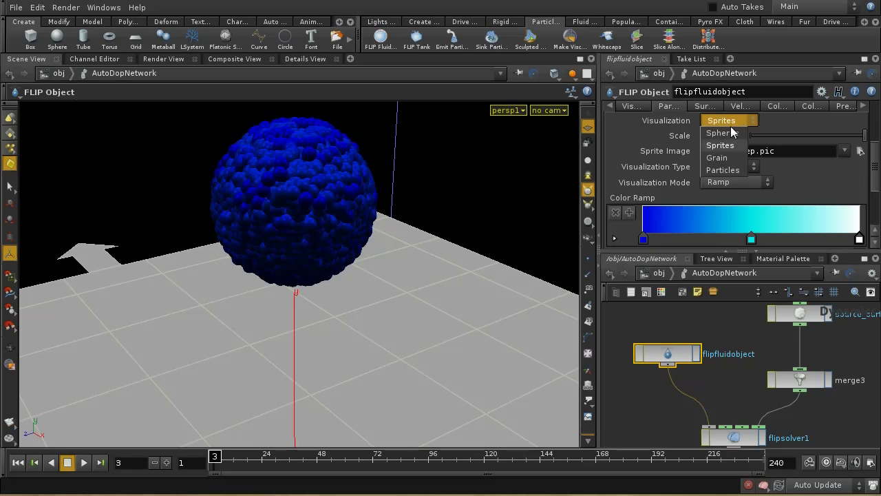
pyautogui.click(733, 170)
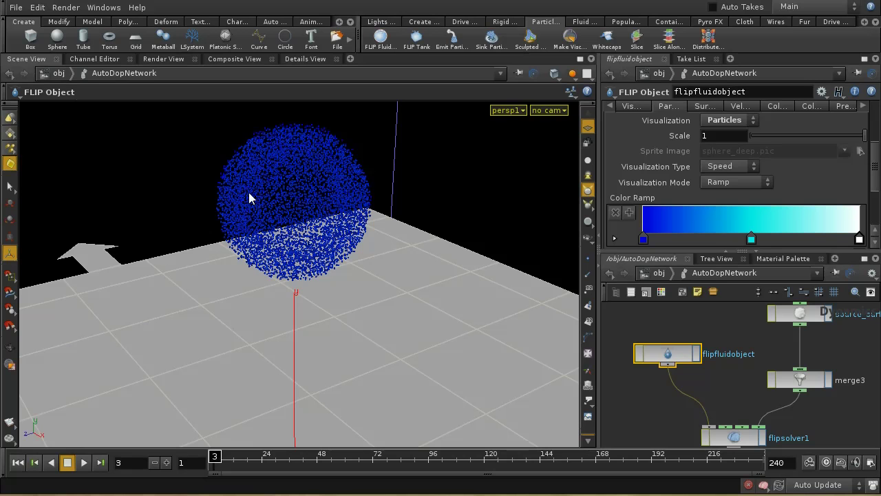
pyautogui.click(714, 167)
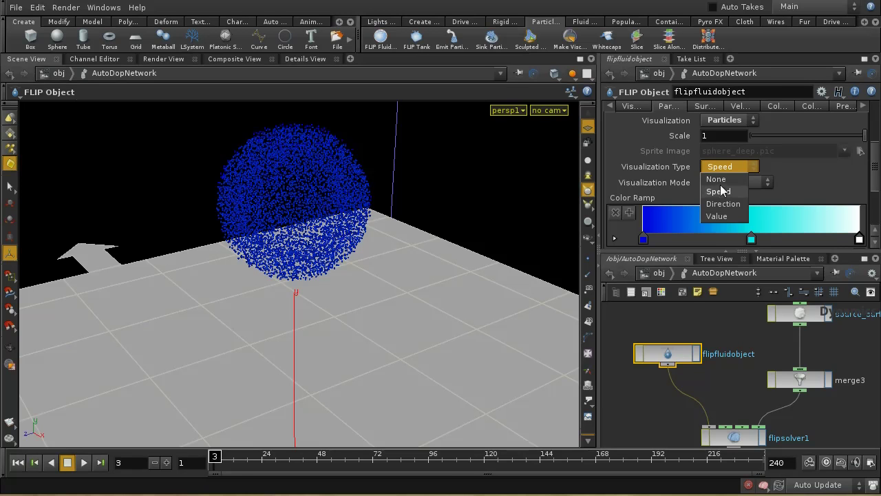
pyautogui.click(675, 167)
pyautogui.click(720, 170)
pyautogui.click(710, 178)
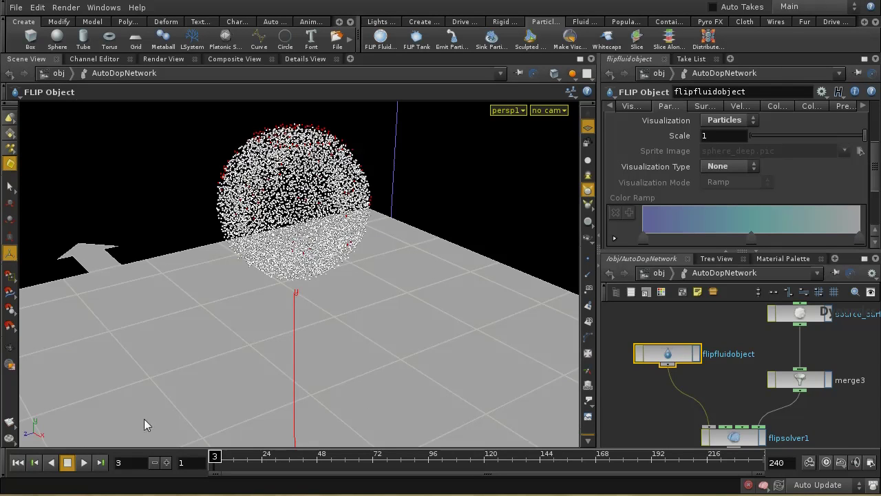
# Step: Play the red particle simulation from frame 1, then rewind to frame 1
pyautogui.click(18, 462)
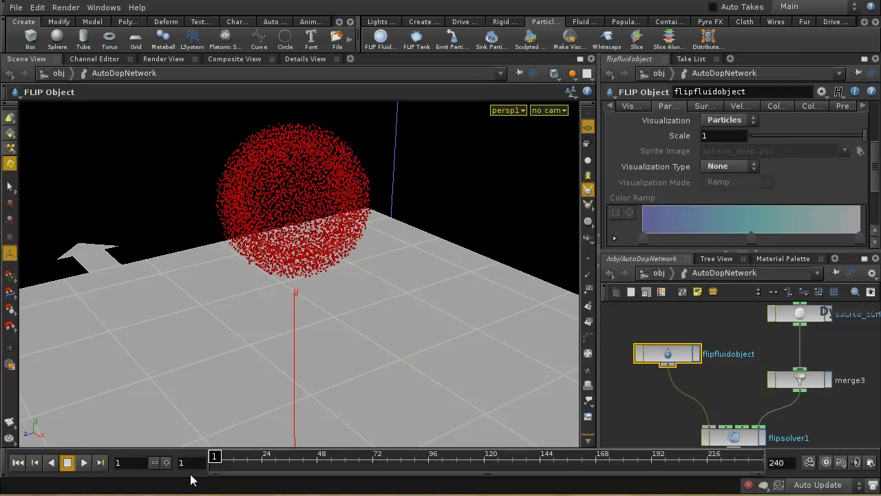
pyautogui.click(166, 463)
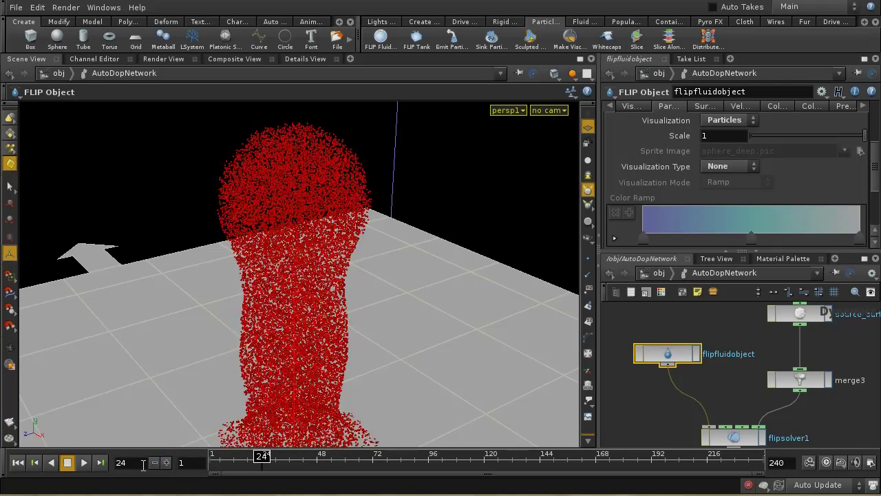
pyautogui.click(18, 463)
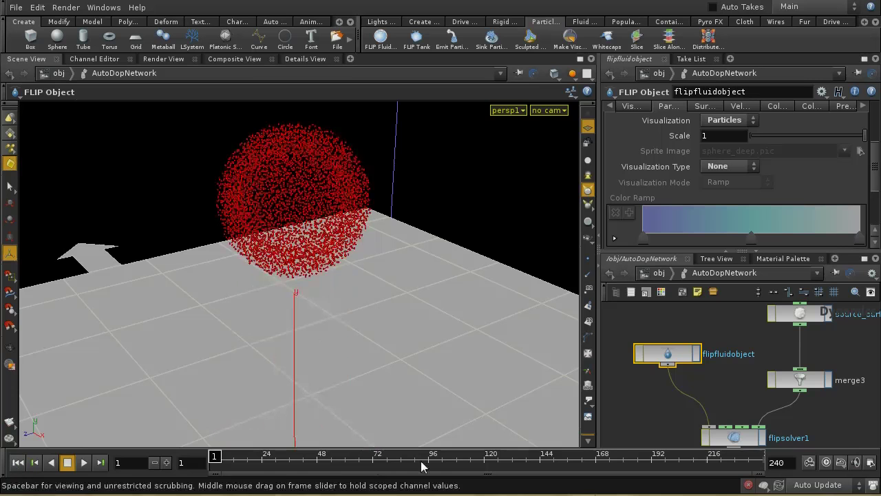
# Step: Go up to /obj and enter the sphere_object1 network
pyautogui.click(660, 273)
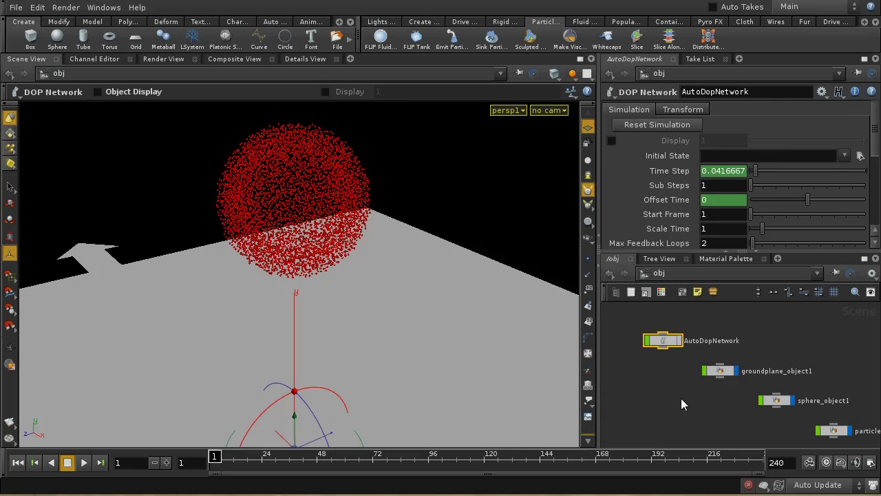
pyautogui.moveTo(698, 427); pyautogui.dragTo(629, 378, button='middle')
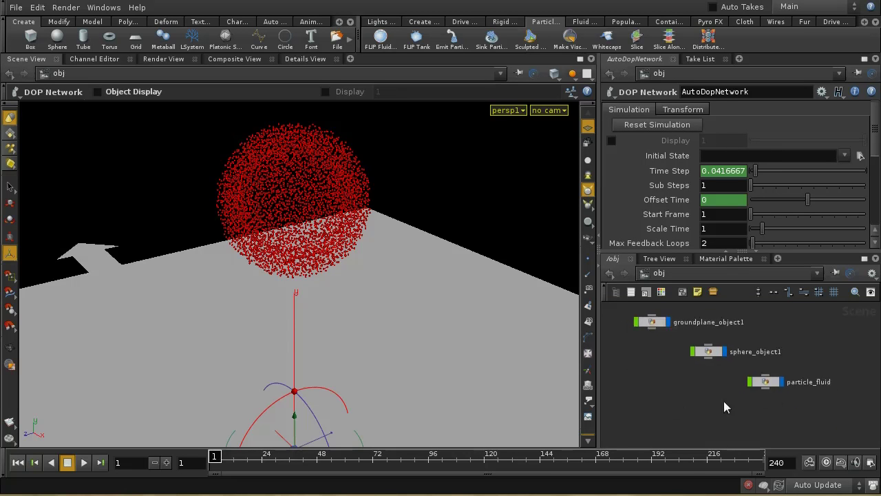
pyautogui.moveTo(717, 386); pyautogui.dragTo(751, 393, button='middle')
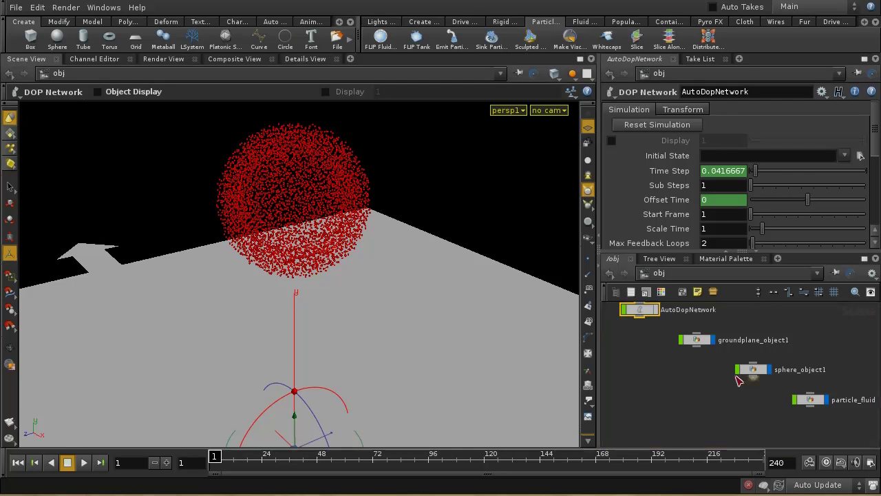
pyautogui.doubleClick(752, 372)
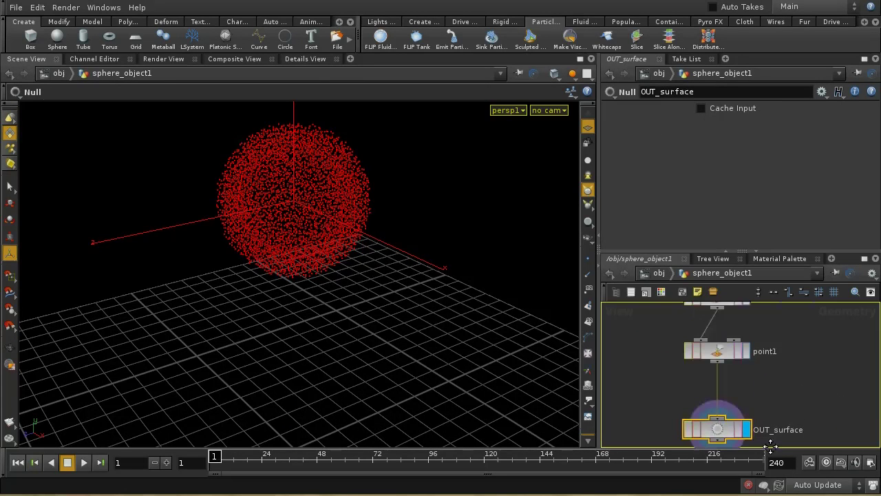
# Step: Move OUT_surface and point1 lower in the network and select point1
pyautogui.press('f')
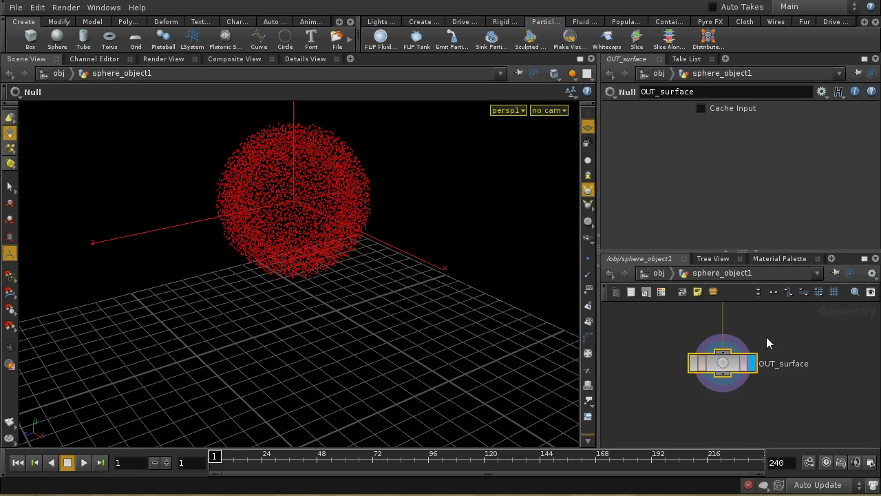
pyautogui.moveTo(731, 368); pyautogui.dragTo(730, 440)
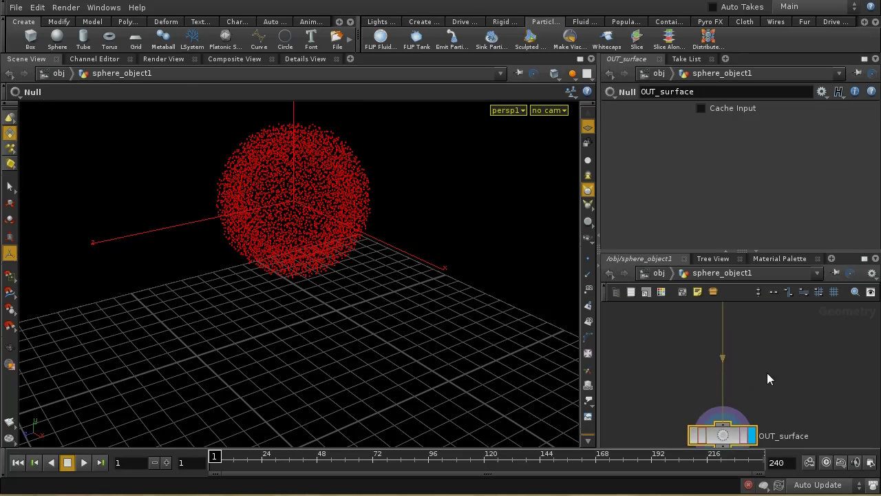
pyautogui.moveTo(770, 356); pyautogui.dragTo(745, 406, button='middle')
pyautogui.click(717, 360)
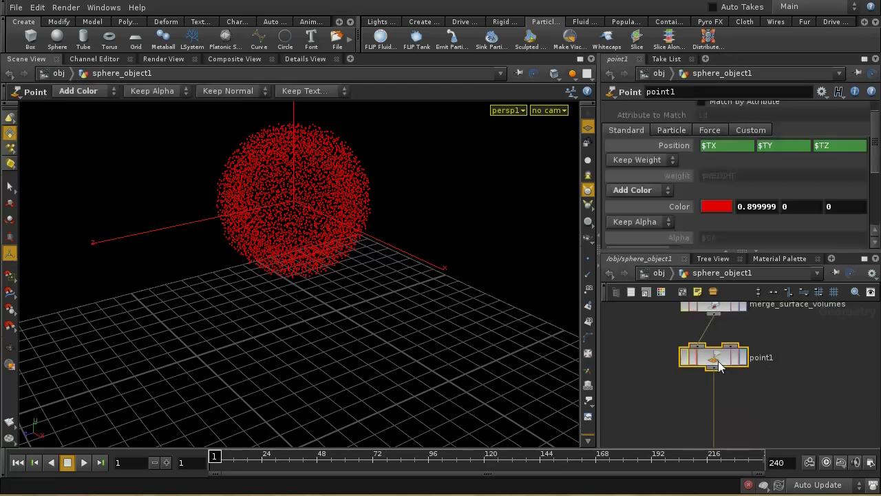
pyautogui.moveTo(719, 361); pyautogui.dragTo(718, 398)
# Step: On point1, add a velocity attribute, delete its expressions and set X velocity to 4
pyautogui.click(672, 130)
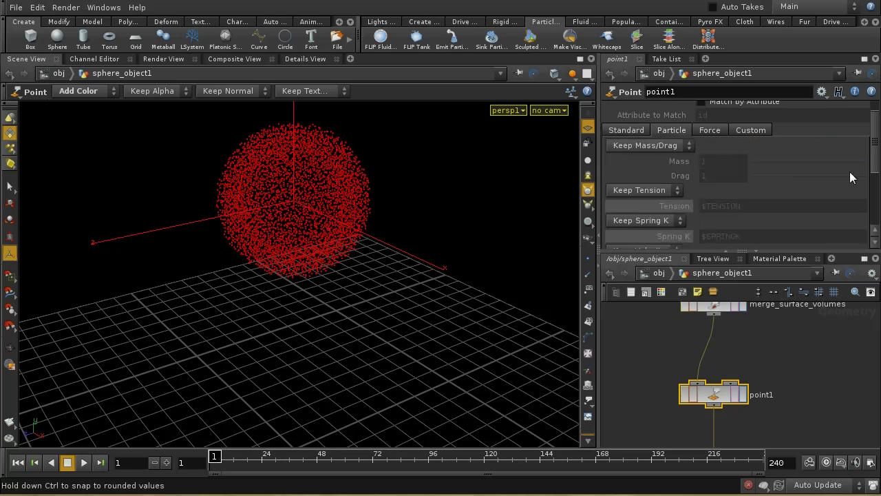
pyautogui.moveTo(872, 142); pyautogui.dragTo(873, 177)
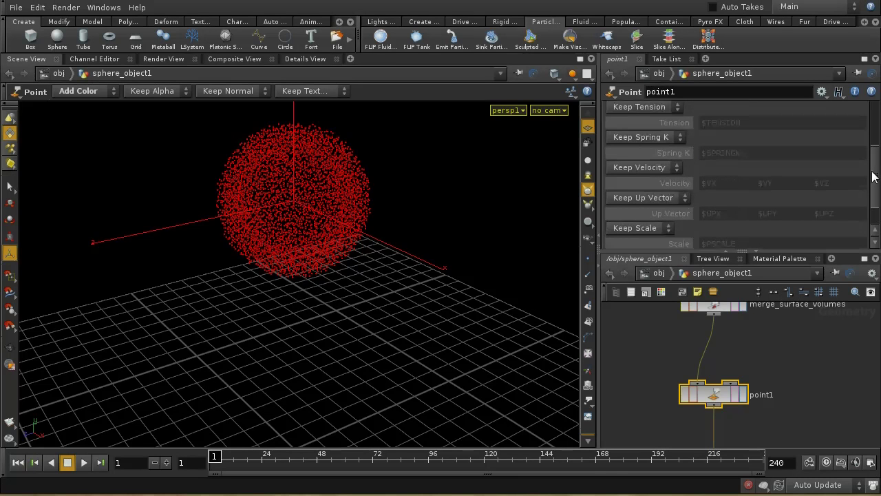
pyautogui.click(654, 171)
pyautogui.click(635, 193)
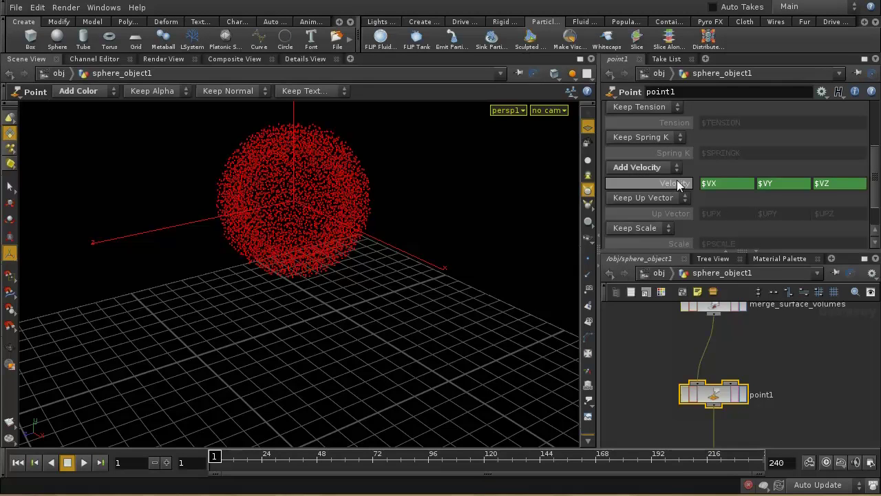
pyautogui.rightClick(677, 180)
pyautogui.click(698, 314)
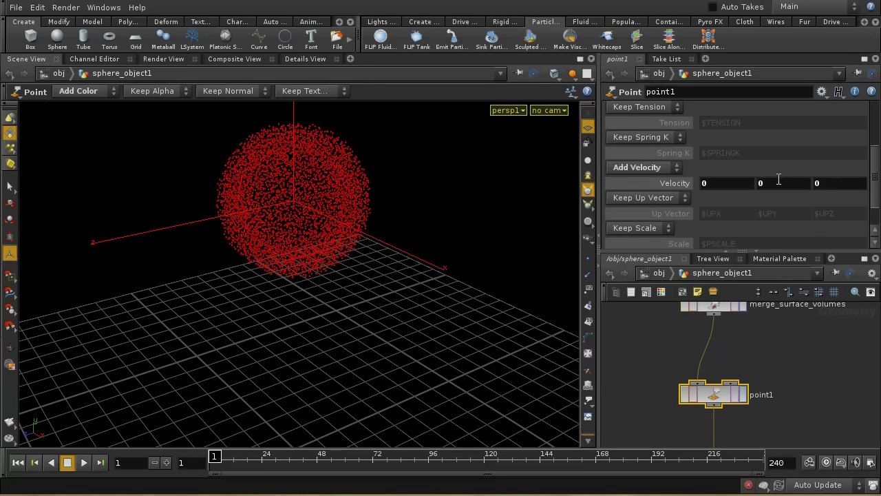
pyautogui.moveTo(719, 182); pyautogui.dragTo(754, 160, button='middle')
pyautogui.moveTo(819, 395); pyautogui.dragTo(818, 381, button='middle')
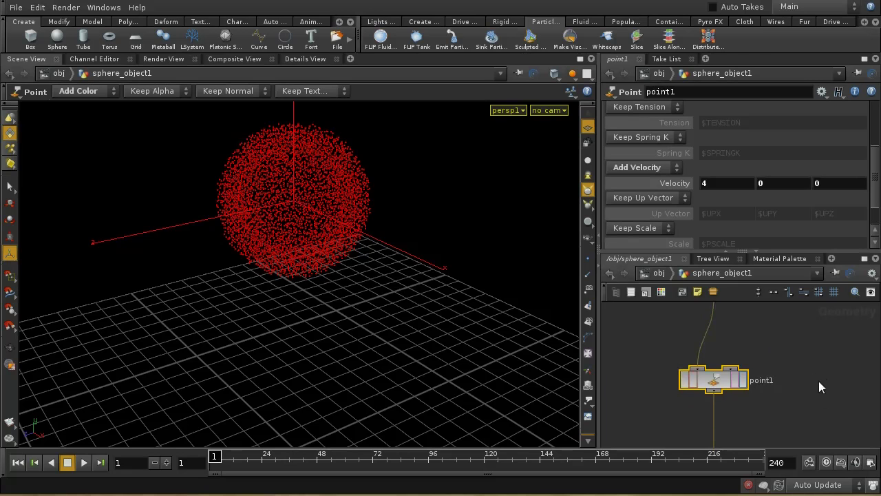
# Step: Confirm v[x] reads 4 in the Details View spreadsheet, then go up to /obj
pyautogui.click(315, 61)
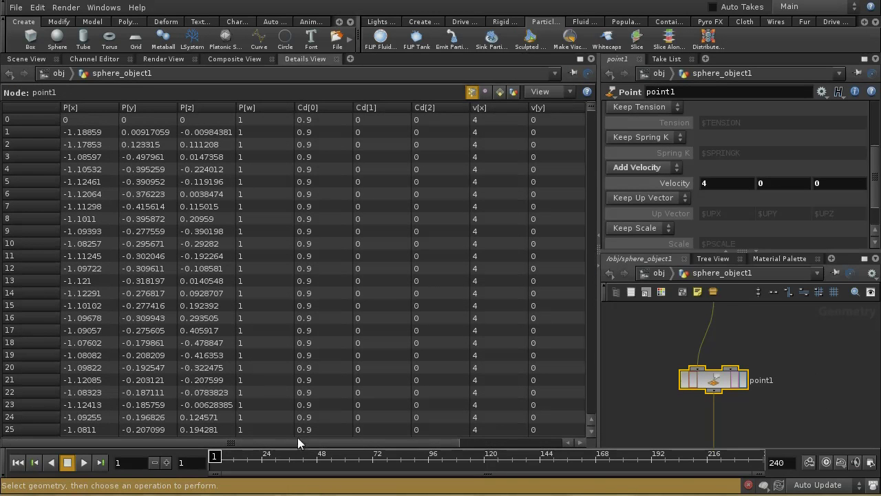
pyautogui.moveTo(298, 440); pyautogui.dragTo(484, 436)
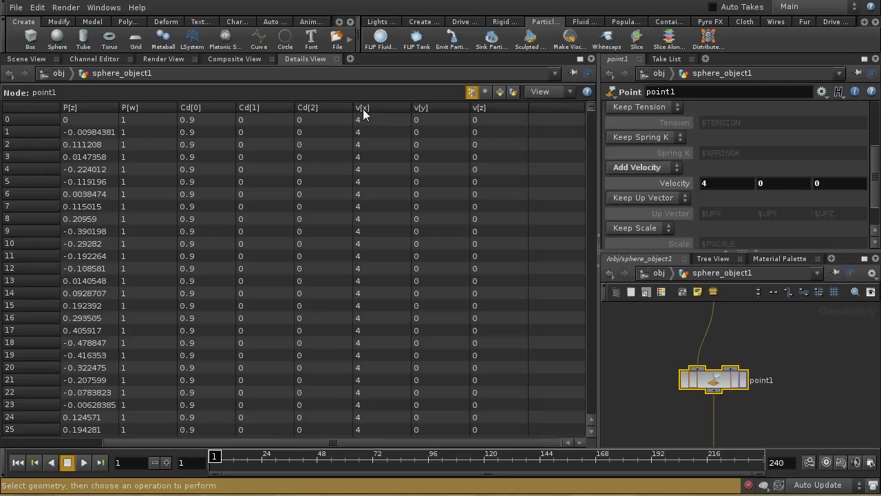
pyautogui.click(56, 443)
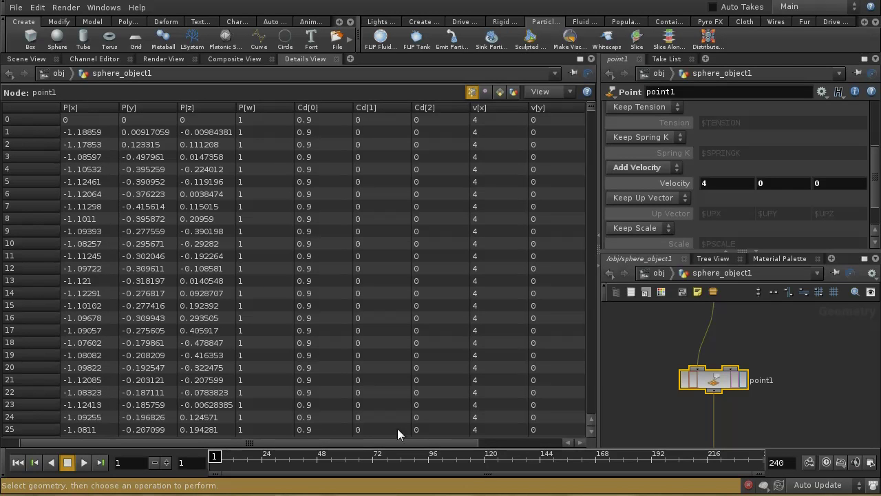
pyautogui.click(661, 273)
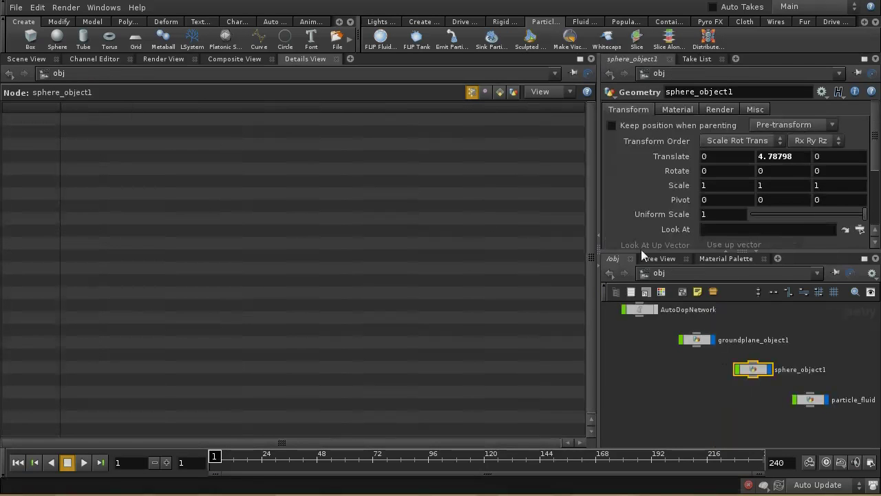
# Step: Preview the AutoDopNetwork FLIP sim to frame 24, rewind to frame 1, and return to /obj
pyautogui.click(28, 60)
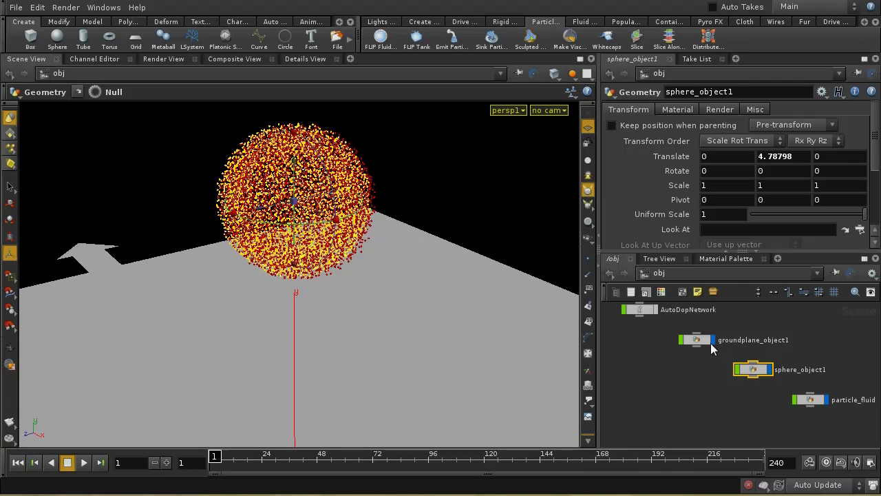
pyautogui.moveTo(674, 359); pyautogui.dragTo(699, 394, button='middle')
pyautogui.doubleClick(664, 346)
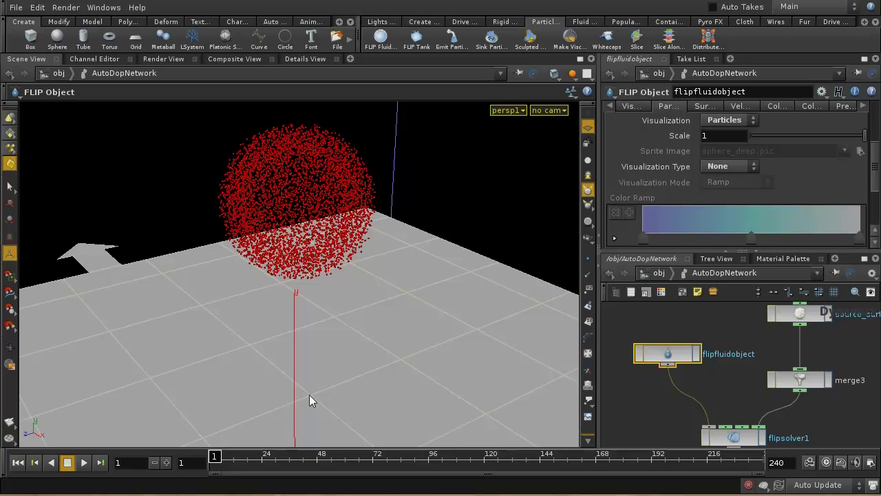
pyautogui.click(85, 463)
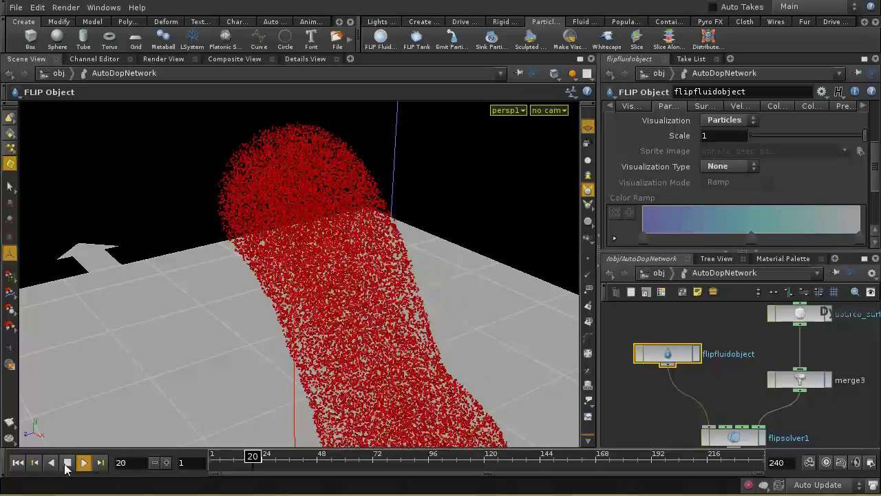
pyautogui.click(67, 465)
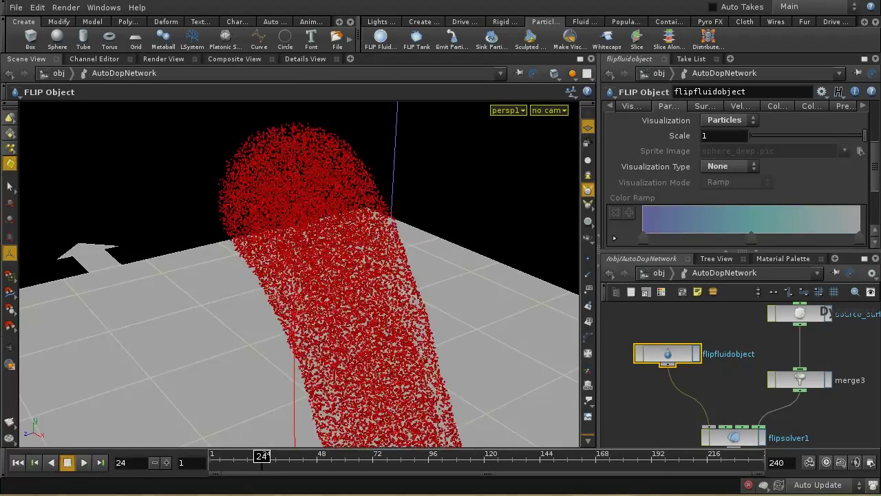
pyautogui.click(19, 464)
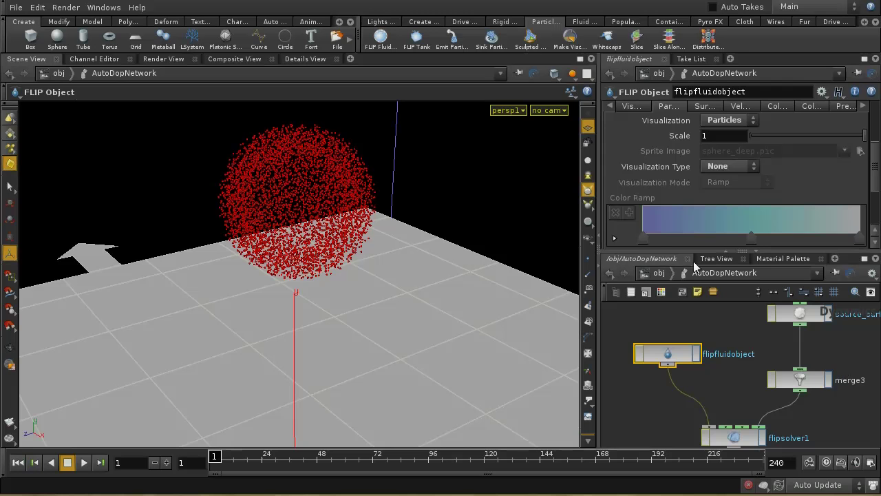
pyautogui.click(658, 273)
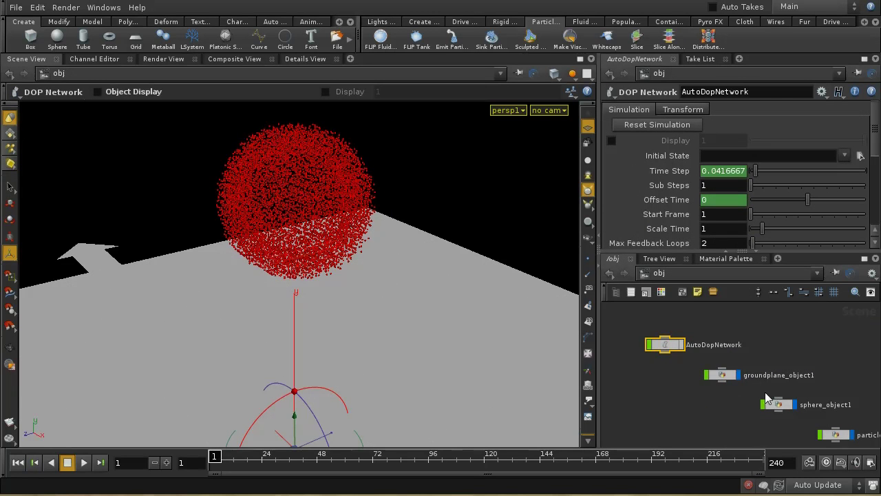
# Step: Inside sphere_object1, change point1's velocity handling to Keep Velocity
pyautogui.press('h')
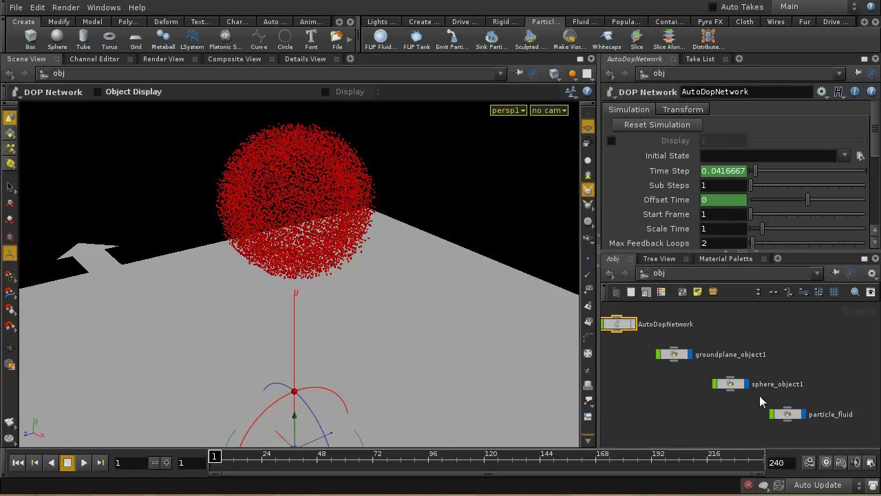
pyautogui.click(732, 385)
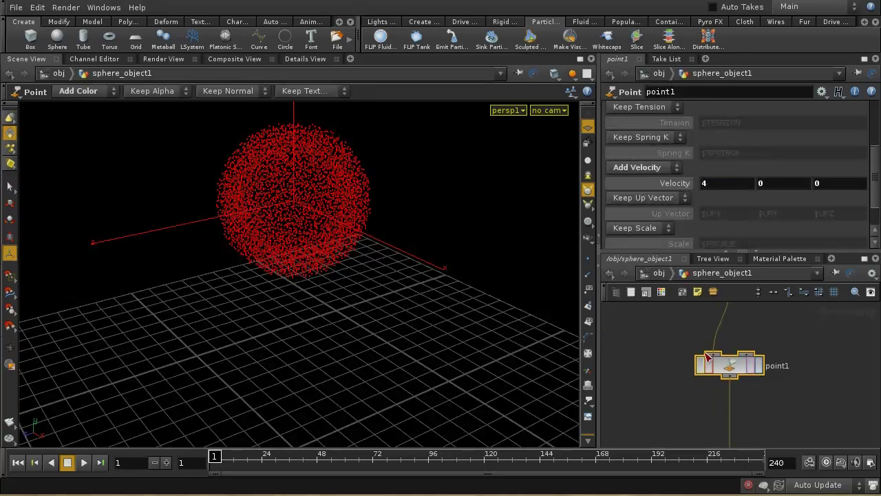
pyautogui.moveTo(716, 381); pyautogui.dragTo(732, 368)
pyautogui.click(659, 171)
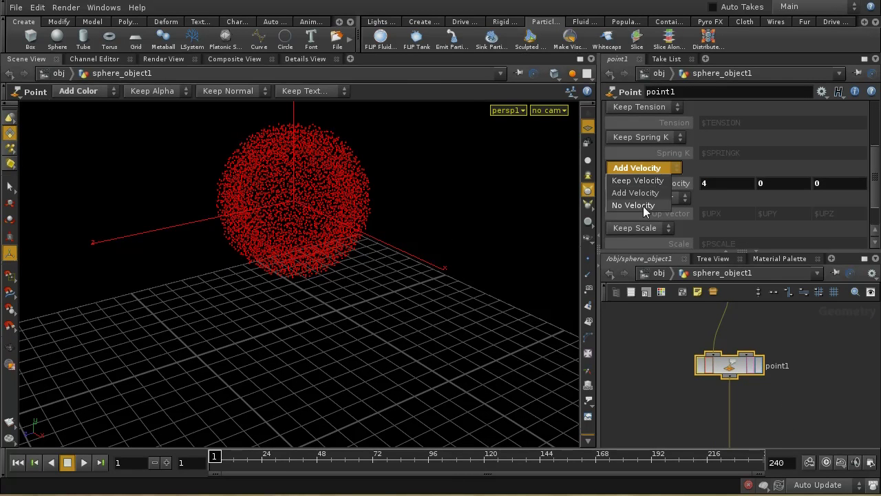
pyautogui.click(642, 179)
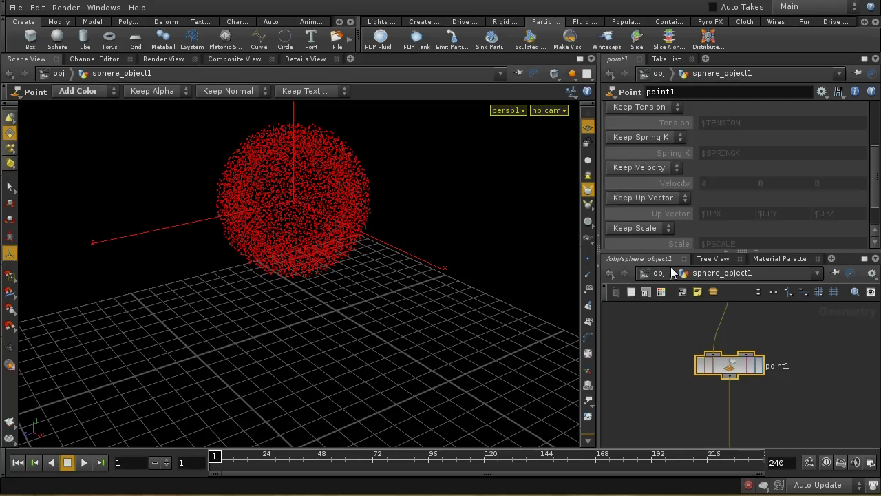
pyautogui.scroll(5, 773, 405)
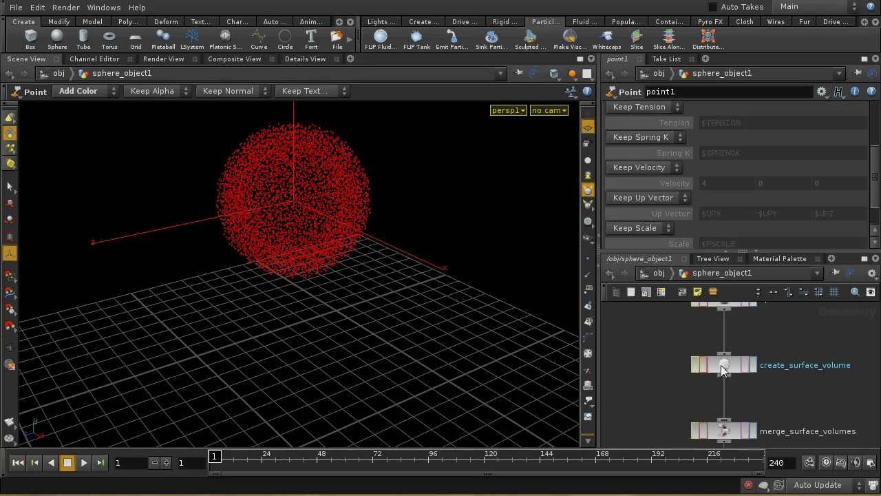
# Step: Enable Add Velocity on create_surface_volume's Velocity Volumes and set it to 3, 0, 0
pyautogui.click(722, 365)
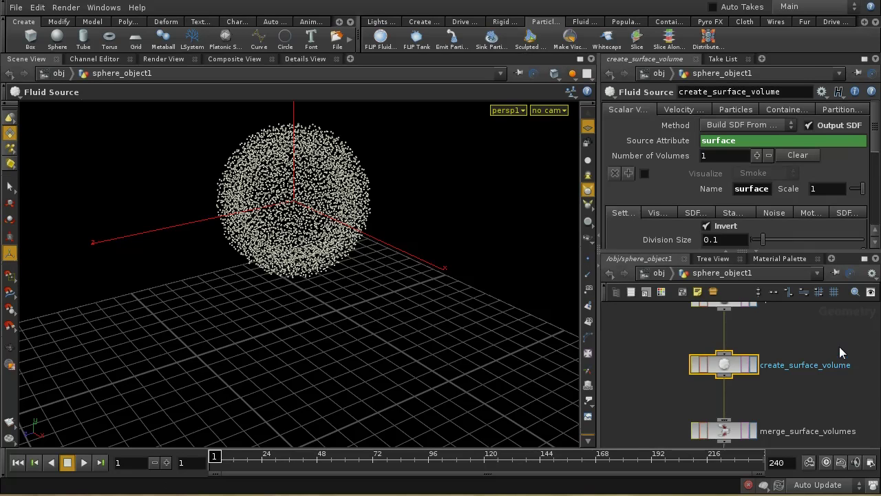
pyautogui.click(689, 110)
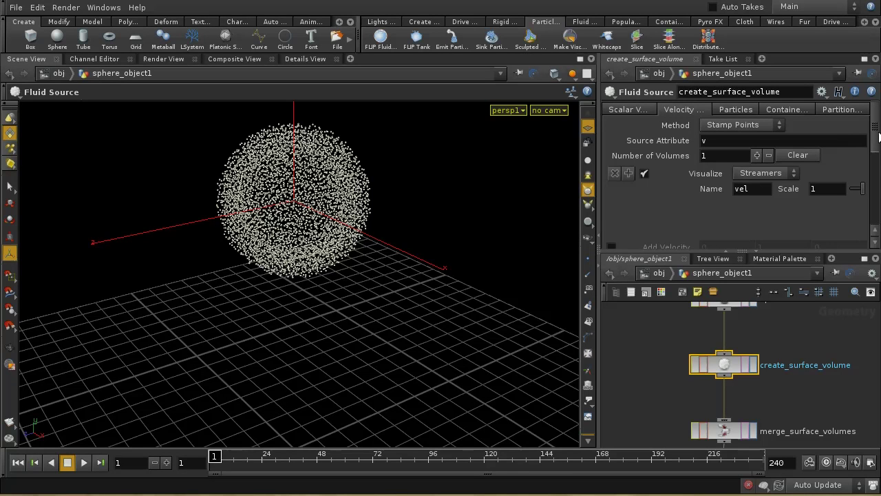
pyautogui.moveTo(878, 137); pyautogui.dragTo(879, 157)
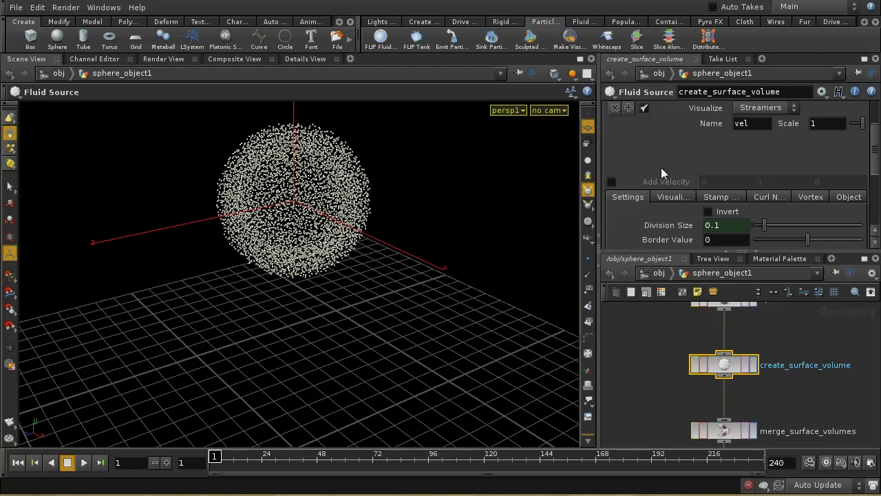
pyautogui.click(612, 182)
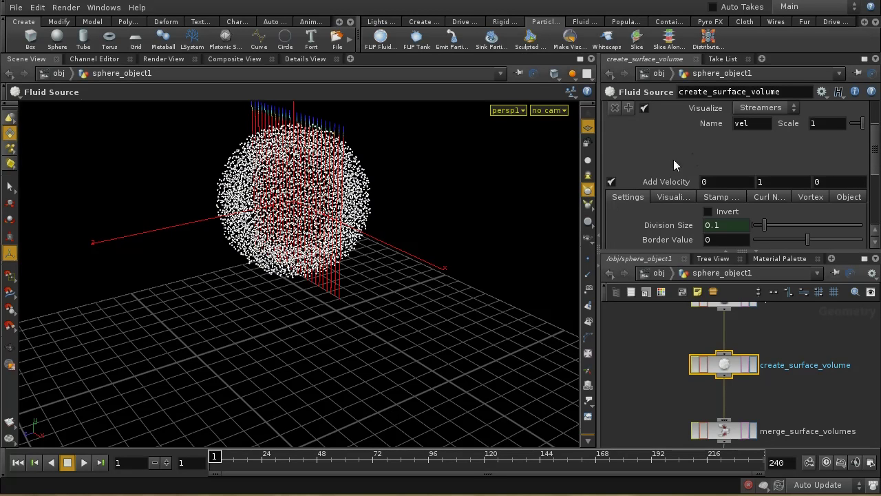
pyautogui.moveTo(768, 182); pyautogui.dragTo(705, 181)
pyautogui.write('0')
pyautogui.click(705, 181)
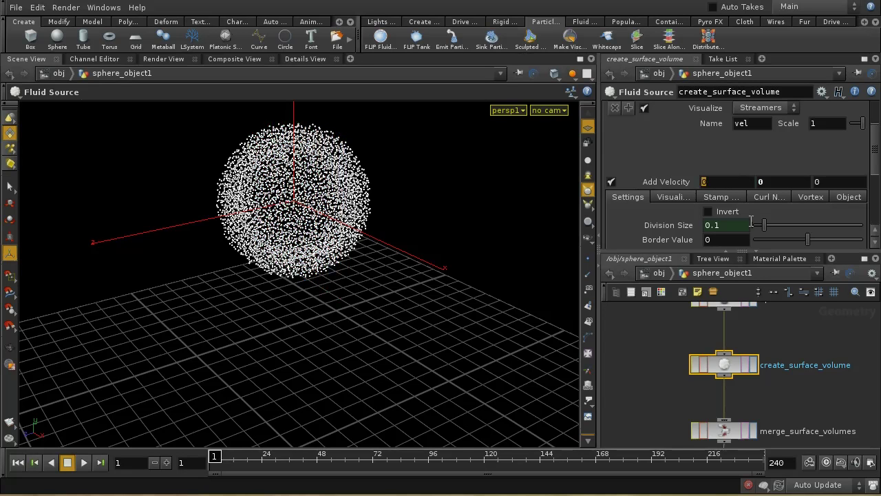
pyautogui.write('1')
pyautogui.write('3')
pyautogui.press('Return')
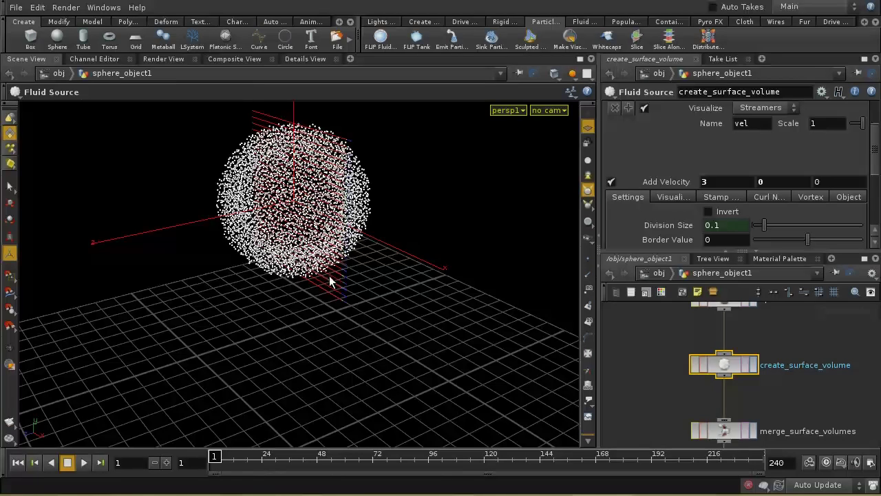
# Step: Orbit the viewport to check the velocity streamers, then view the geometry spreadsheet
pyautogui.moveTo(329, 273); pyautogui.dragTo(416, 196)
pyautogui.moveTo(450, 299); pyautogui.dragTo(379, 317)
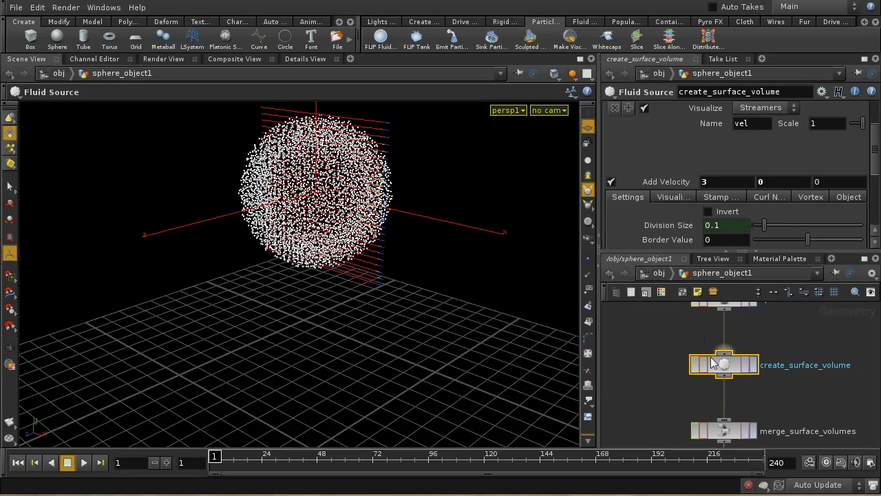
pyautogui.click(319, 58)
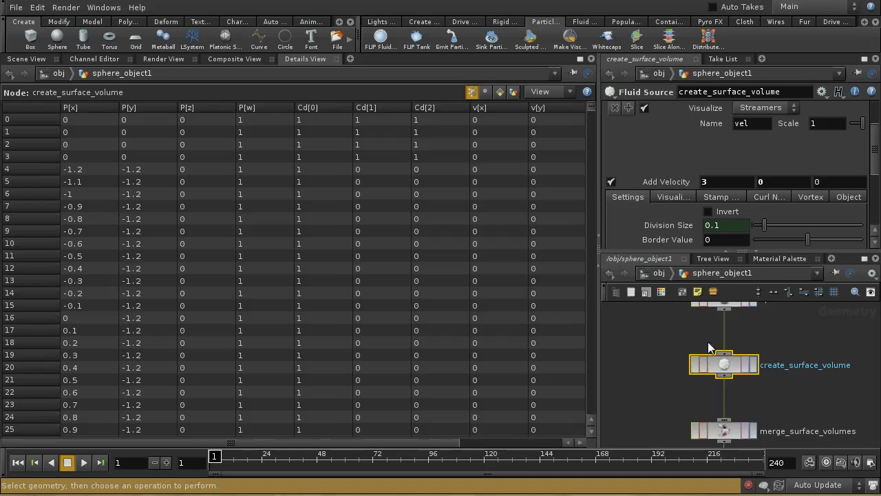
# Step: Sort create_surface_volume's point table by v[x] descending and scroll through the rows
pyautogui.moveTo(452, 440); pyautogui.dragTo(550, 434)
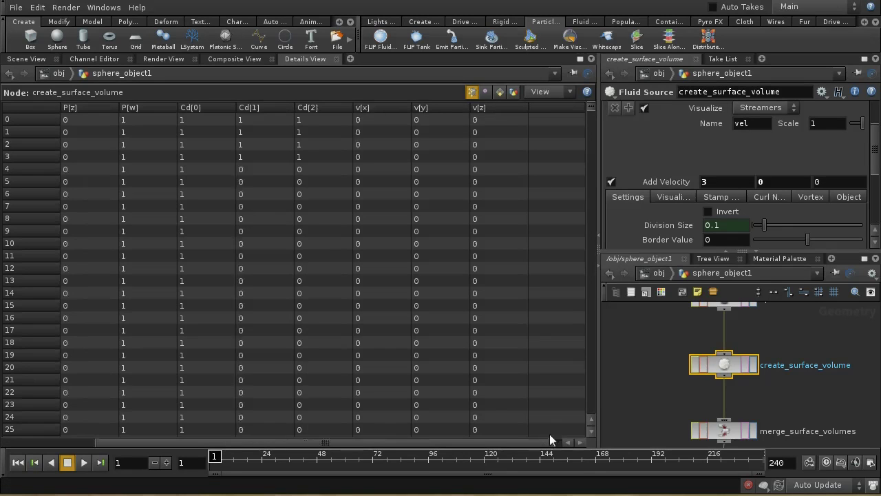
pyautogui.click(366, 108)
pyautogui.click(367, 108)
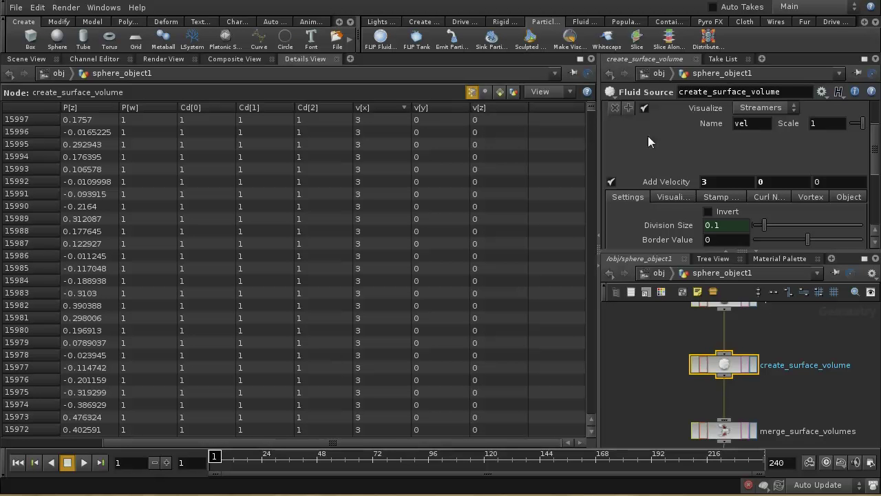
pyautogui.moveTo(591, 110); pyautogui.dragTo(598, 252)
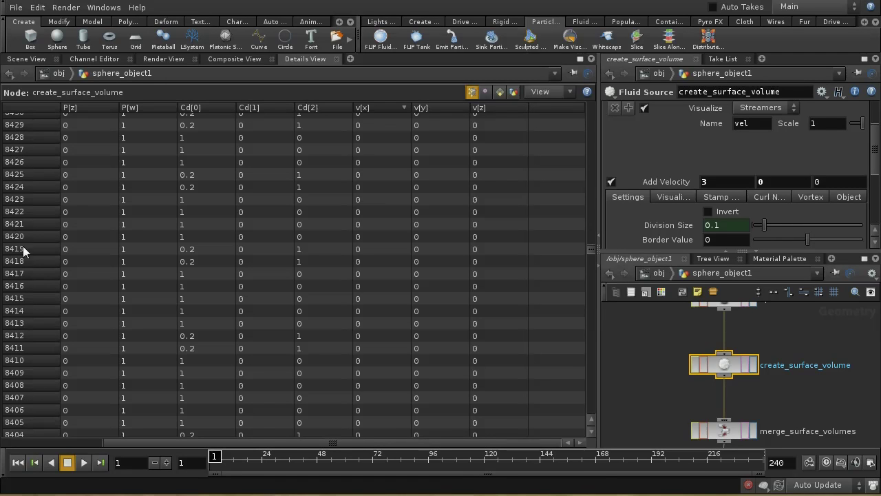
# Step: Add a Blast node branching off create_surface_volume
pyautogui.press('h')
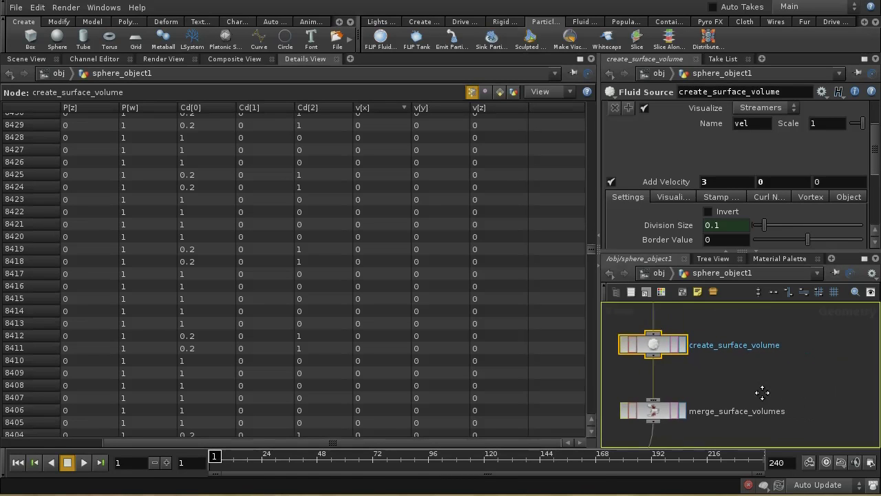
pyautogui.press('Tab')
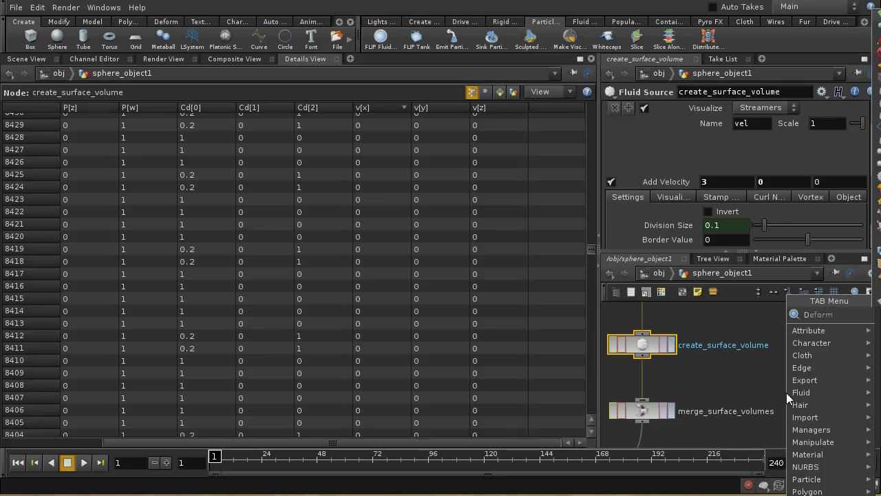
pyautogui.press('Escape')
pyautogui.click(787, 391)
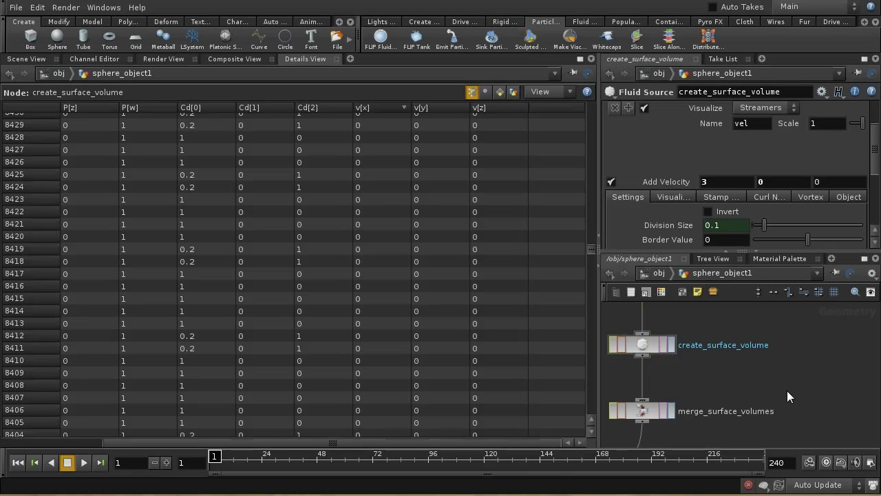
pyautogui.press('Tab')
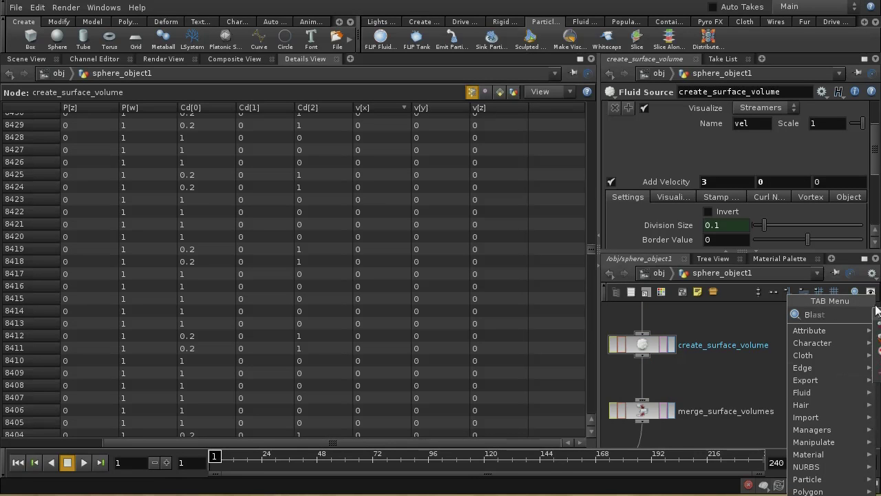
pyautogui.press('Return')
pyautogui.click(793, 376)
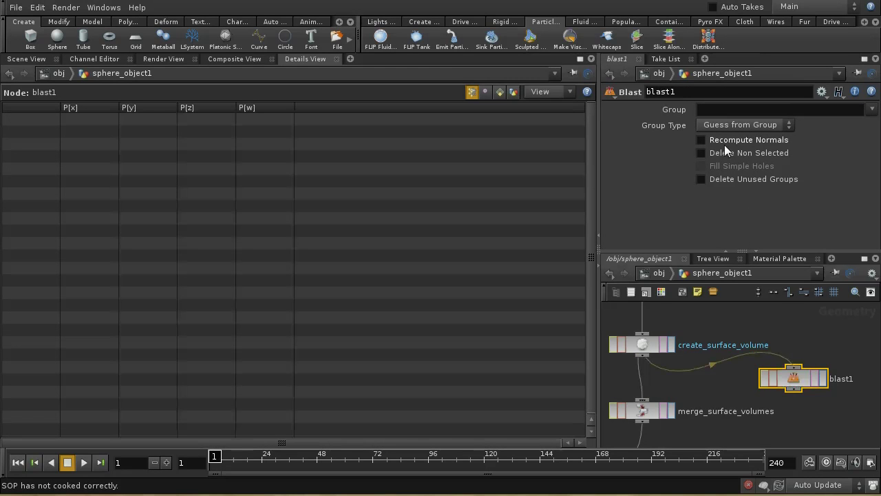
pyautogui.click(721, 112)
pyautogui.write('@namer')
pyautogui.write('partic')
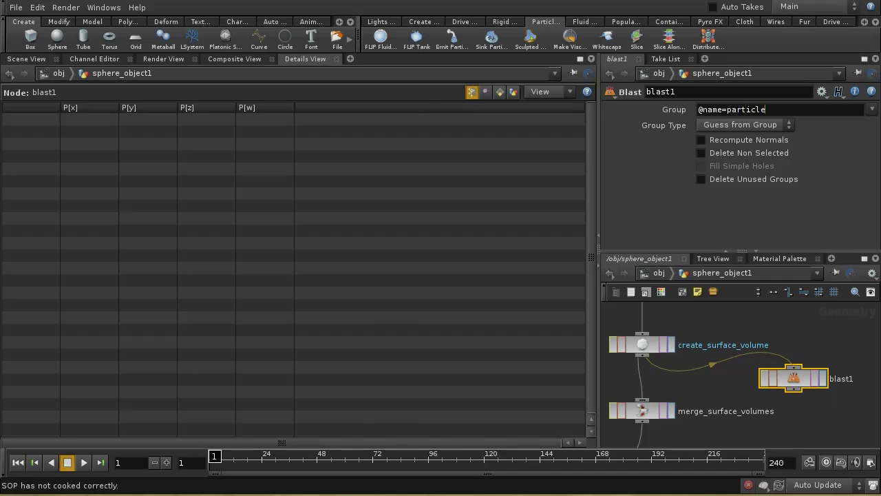
pyautogui.write('le')
pyautogui.press('Return')
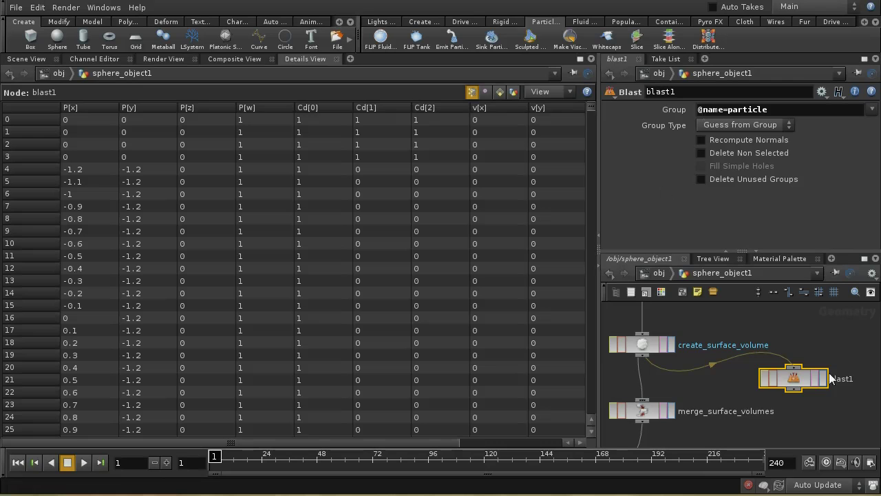
pyautogui.moveTo(795, 395); pyautogui.dragTo(797, 397)
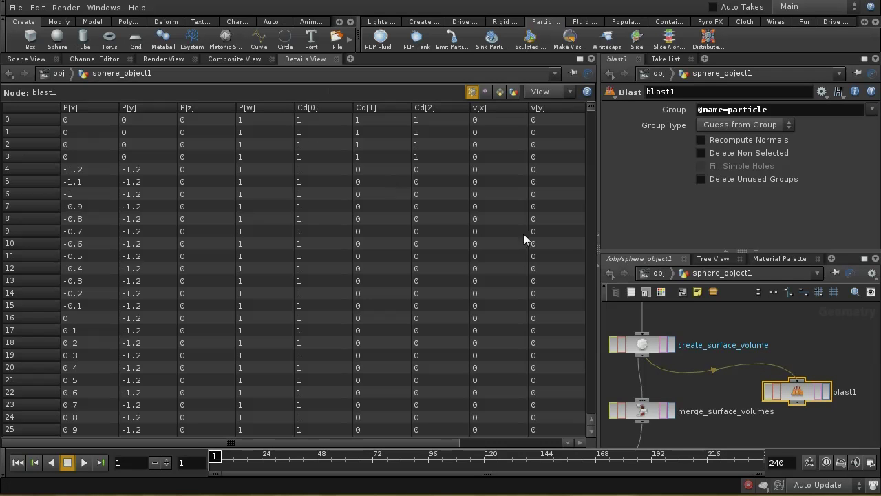
pyautogui.click(642, 345)
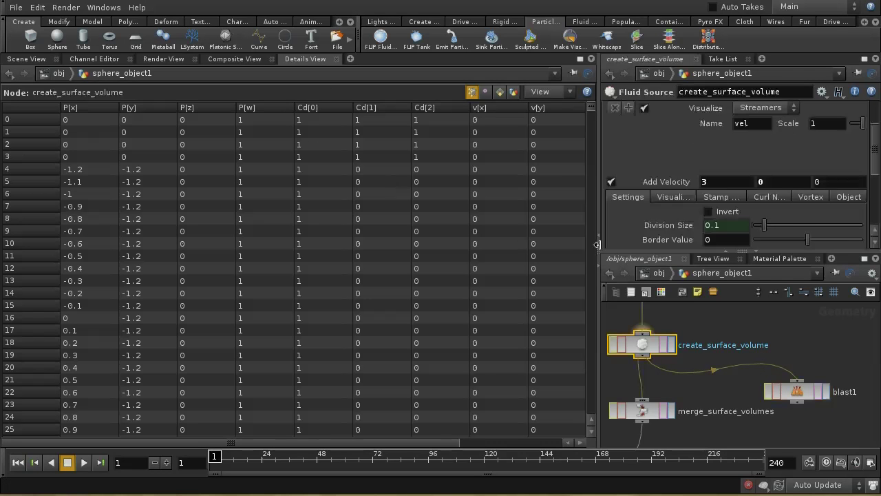
pyautogui.click(502, 92)
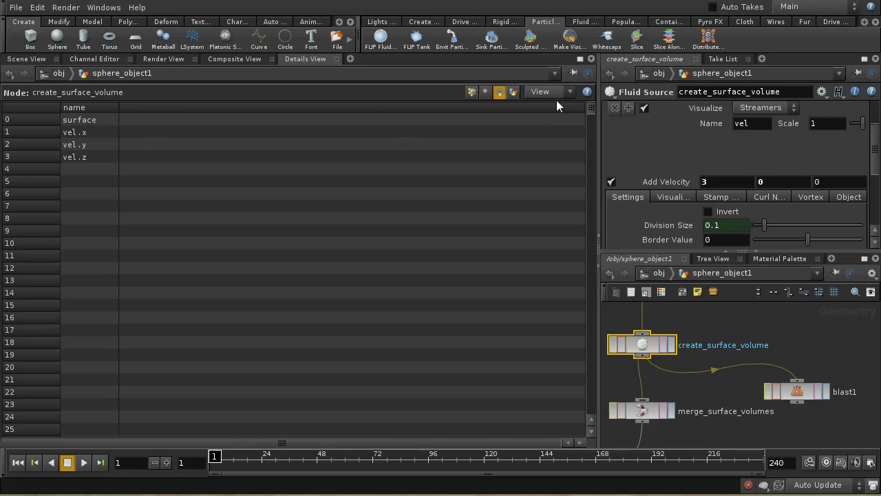
pyautogui.moveTo(594, 113); pyautogui.dragTo(622, 415)
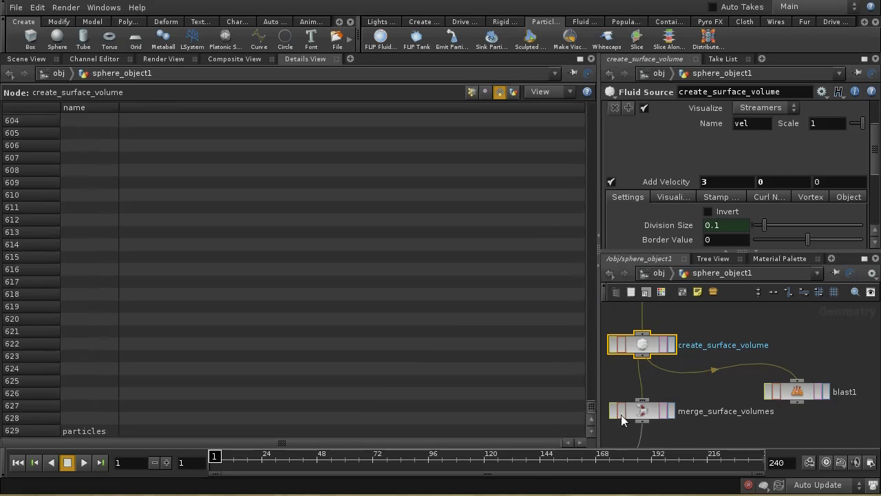
pyautogui.click(826, 393)
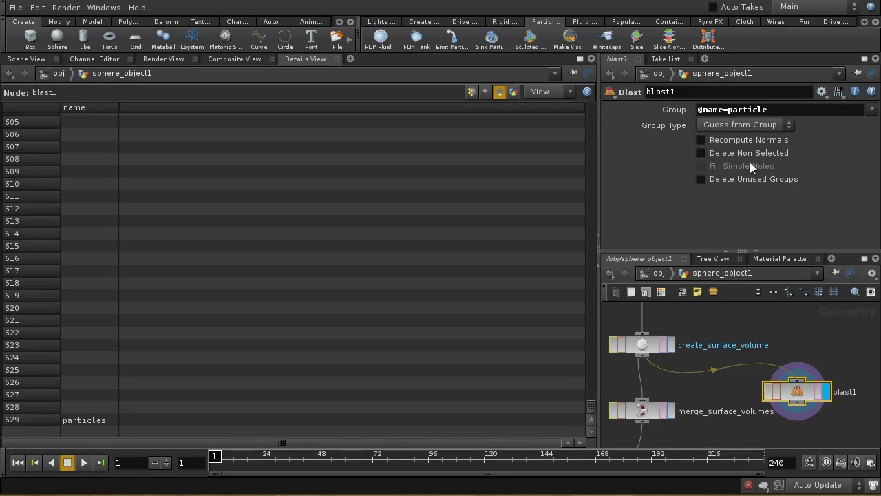
pyautogui.click(702, 152)
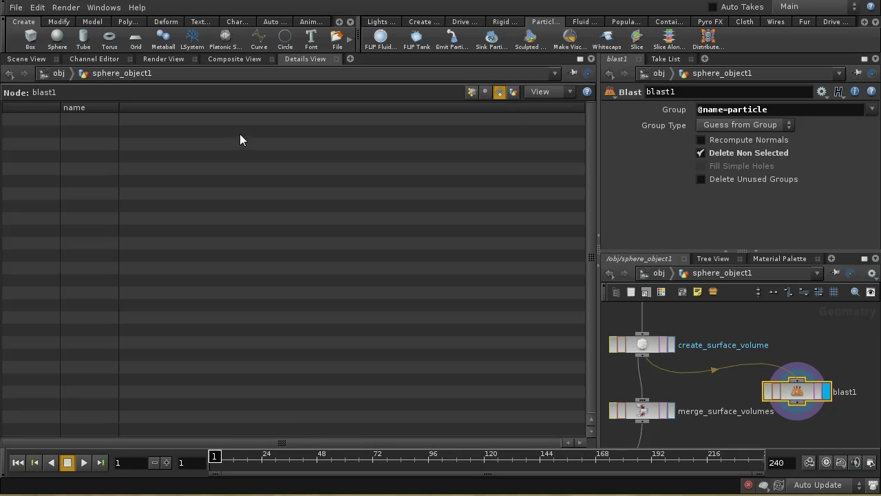
pyautogui.click(471, 92)
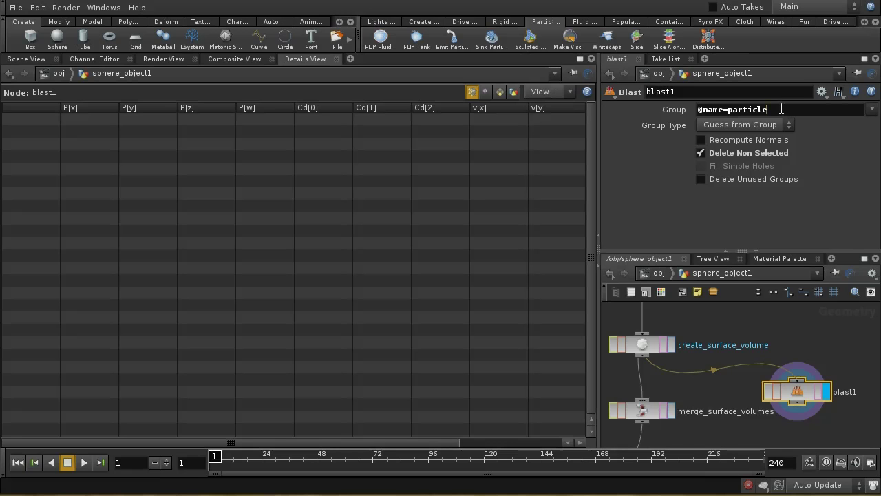
pyautogui.write('s')
pyautogui.press('Return')
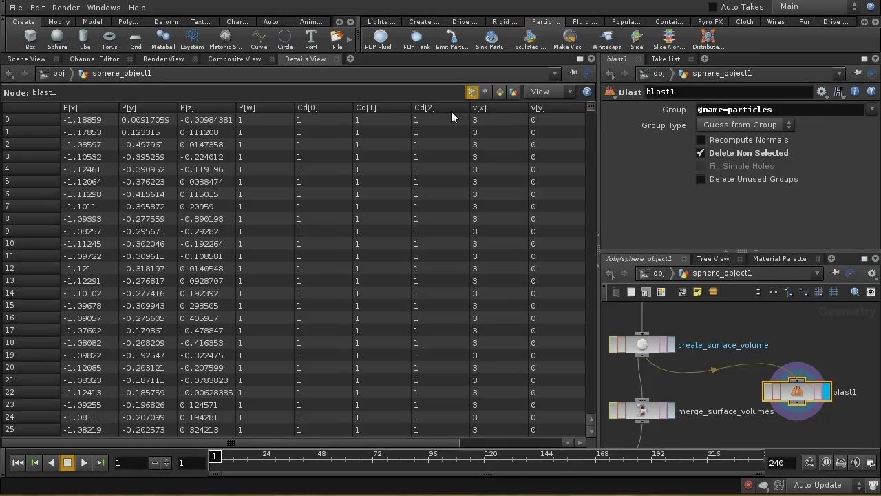
# Step: Compare blast1's and create_surface_volume's geometry info, then return to the 3D viewport
pyautogui.middleClick(807, 394)
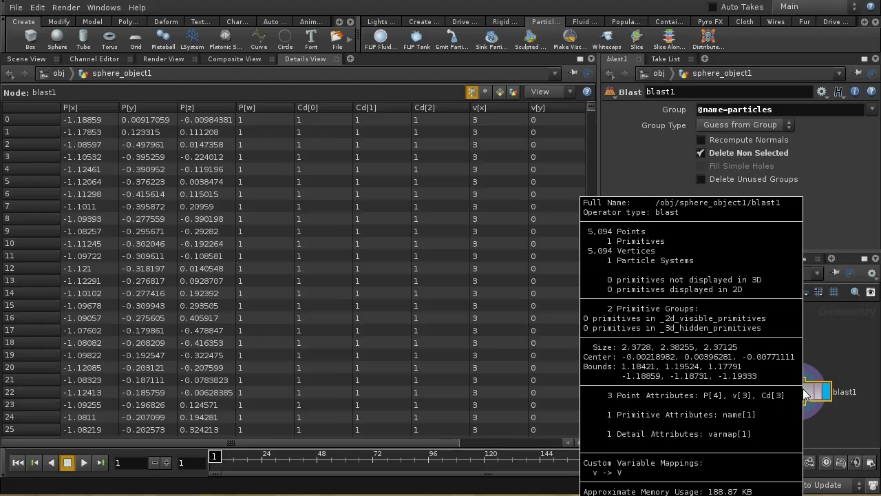
pyautogui.middleClick(642, 344)
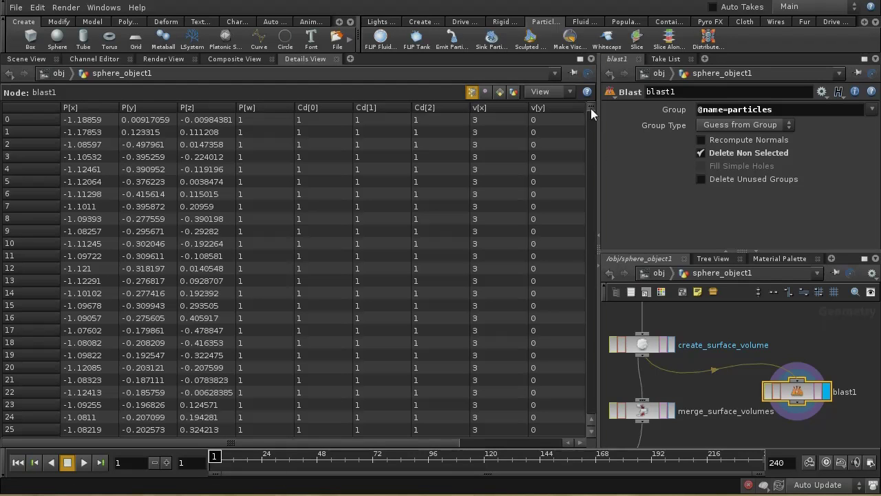
pyautogui.scroll(-6, 591, 109)
pyautogui.scroll(6, 591, 109)
pyautogui.click(647, 347)
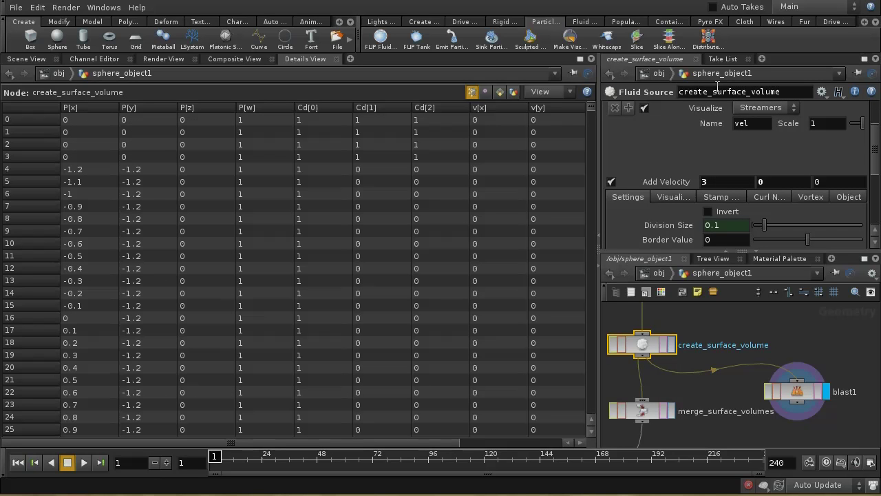
pyautogui.scroll(4, 876, 153)
pyautogui.scroll(-4, 876, 153)
pyautogui.click(36, 59)
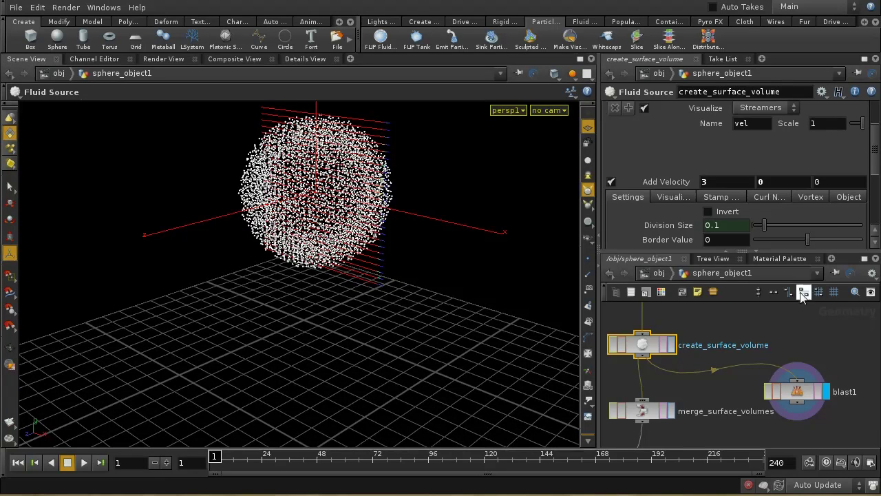
# Step: Replay the AutoDopNetwork FLIP sim to frame 19, rewind to frame 1, and return to /obj
pyautogui.click(673, 274)
pyautogui.click(657, 276)
pyautogui.click(657, 276)
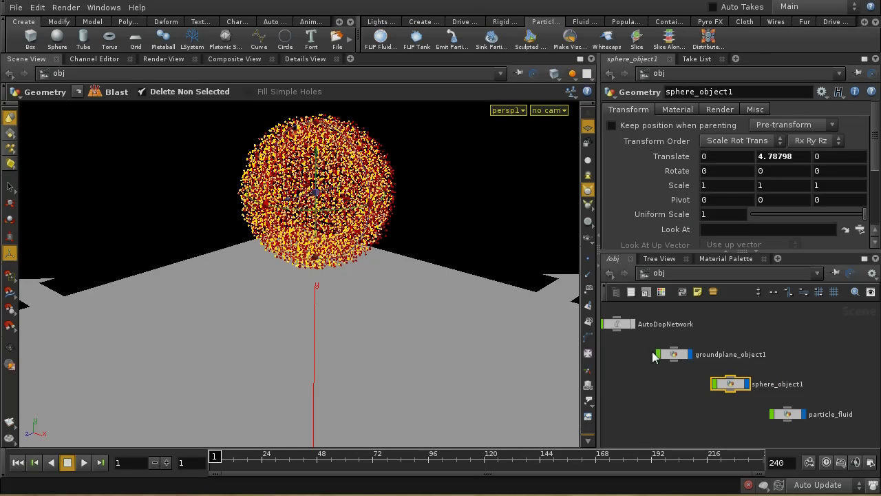
pyautogui.doubleClick(616, 321)
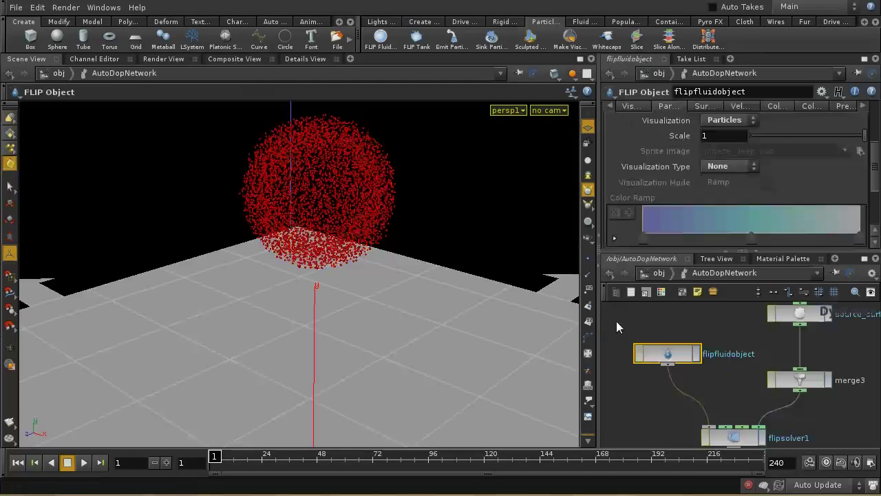
pyautogui.click(83, 462)
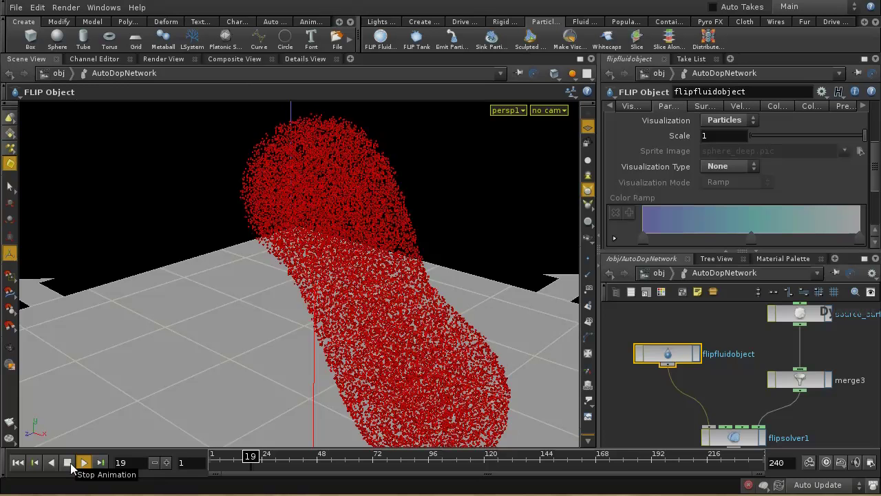
pyautogui.click(68, 463)
pyautogui.click(19, 463)
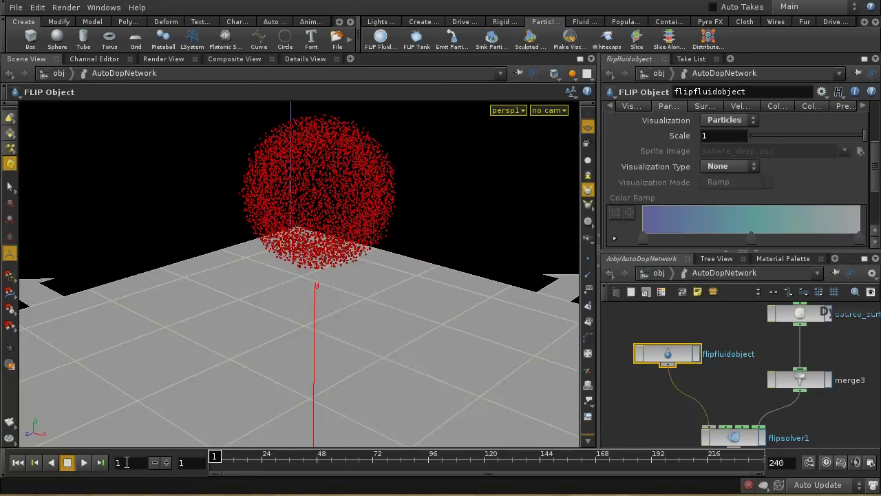
pyautogui.click(651, 273)
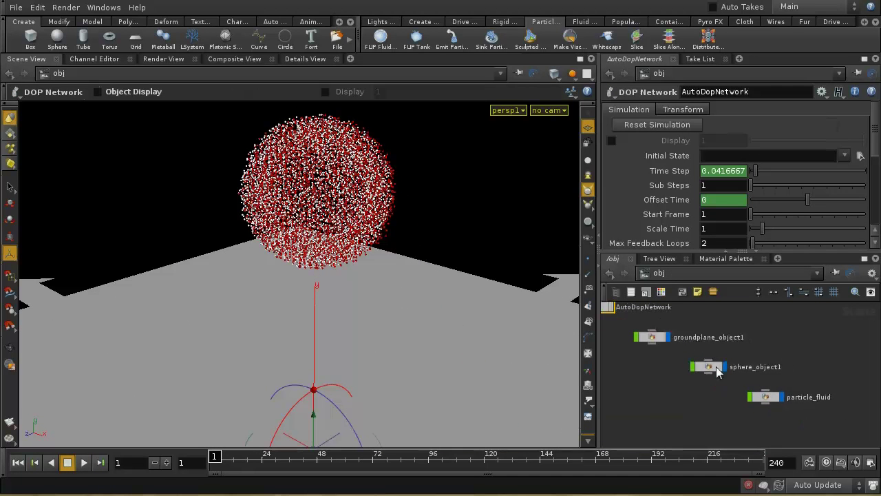
# Step: Enable Add Curl Noise on create_surface_volume with Scale 3.3 and Swirl Size 0.5
pyautogui.doubleClick(723, 372)
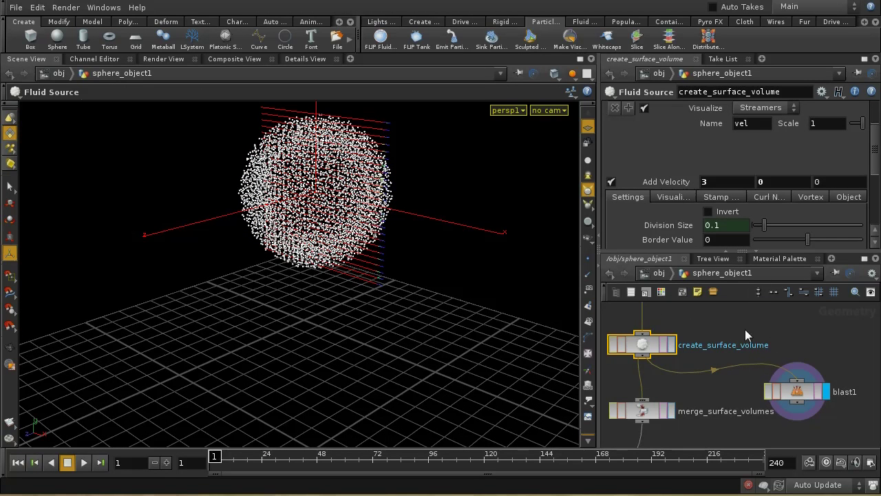
pyautogui.moveTo(748, 334); pyautogui.dragTo(779, 354, button='middle')
pyautogui.click(764, 197)
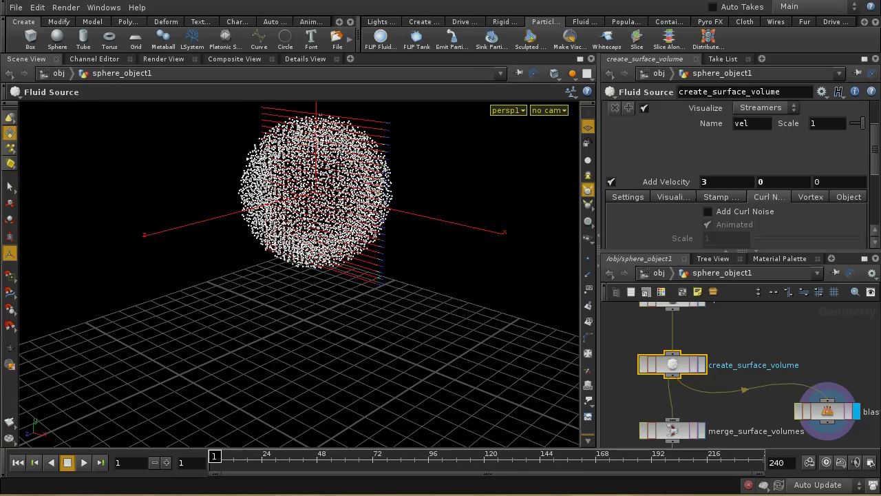
pyautogui.click(708, 211)
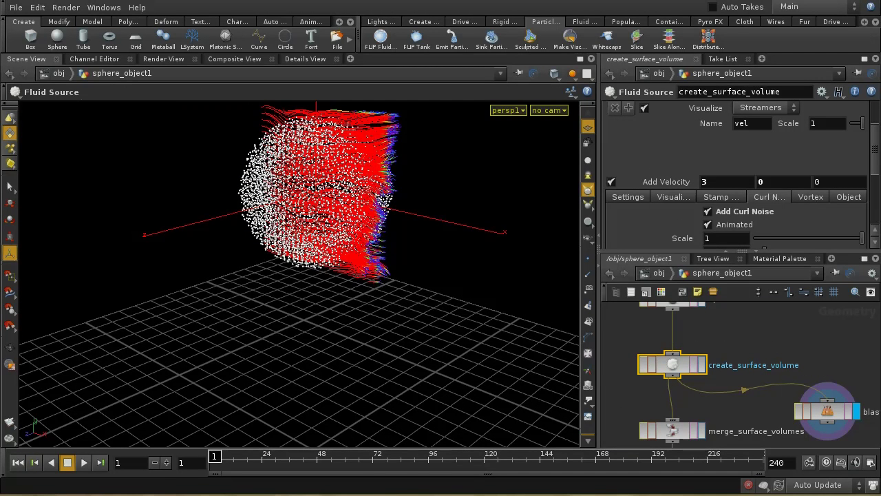
pyautogui.moveTo(878, 164); pyautogui.dragTo(879, 196)
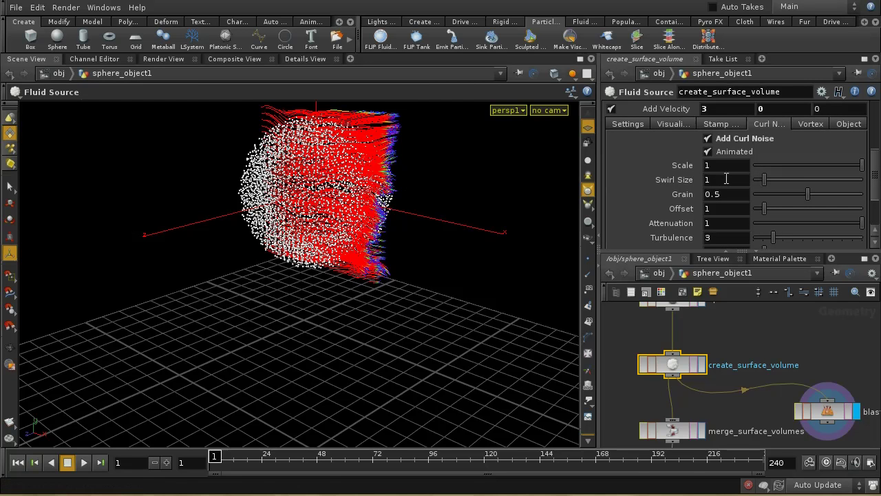
pyautogui.moveTo(723, 180); pyautogui.dragTo(873, 165, button='middle')
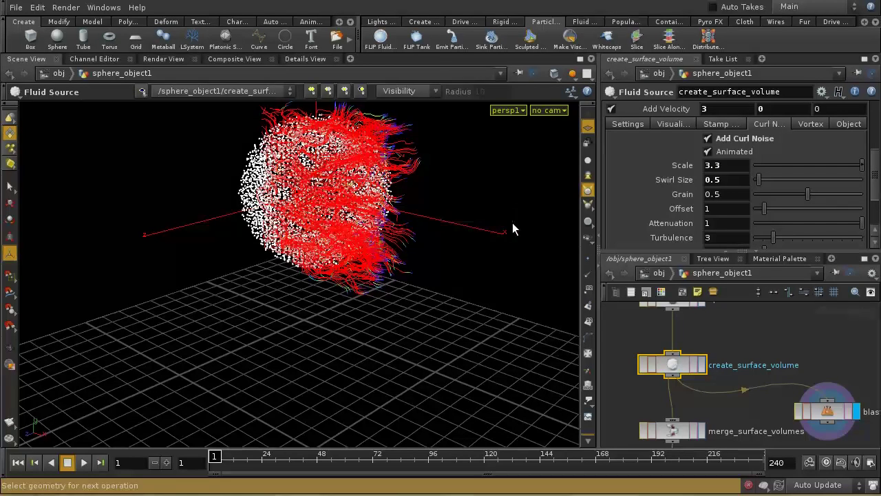
pyautogui.press('Escape')
pyautogui.moveTo(457, 181); pyautogui.dragTo(514, 179)
pyautogui.press('Return')
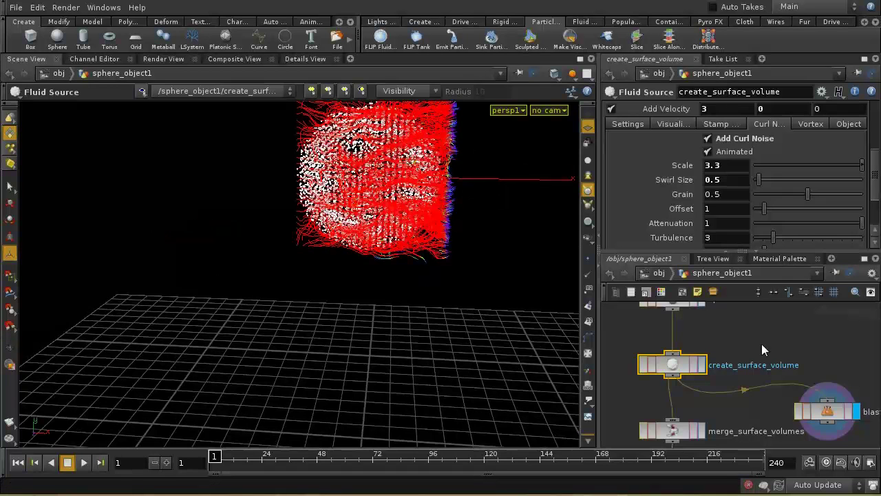
pyautogui.click(658, 275)
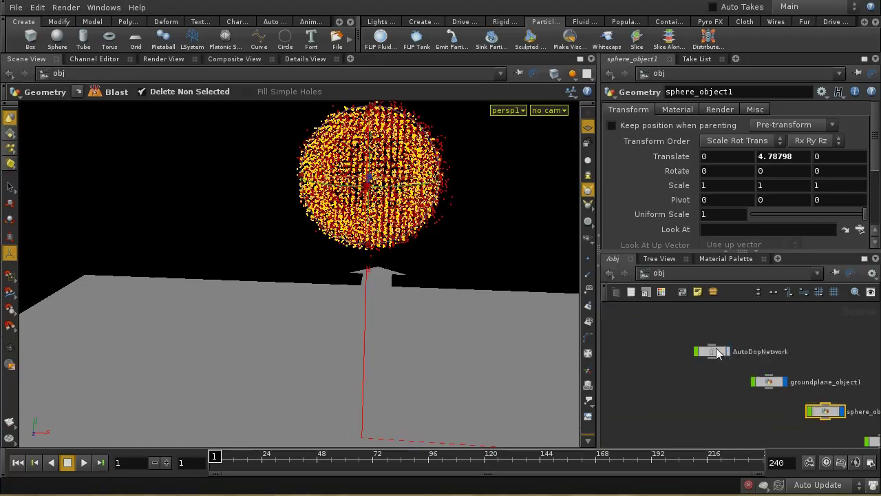
# Step: Play the sim to frame 26, orbit around the curving stream, and rewind to frame 1
pyautogui.click(83, 462)
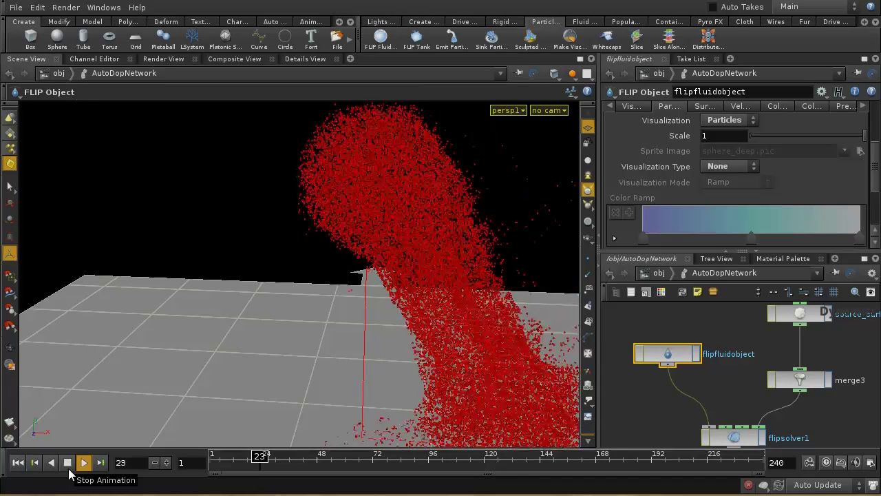
pyautogui.press('Escape')
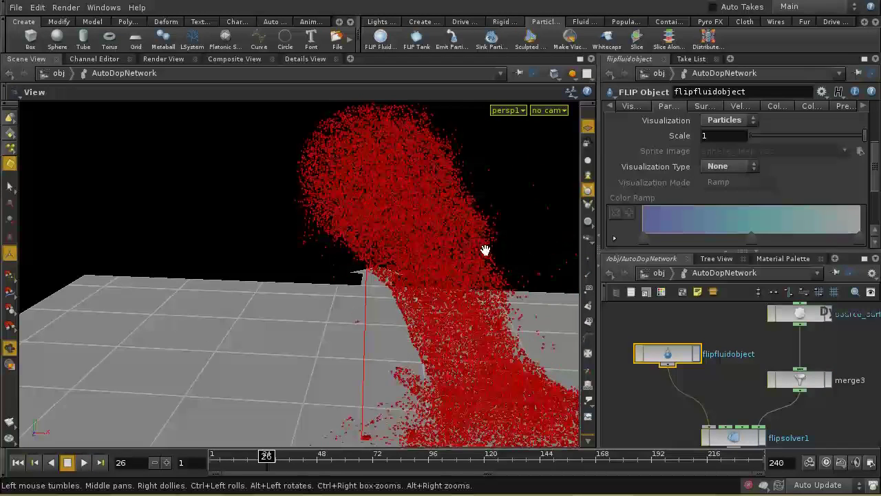
pyautogui.moveTo(485, 250); pyautogui.dragTo(309, 262)
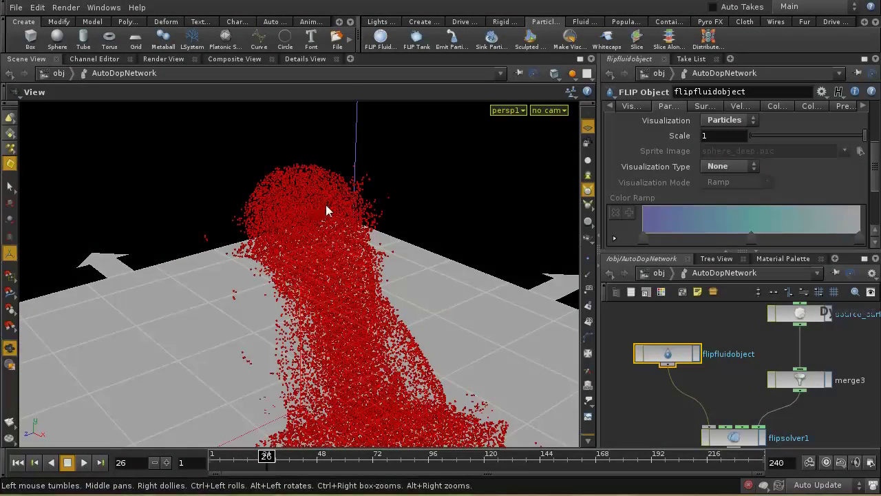
pyautogui.moveTo(238, 189); pyautogui.dragTo(305, 163)
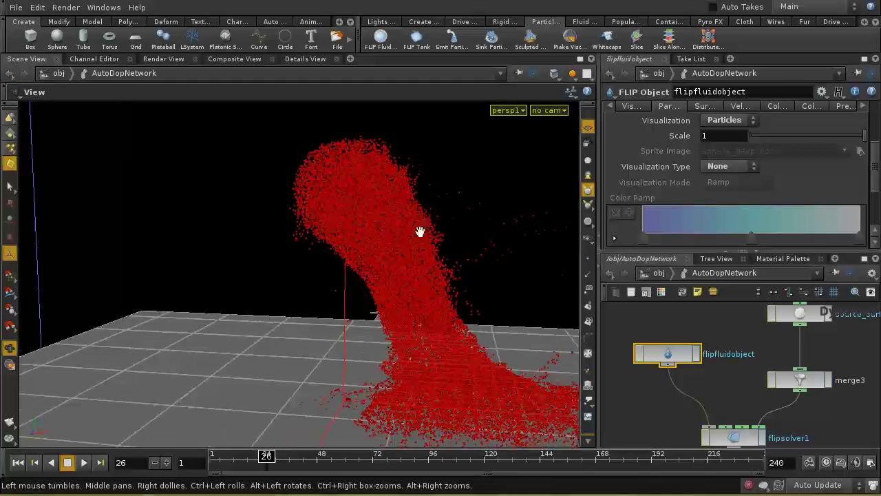
pyautogui.moveTo(419, 230); pyautogui.dragTo(349, 212)
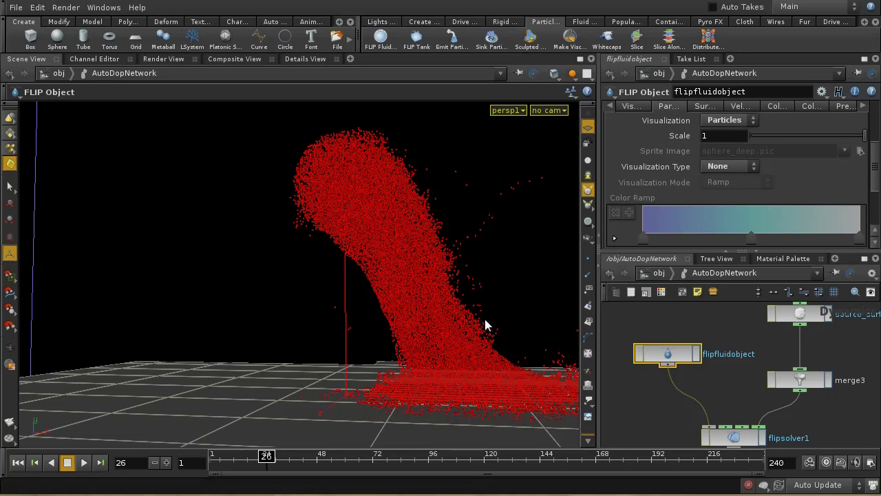
pyautogui.click(17, 465)
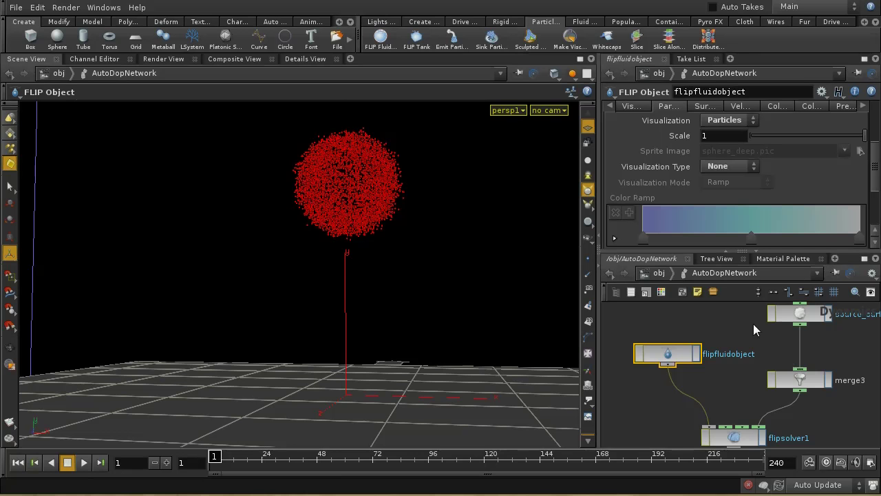
# Step: Rotate sphere_object1 about 65.36 degrees around Z at /obj
pyautogui.click(659, 274)
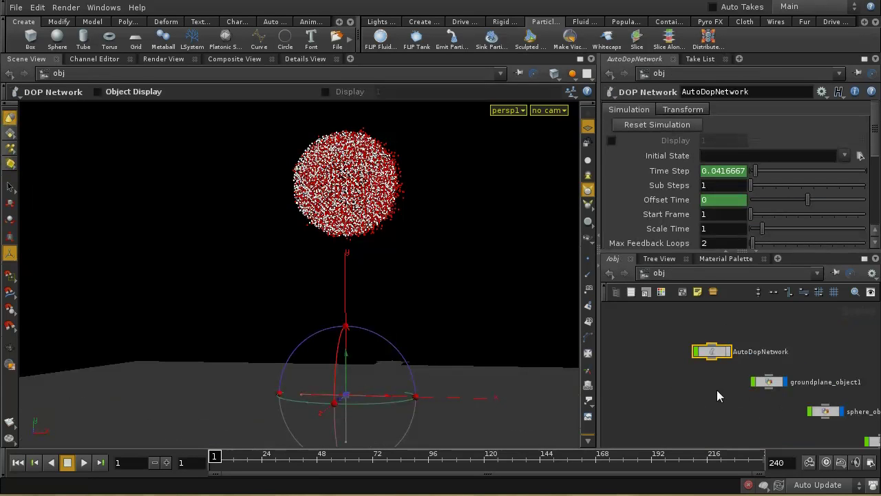
pyautogui.moveTo(762, 417); pyautogui.dragTo(632, 388, button='middle')
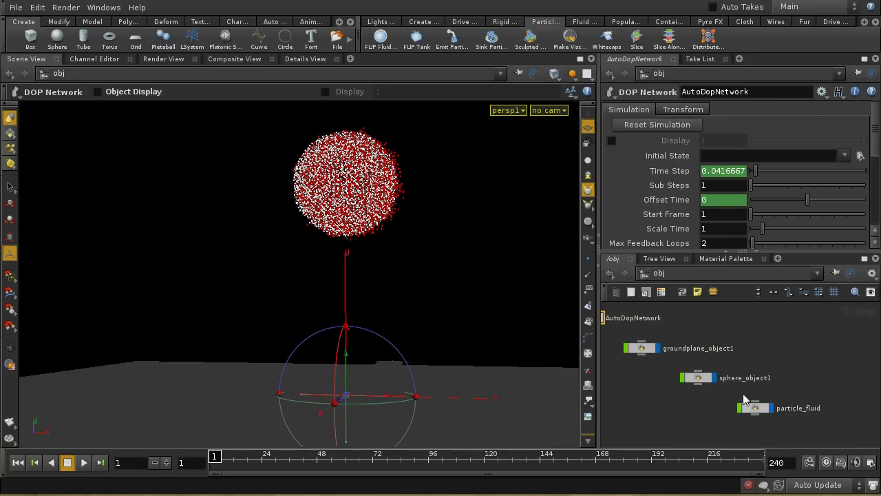
pyautogui.click(700, 380)
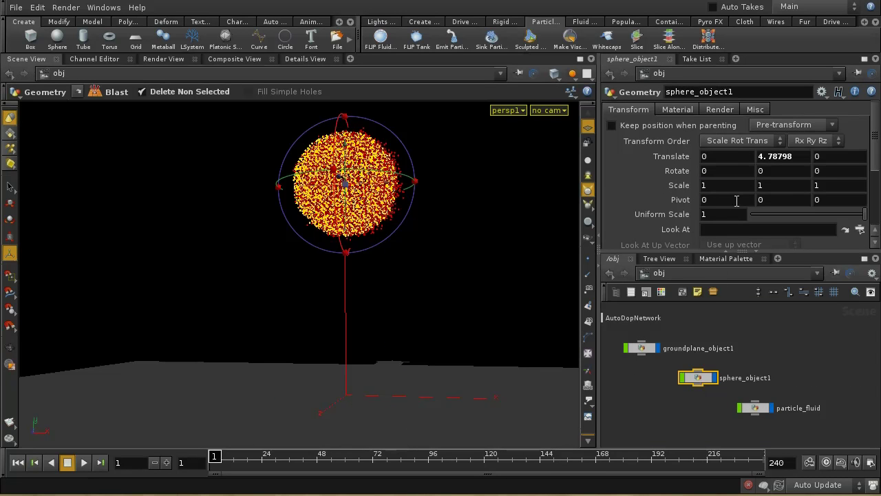
pyautogui.press('r')
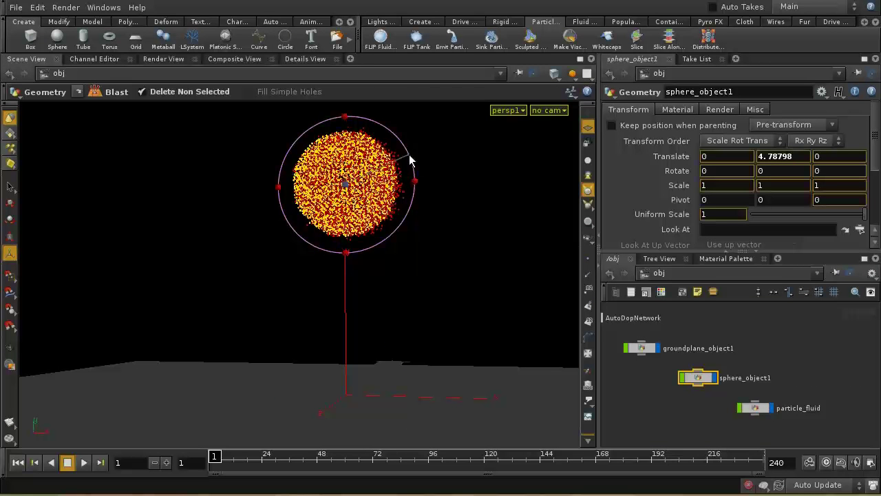
pyautogui.moveTo(409, 158); pyautogui.dragTo(347, 101)
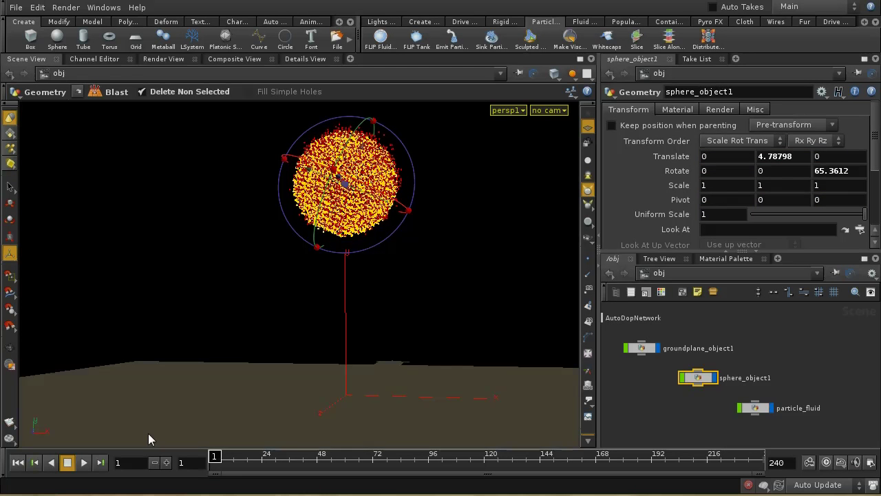
# Step: Run the AutoDopNetwork FLIP sim to about frame 42, then reselect sphere_object1 at /obj
pyautogui.press('h')
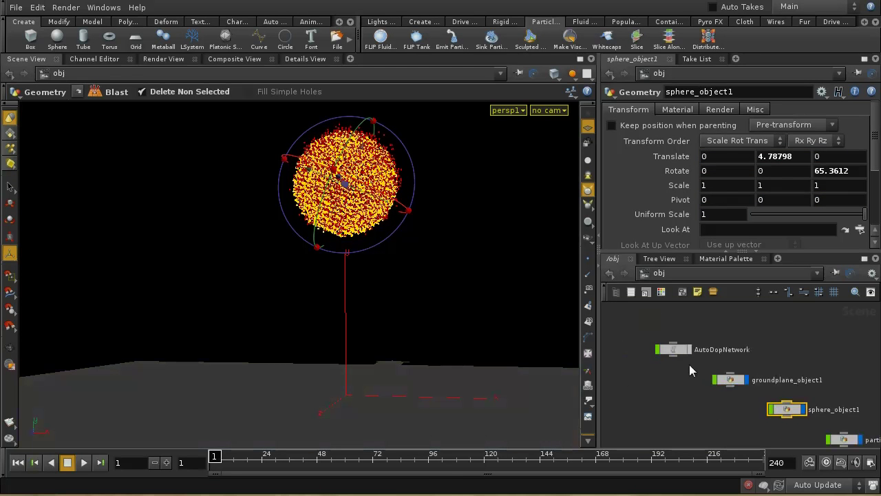
pyautogui.doubleClick(682, 354)
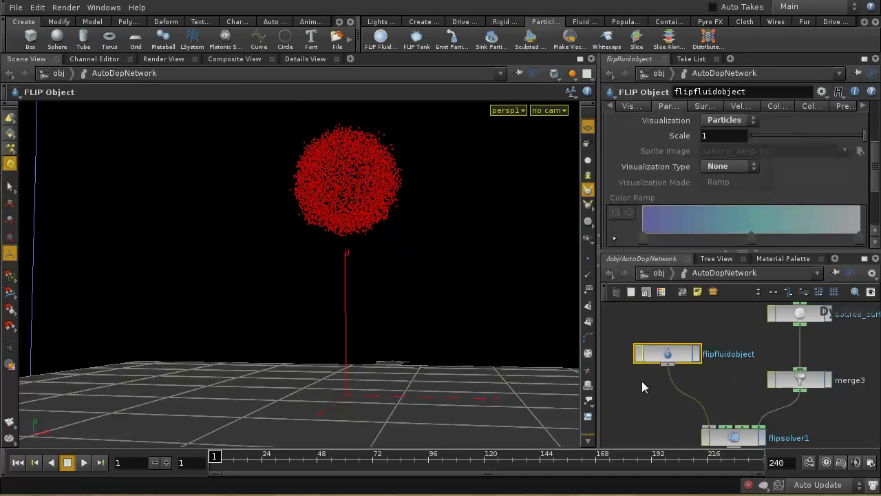
pyautogui.click(83, 462)
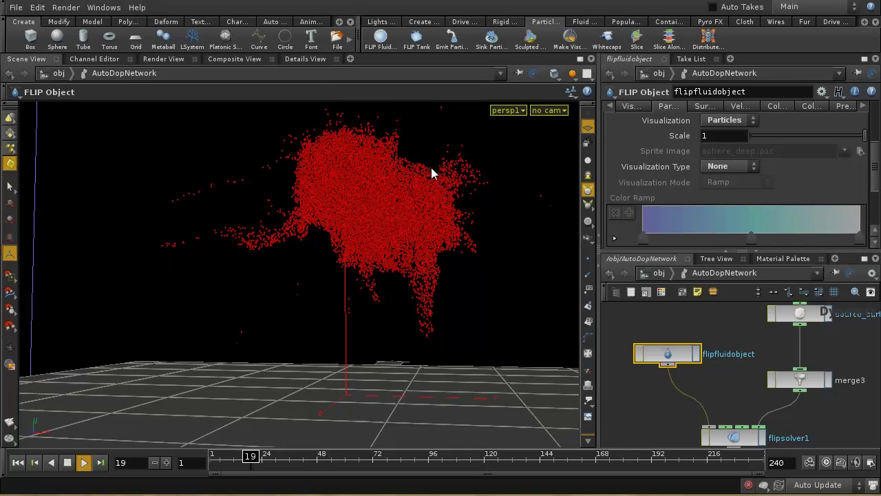
pyautogui.click(572, 73)
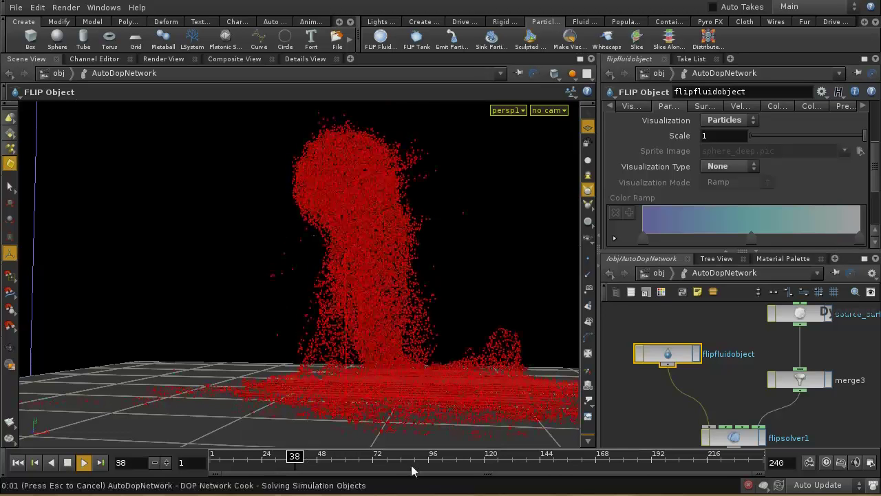
pyautogui.click(68, 463)
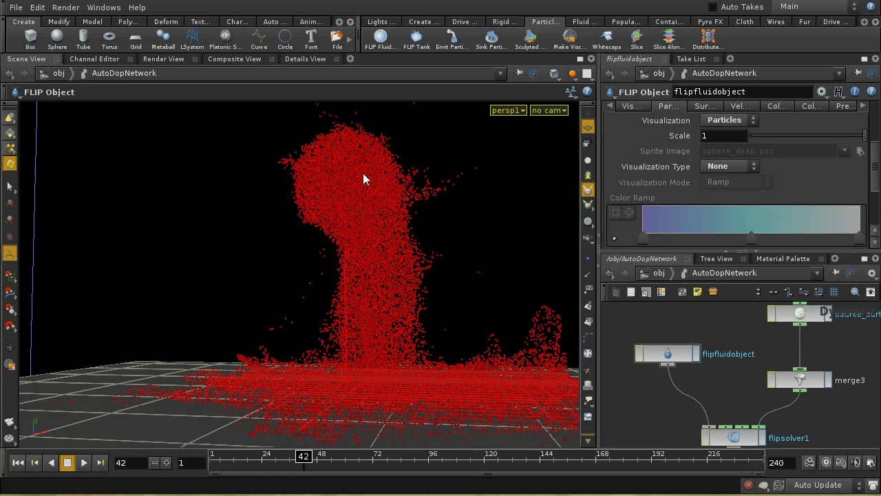
pyautogui.click(659, 273)
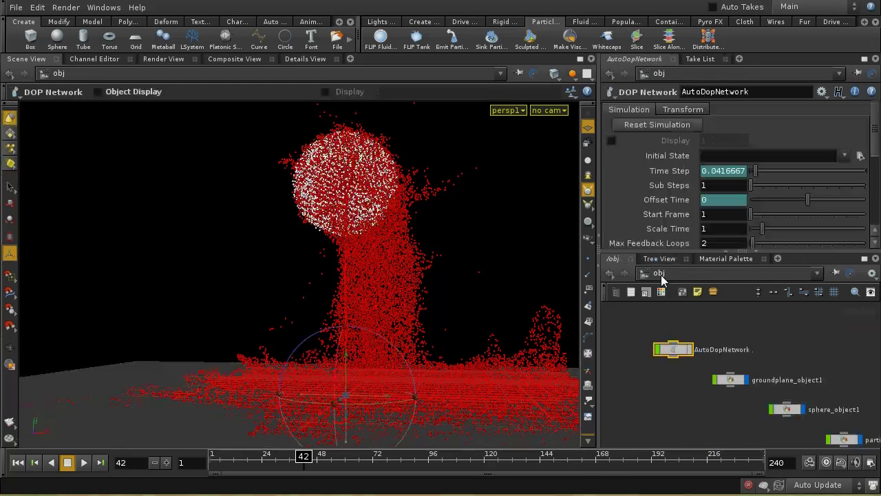
pyautogui.click(710, 383)
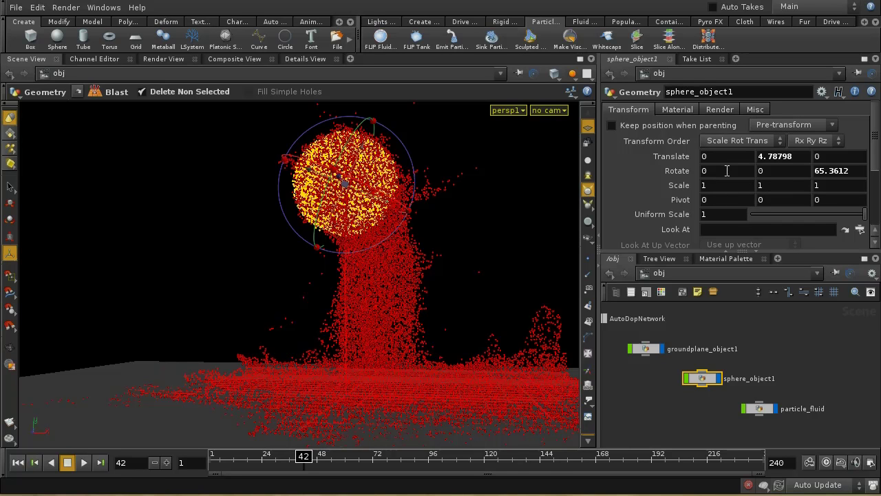
# Step: Drive sphere_object1's Translate X with the expression sin($F * 2)
pyautogui.click(722, 156)
pyautogui.write('sin')
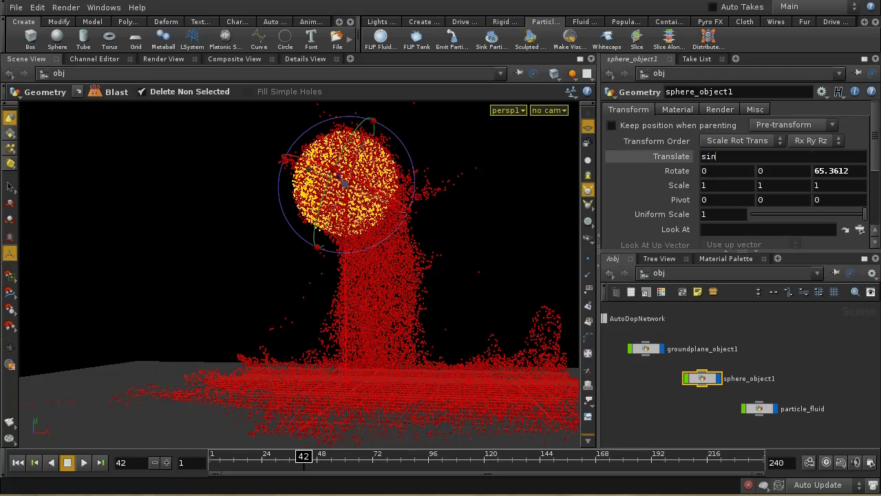
pyautogui.write('(')
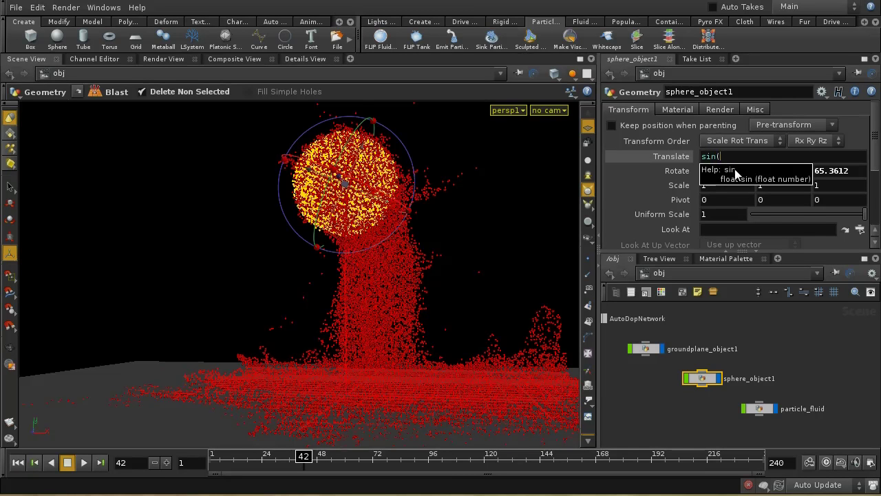
pyautogui.write('$F * 2) *')
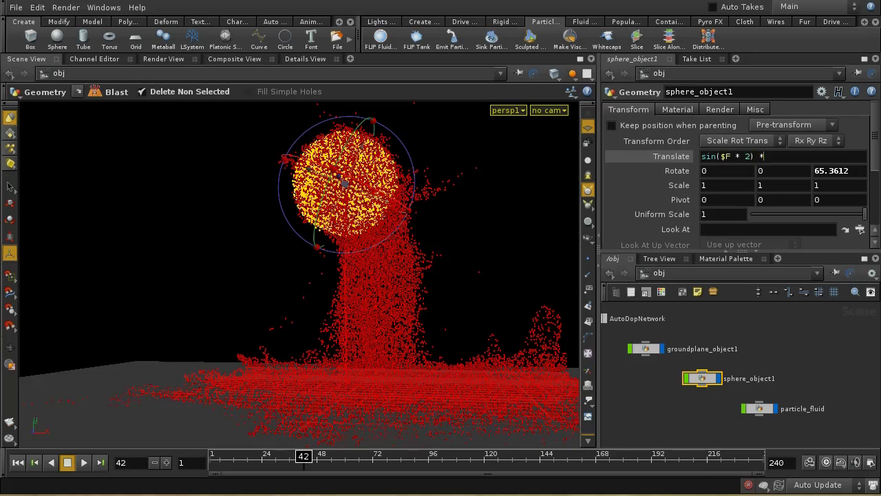
pyautogui.press('Return')
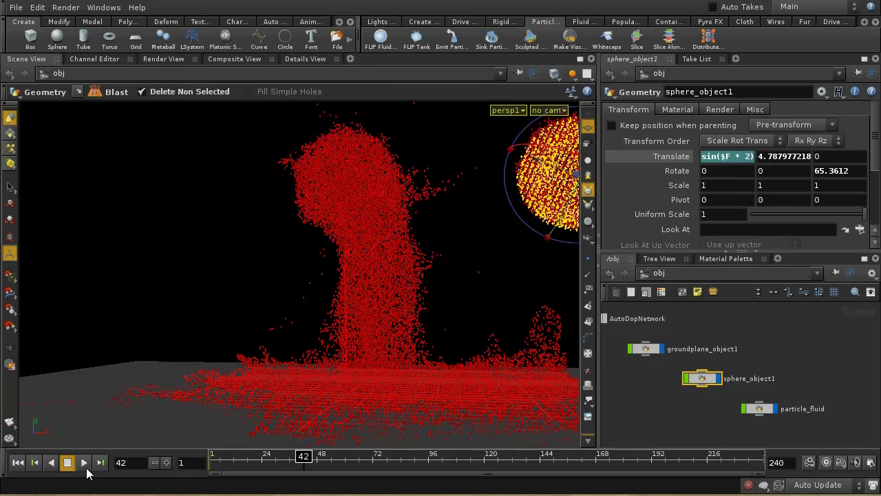
# Step: Replay the FLIP simulation from frame 1 and stop it at frame 38
pyautogui.click(83, 463)
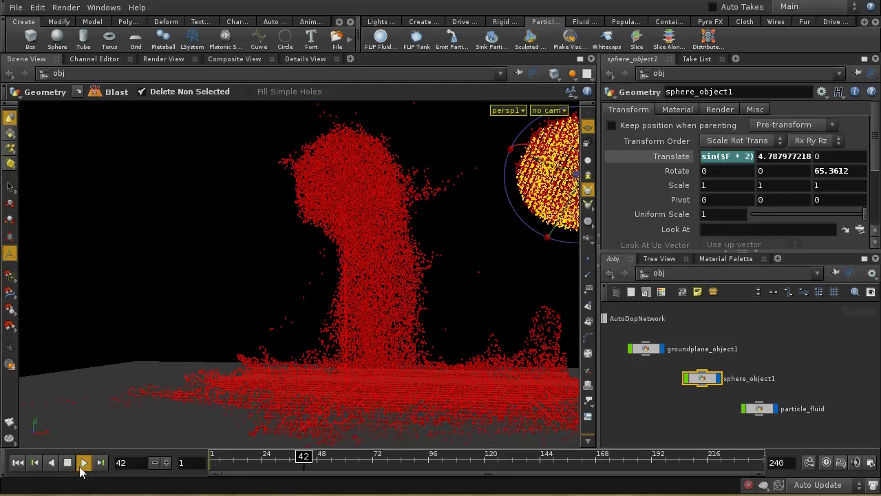
pyautogui.click(18, 462)
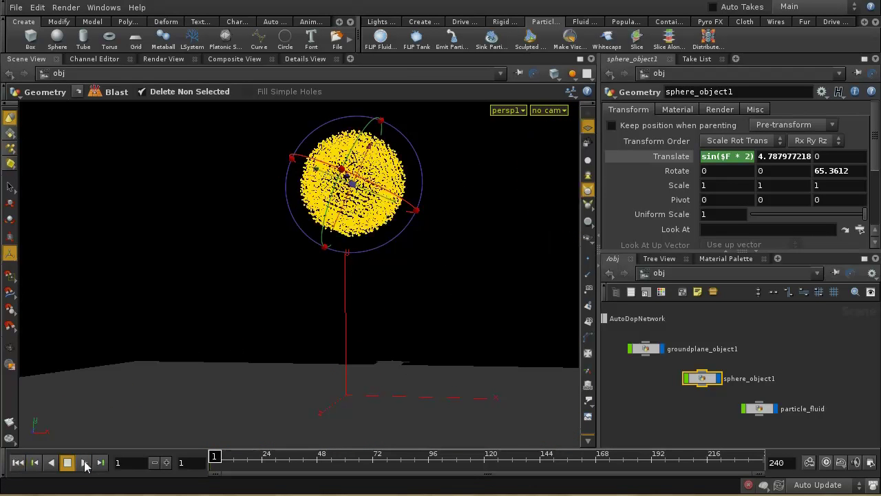
pyautogui.click(83, 463)
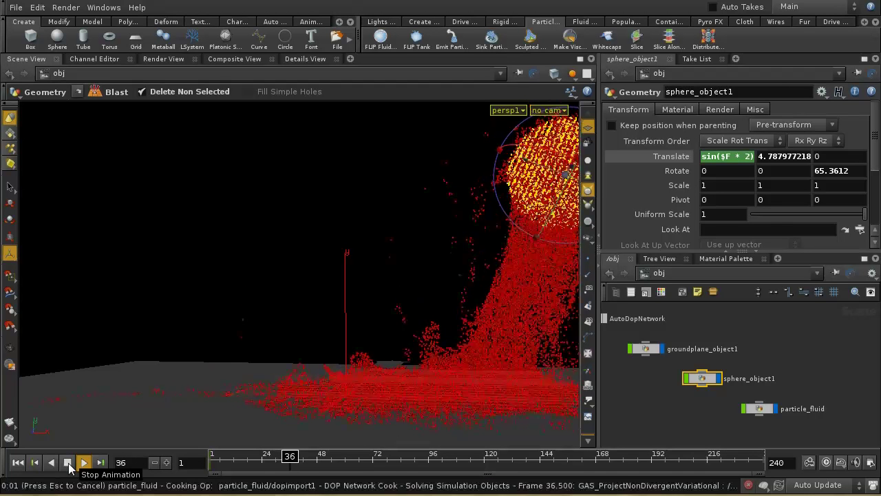
pyautogui.press('Escape')
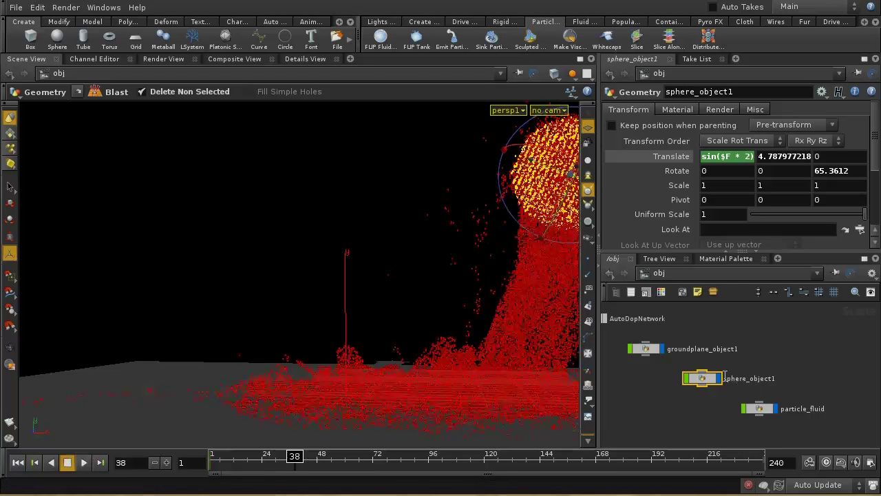
# Step: Show create_surface_volume's Scalar Volume motion blur settings: Frames to Blur 1, Geometry Samples 1, Blur Offset 0
pyautogui.doubleClick(706, 377)
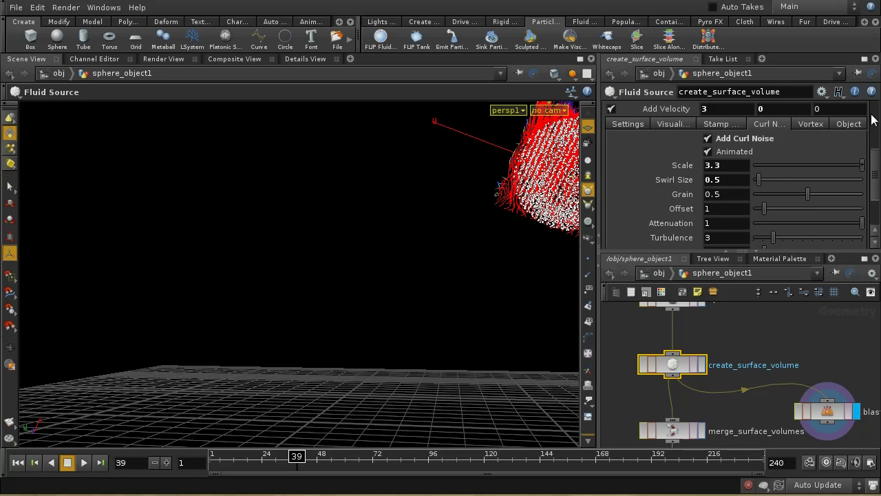
pyautogui.scroll(3, 872, 120)
pyautogui.scroll(2, 875, 113)
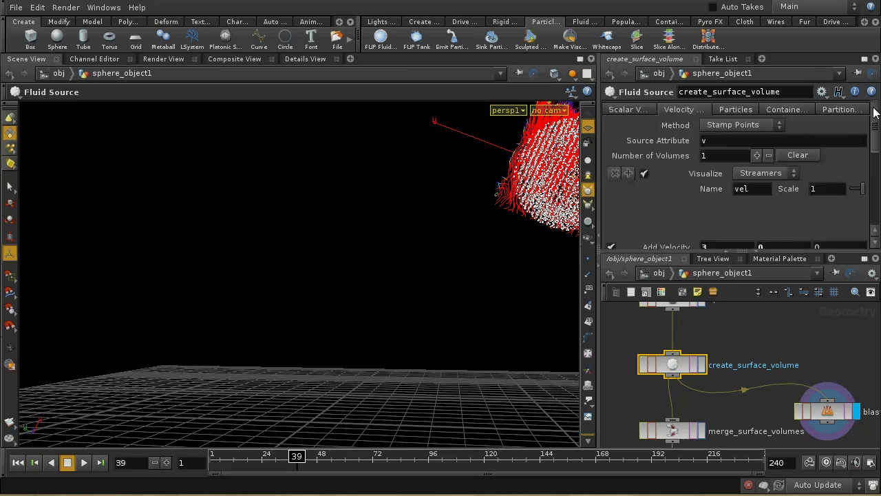
pyautogui.click(651, 109)
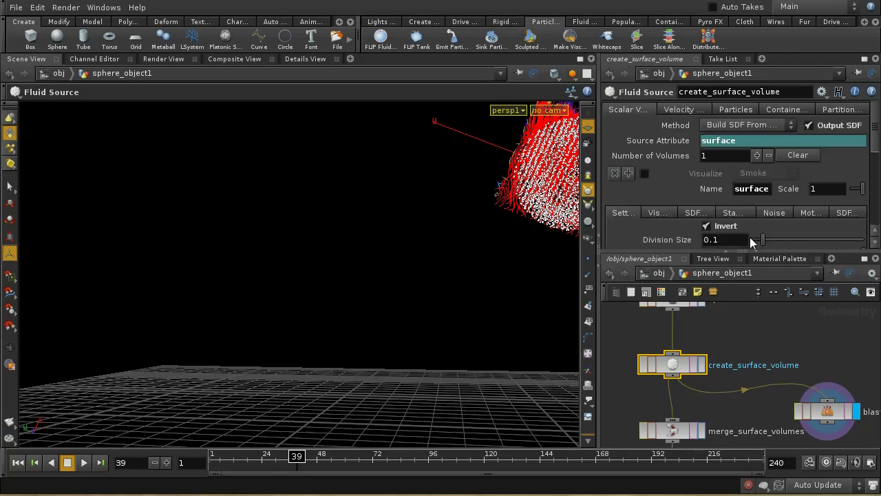
pyautogui.scroll(-1, 877, 150)
pyautogui.scroll(-3, 878, 150)
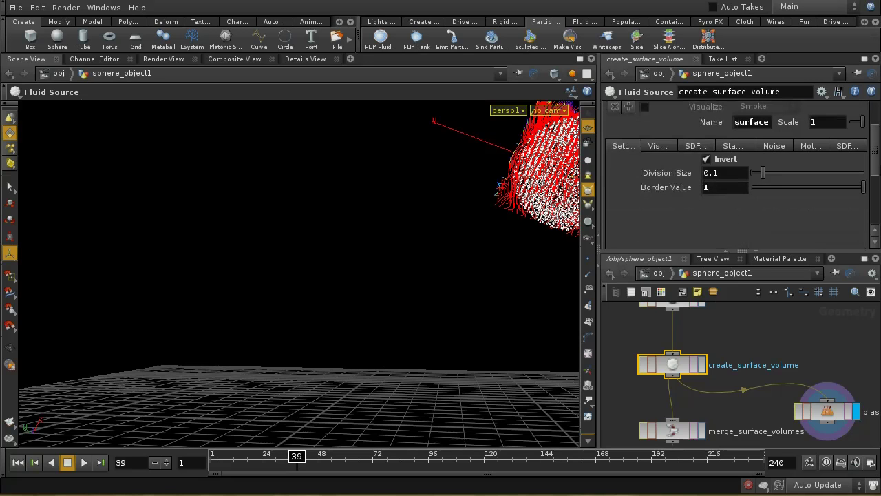
pyautogui.click(803, 146)
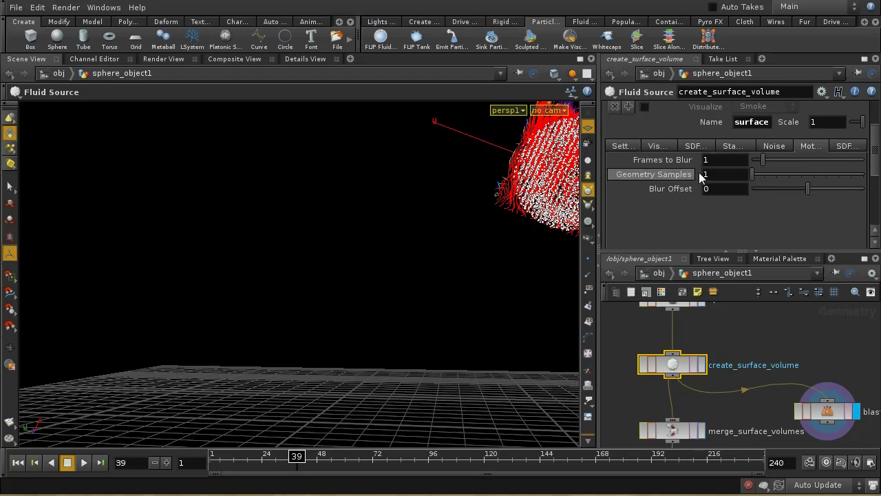